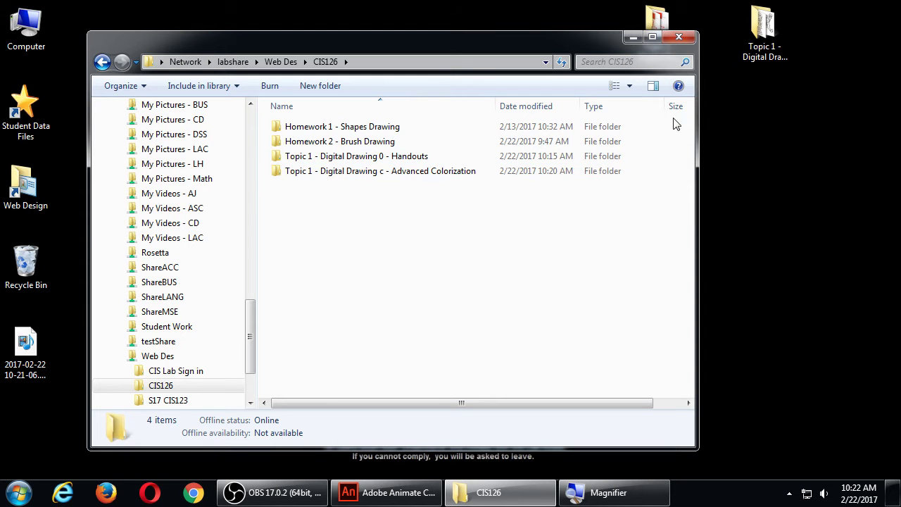
- Open the desktop folder "Topic 1 - Digital Drawing c - Advanced Colorization" and show its files sorted by name as large icons, maximized
left_click(679, 36)
double_click(752, 46)
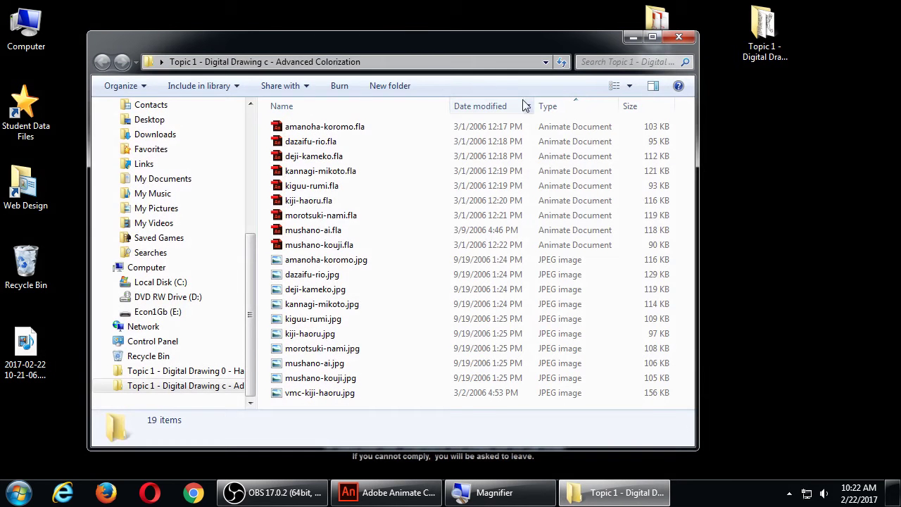
left_click(412, 110)
left_click(628, 86)
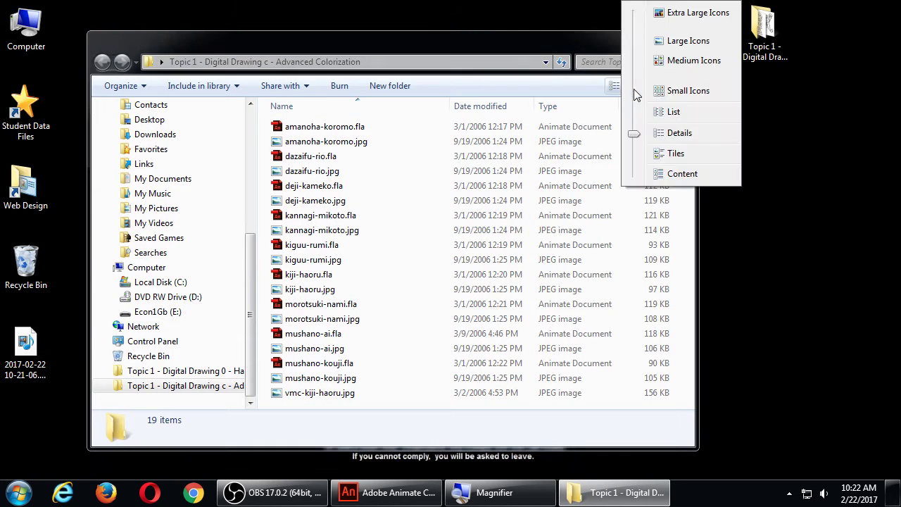
left_click(672, 40)
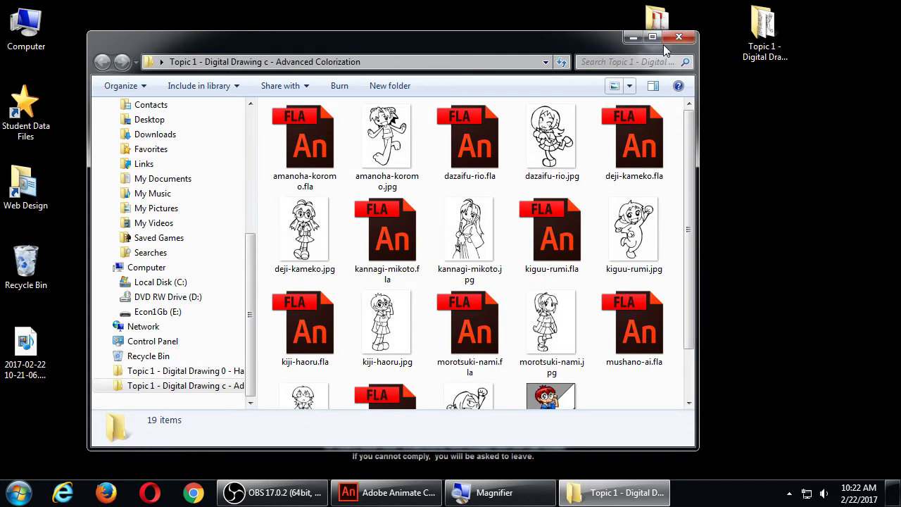
left_click(652, 36)
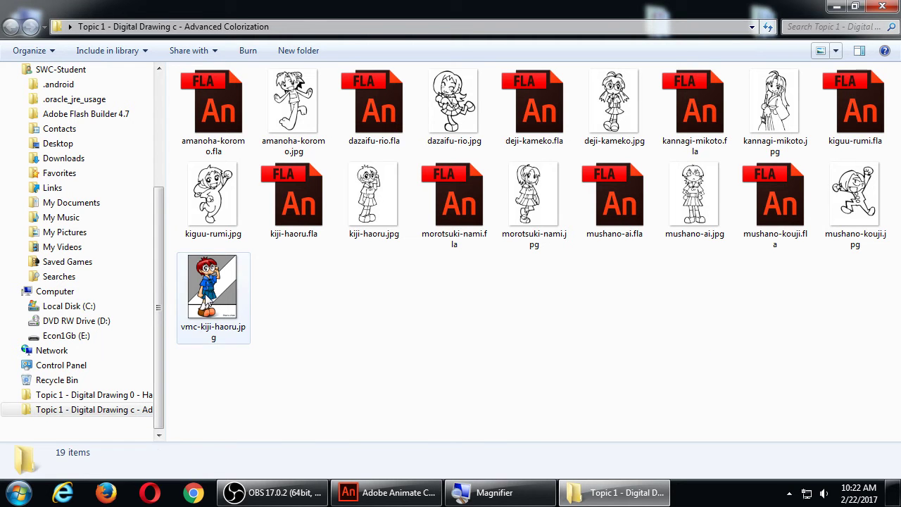
- Examine the colored sample vmc-kiji-haoru.jpg up close, then view its uncolored line art kiji-haoru.jpg, closing each image
left_click(210, 296)
double_click(210, 296)
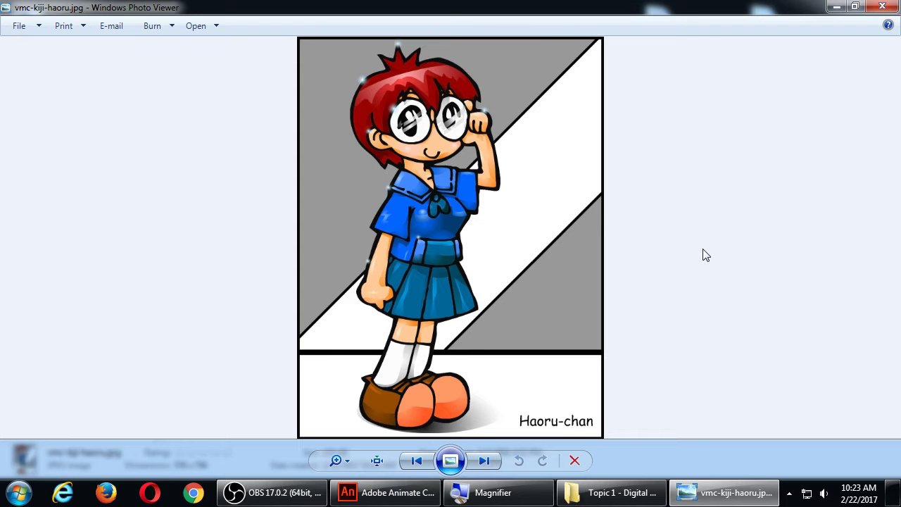
scroll(706, 255, "up", 2)
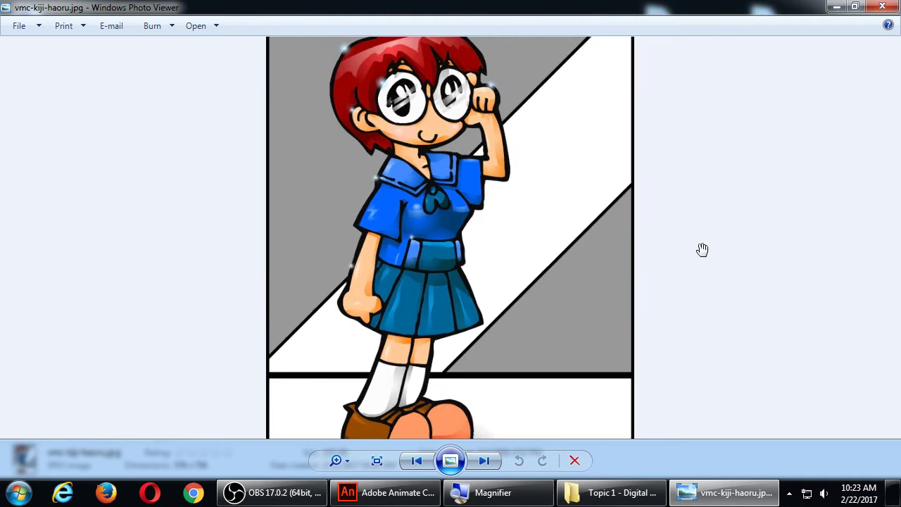
scroll(702, 250, "down", 1)
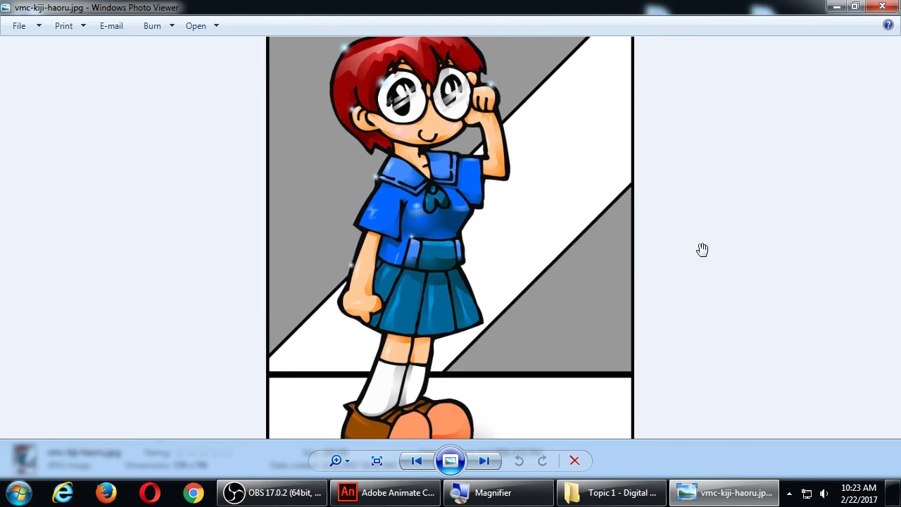
scroll(601, 276, "up", 1)
scroll(573, 271, "down", 1)
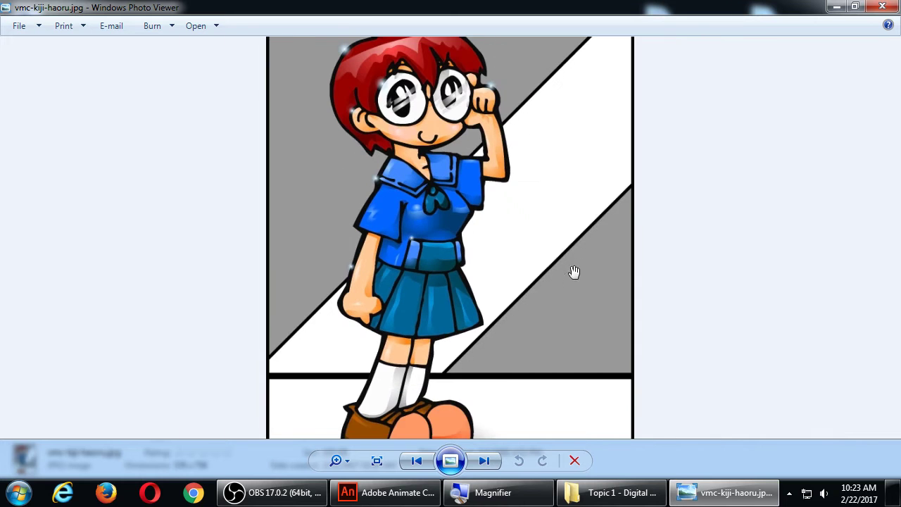
left_click_drag(518, 155, 581, 204)
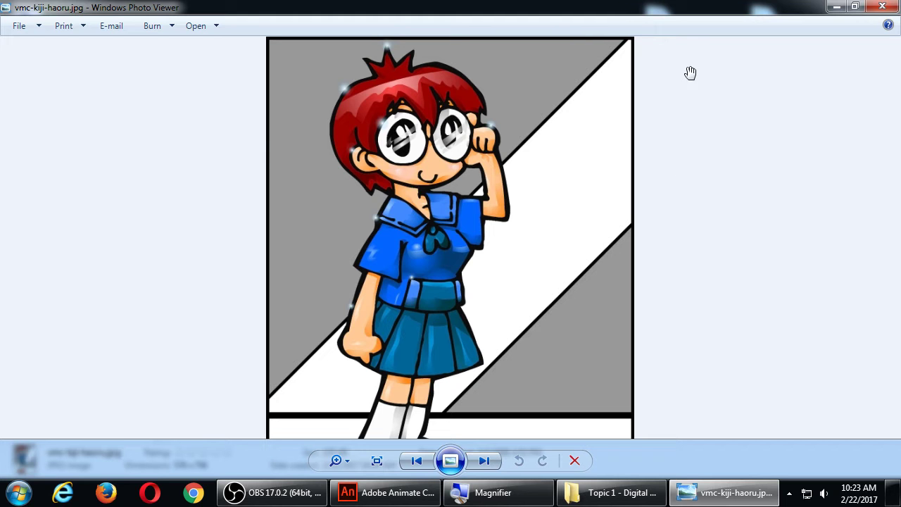
left_click(883, 7)
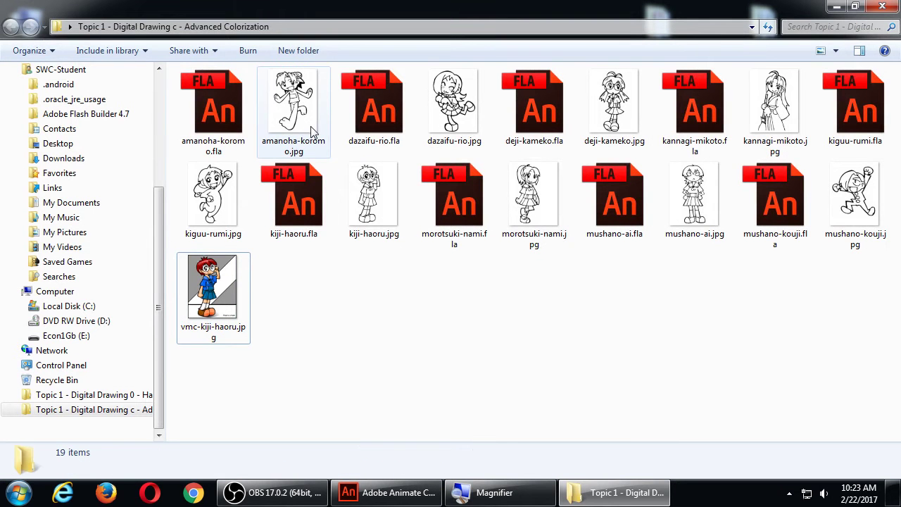
double_click(373, 192)
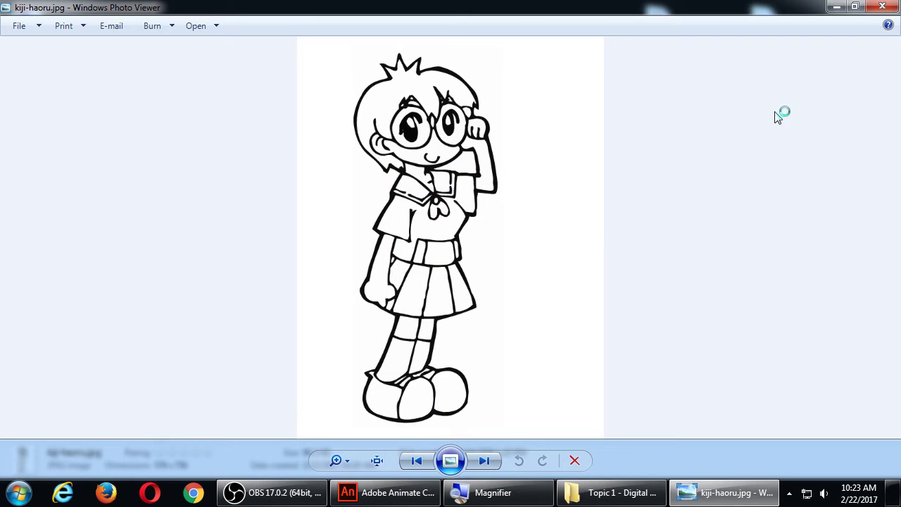
left_click(882, 7)
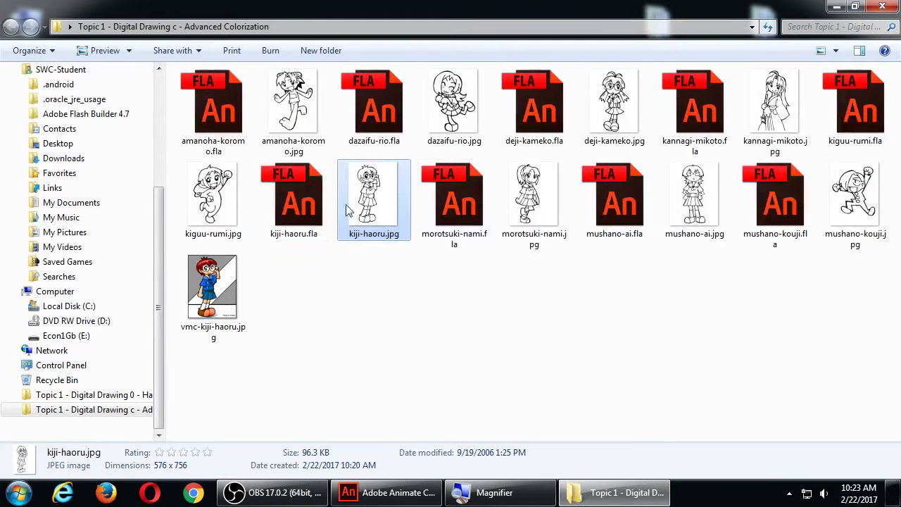
left_click(305, 190)
left_click(627, 325)
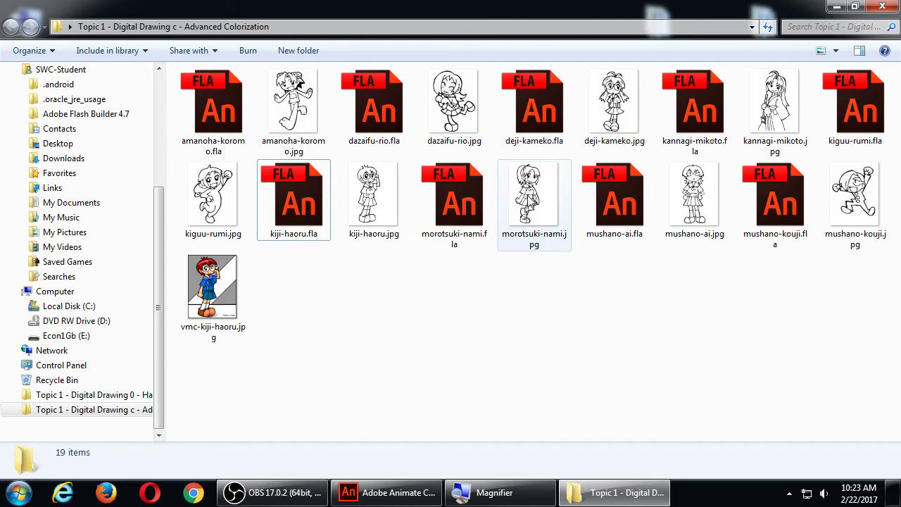
left_click(529, 197)
left_click(582, 322)
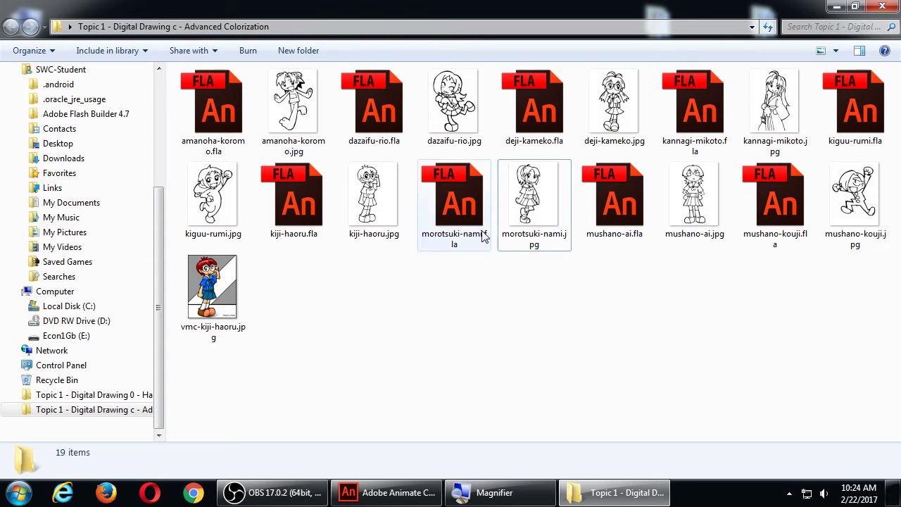
left_click(517, 236)
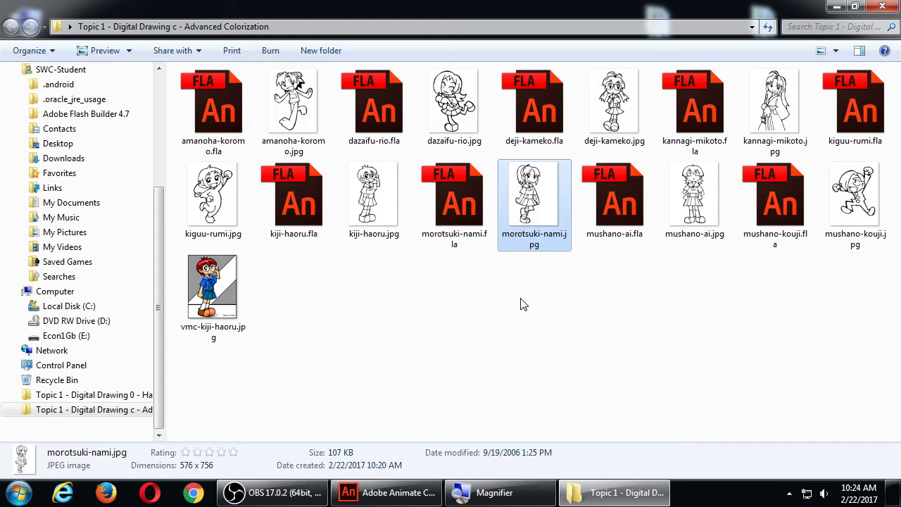
- Open morotsuki-nami.fla in Adobe Animate, accepting the ActionScript conversion notice
left_click(472, 187)
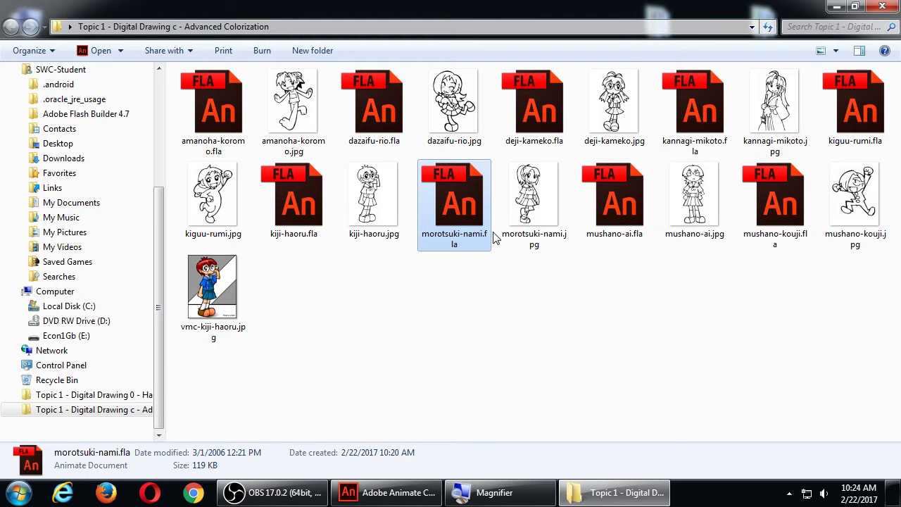
left_click(422, 486)
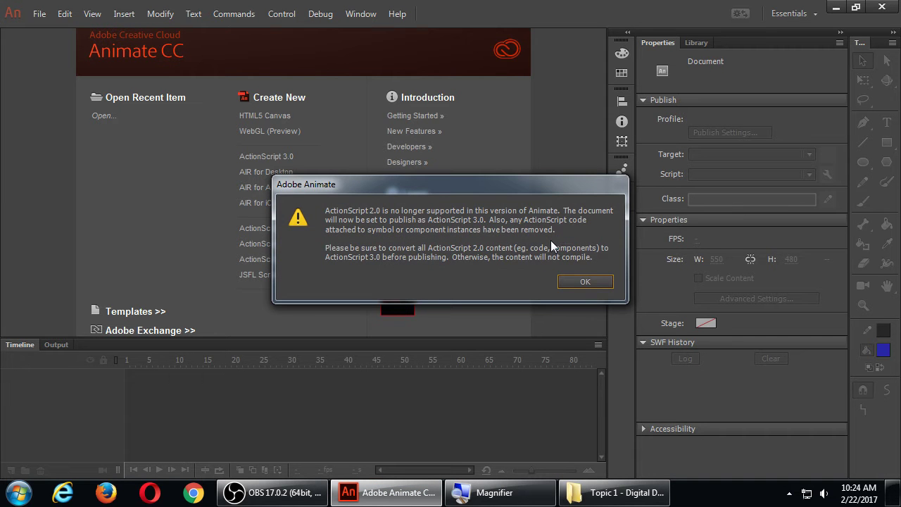
key("Return")
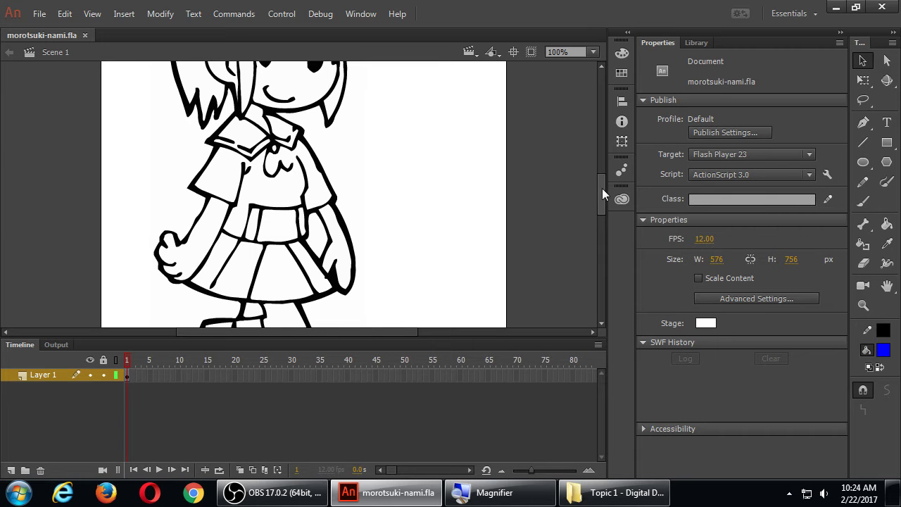
left_click_drag(601, 188, 601, 171)
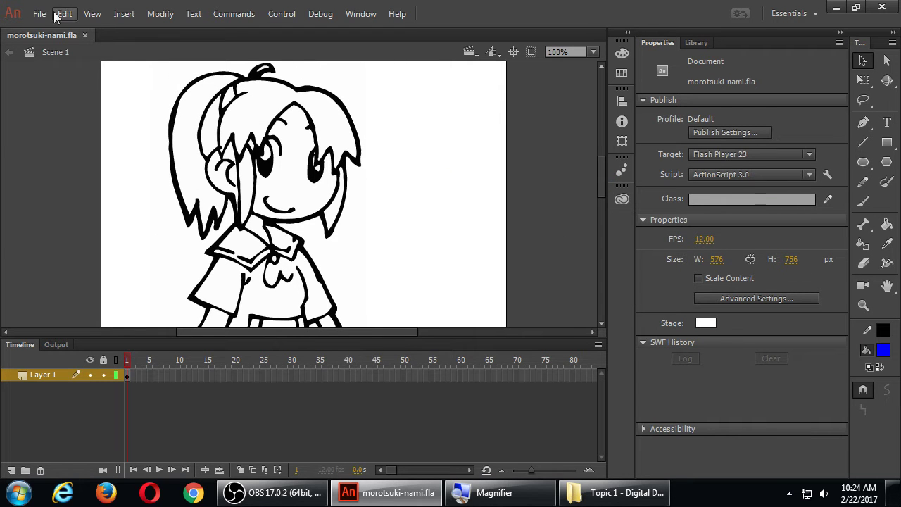
- Save the drawing under a new name with the author's last name and a hyphen before morotsuki-nami.fla, accepting the compatibility conversion
left_click(39, 13)
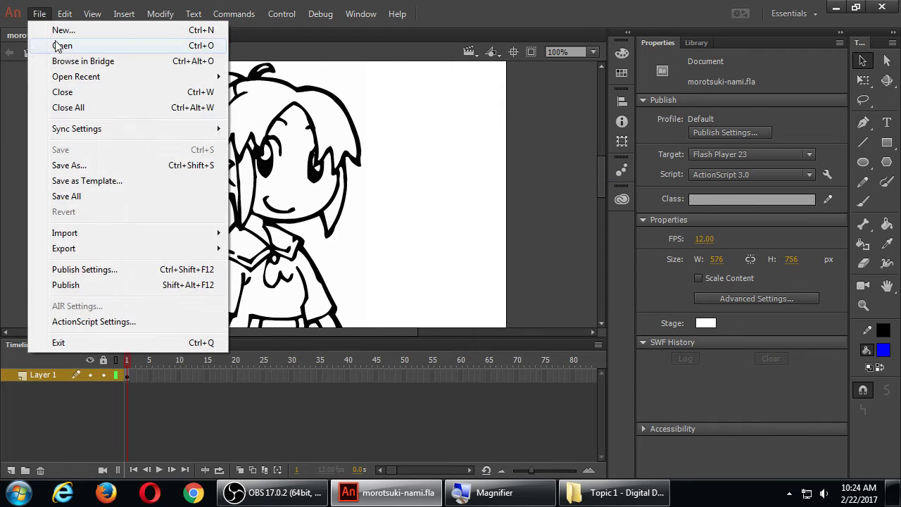
left_click(94, 166)
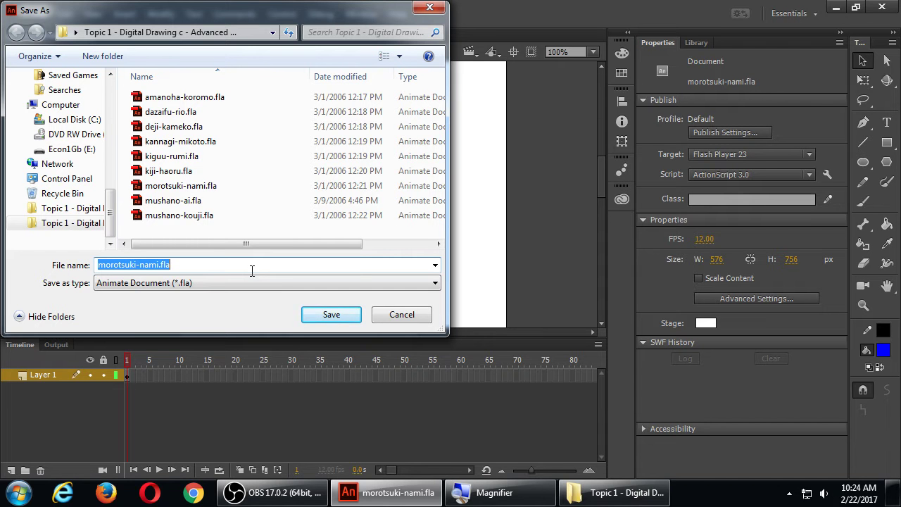
key("Left")
key("Left")
key("Left")
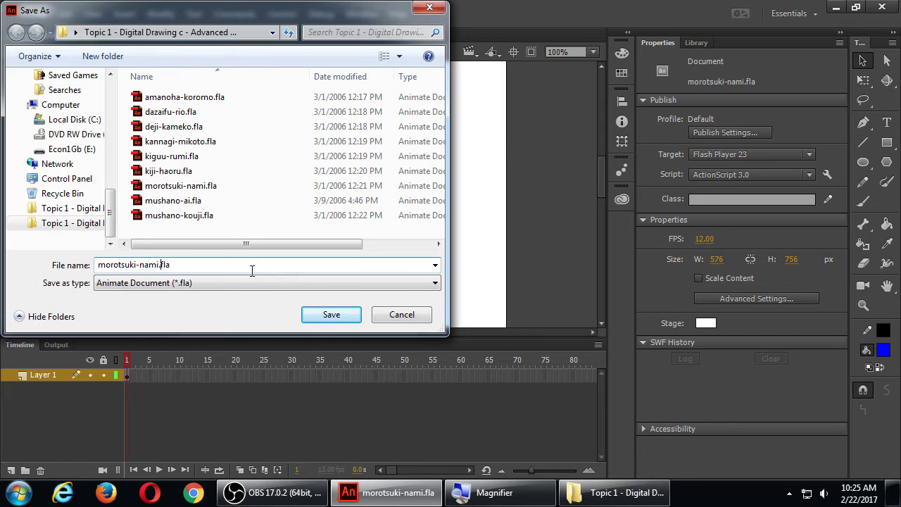
type("campos-")
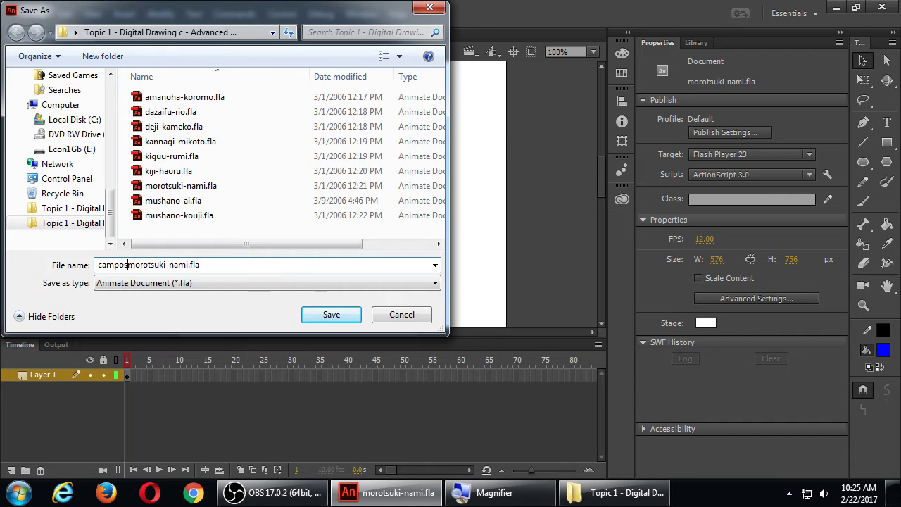
key("Return")
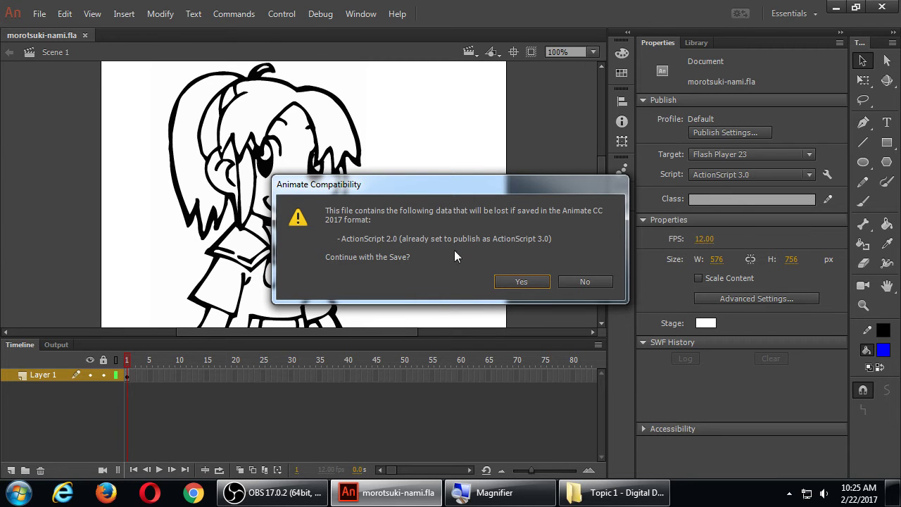
left_click(516, 283)
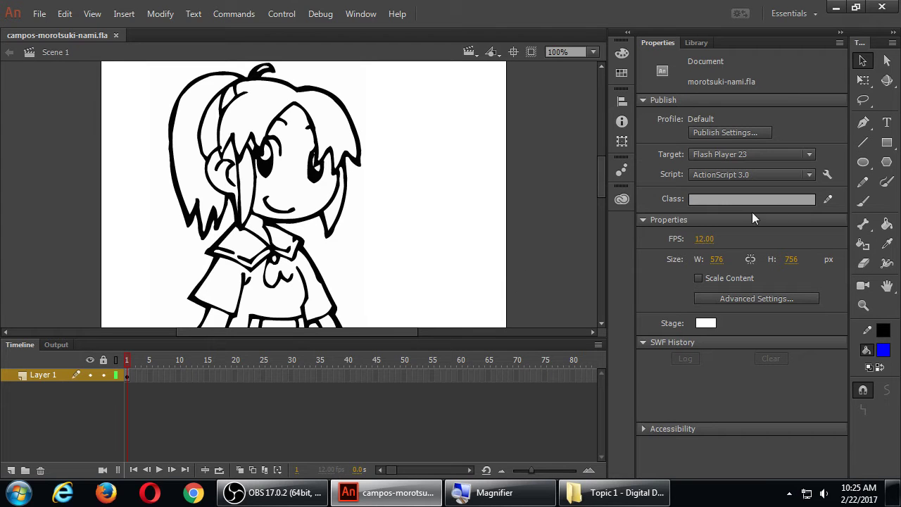
- Fill the character's bangs, both side locks and ponytail with dark red using the Paint Bucket tool
left_click(887, 224)
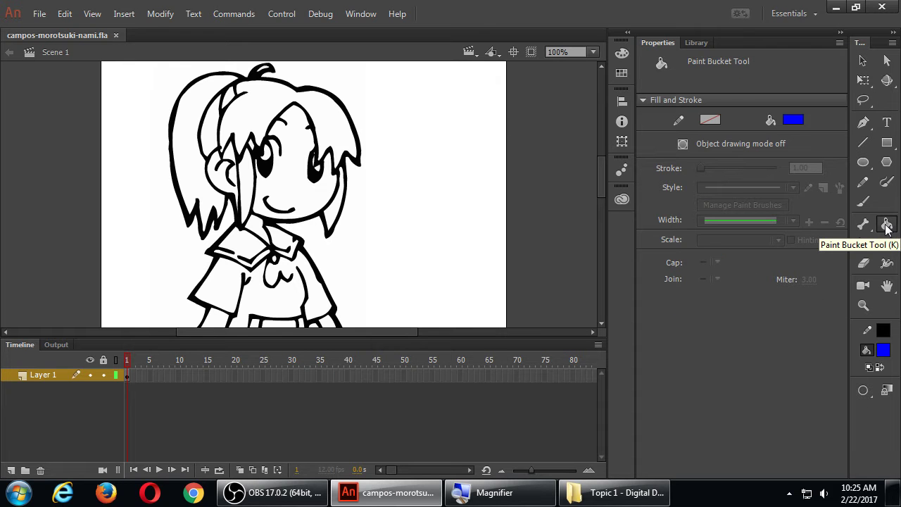
left_click(792, 119)
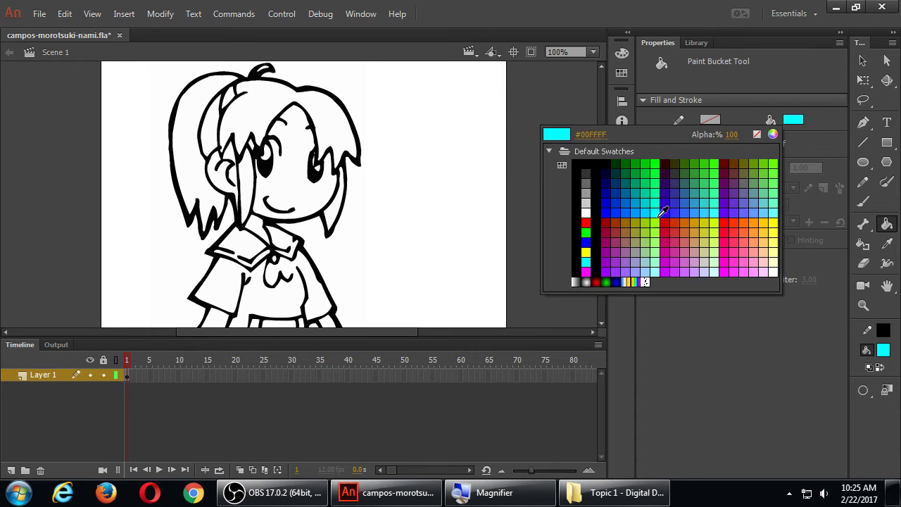
left_click(585, 223)
left_click(329, 138)
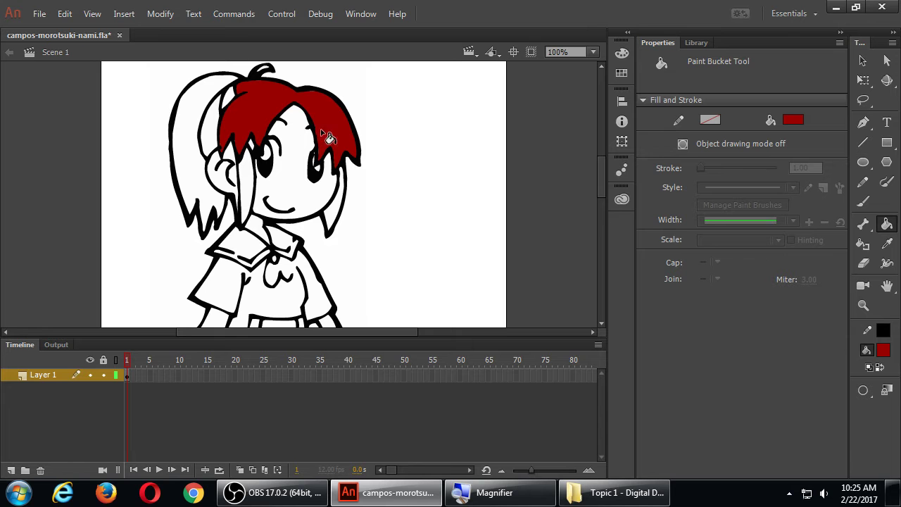
left_click(337, 216)
left_click(252, 190)
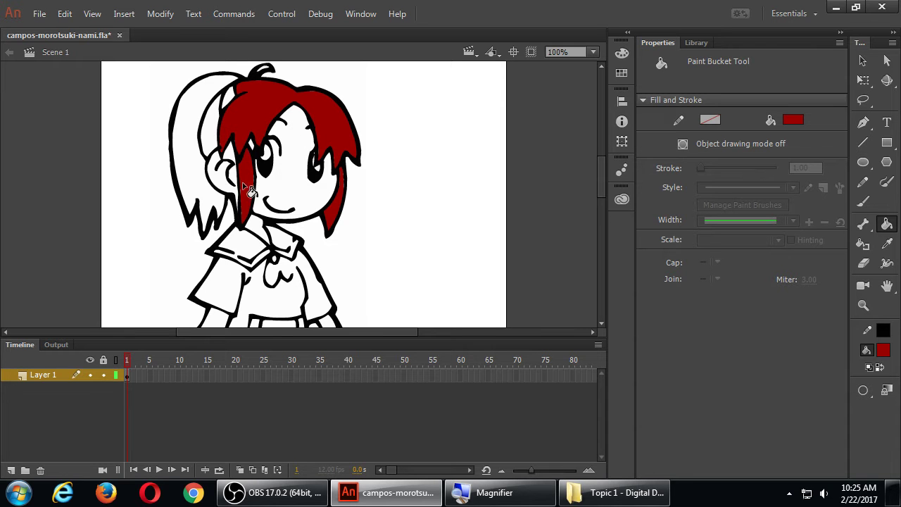
left_click(216, 121)
left_click(191, 140)
scroll(321, 188, "down", 3)
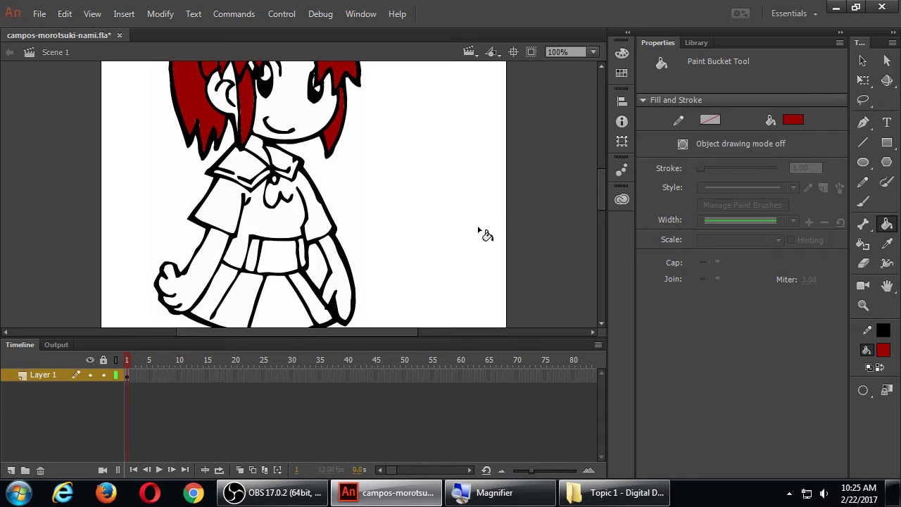
- Open the cis126-a-4 manga colors PDF from the desktop Handouts folder in Acrobat, using the recommended accessibility settings
key("super+d")
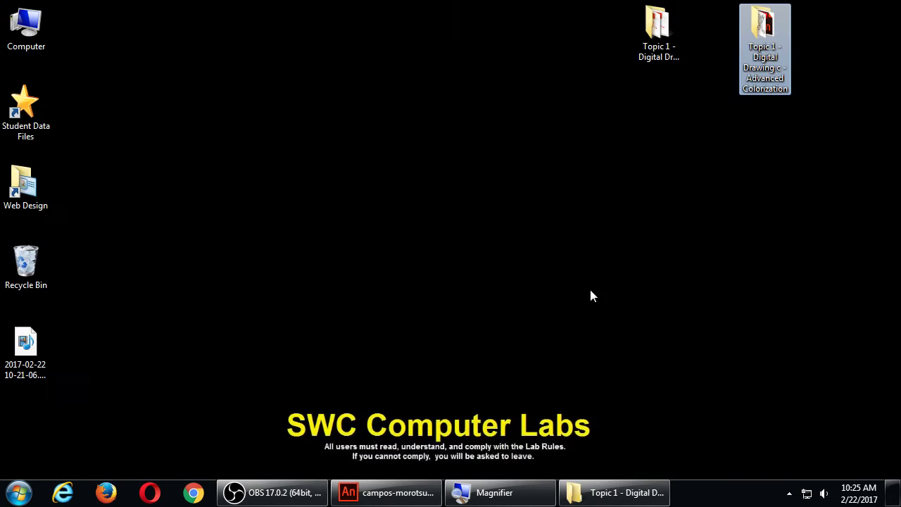
double_click(658, 36)
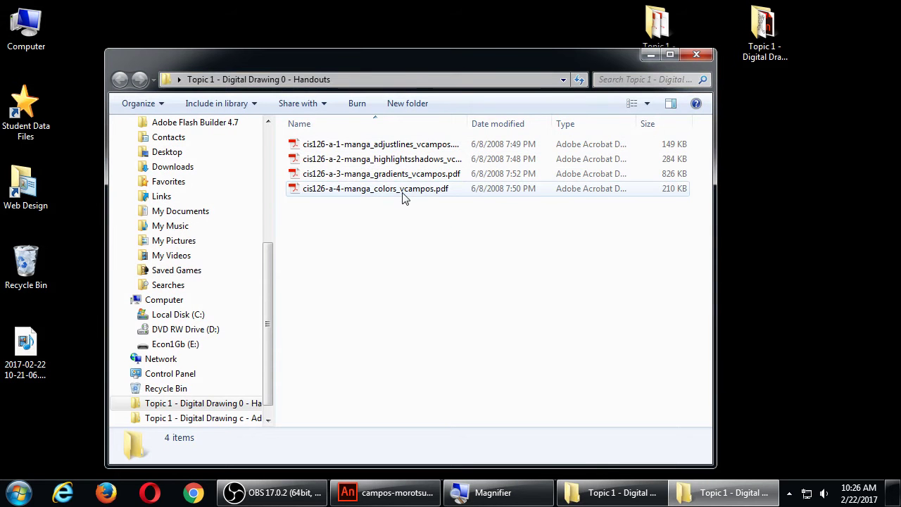
left_click(403, 191)
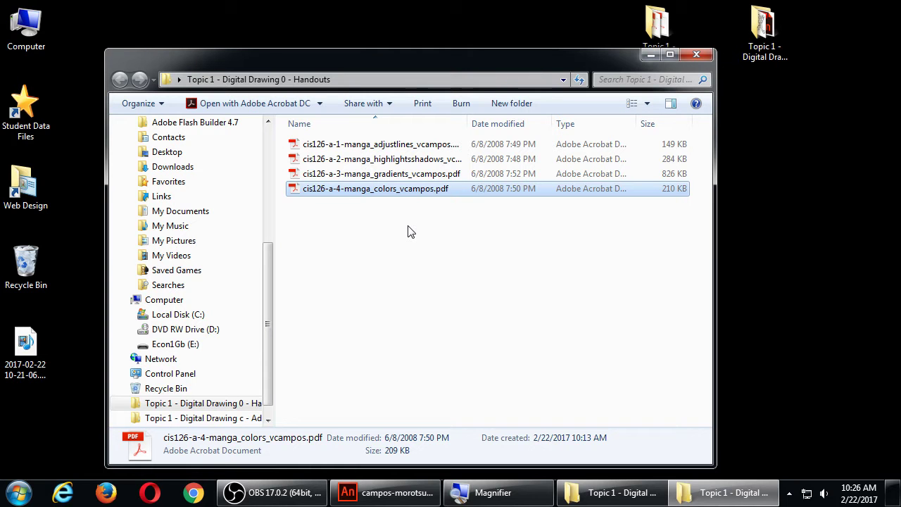
key("Return")
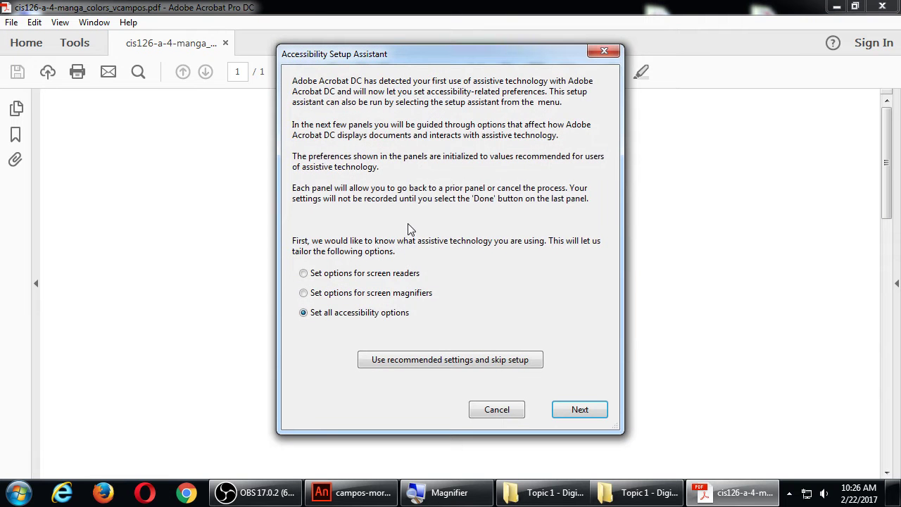
left_click(414, 359)
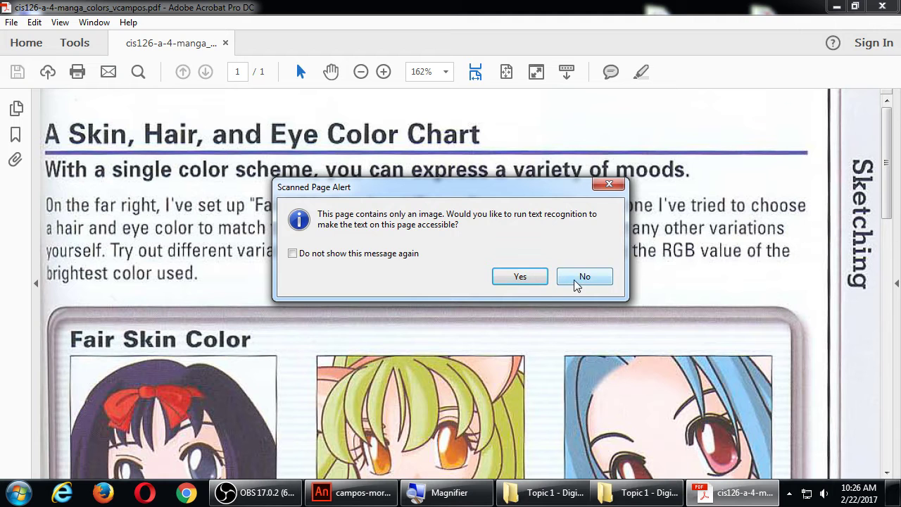
- Decline text recognition and examine the RGB values for the fair and medium skin characters in the color chart
left_click(582, 280)
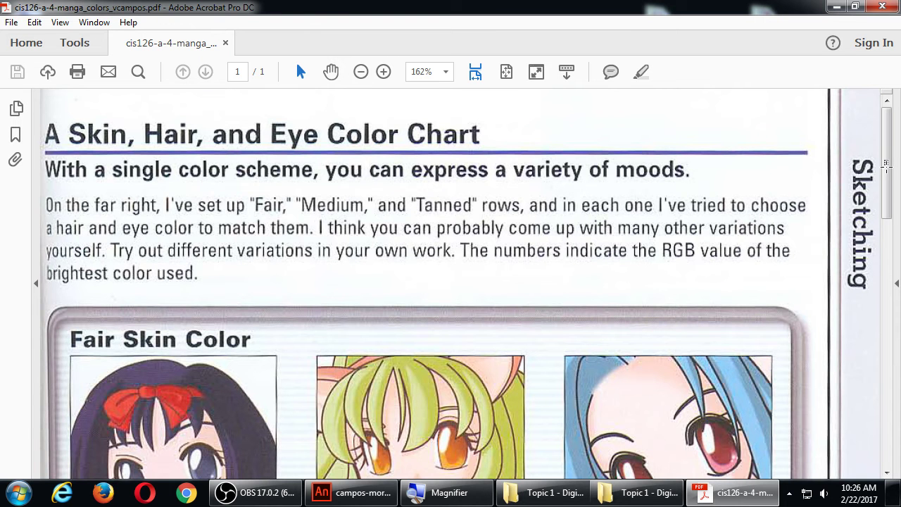
scroll(886, 164, "down", 5)
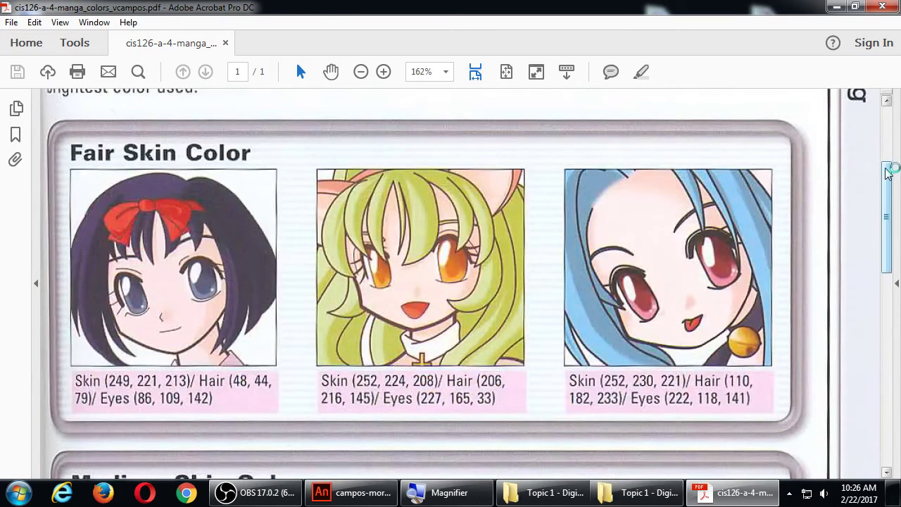
left_click_drag(888, 171, 884, 261)
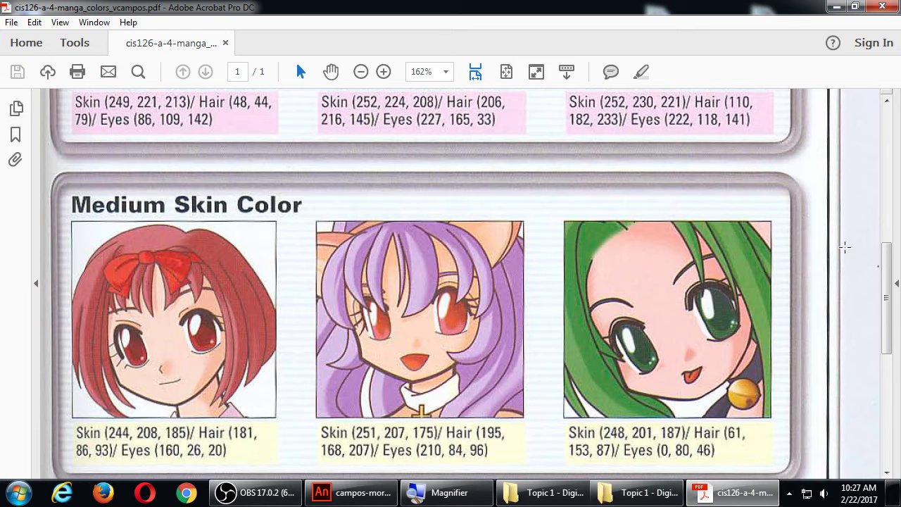
- Switch back to Adobe Animate, bring the character's head into view and open the Color panel
left_click(378, 492)
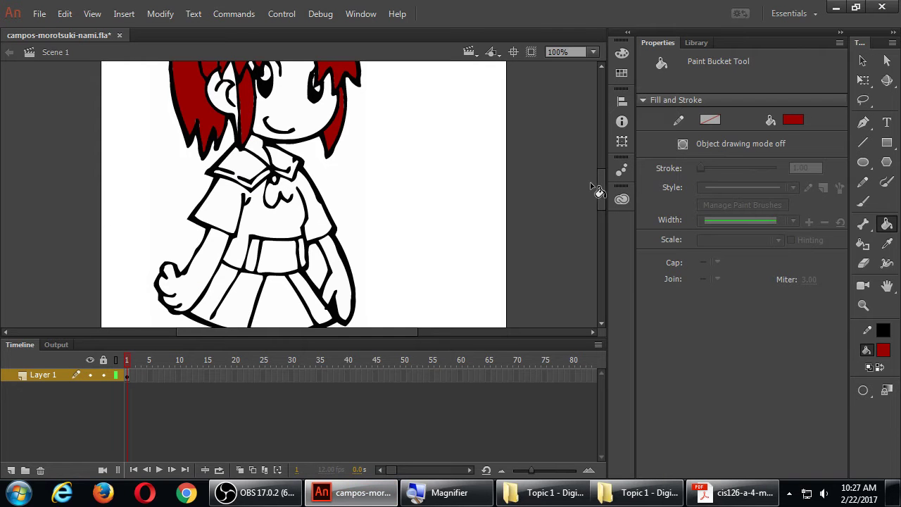
left_click_drag(601, 185, 603, 174)
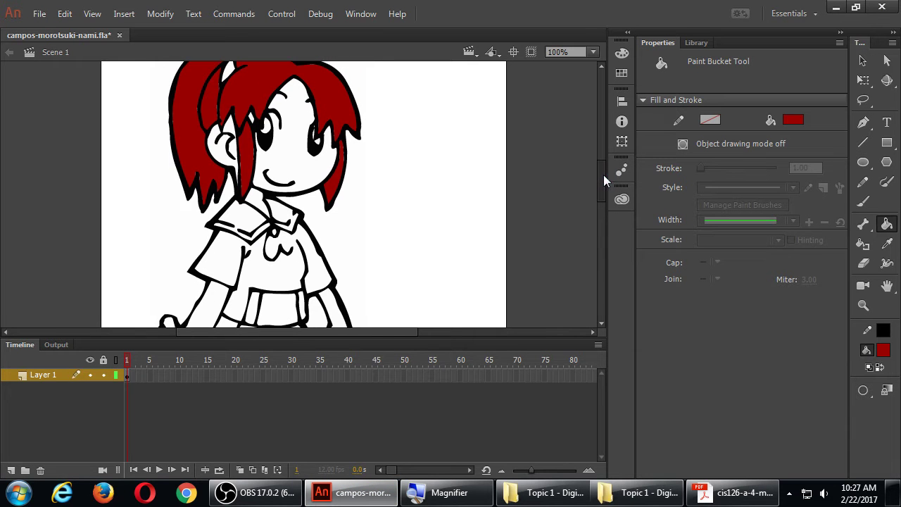
left_click(363, 15)
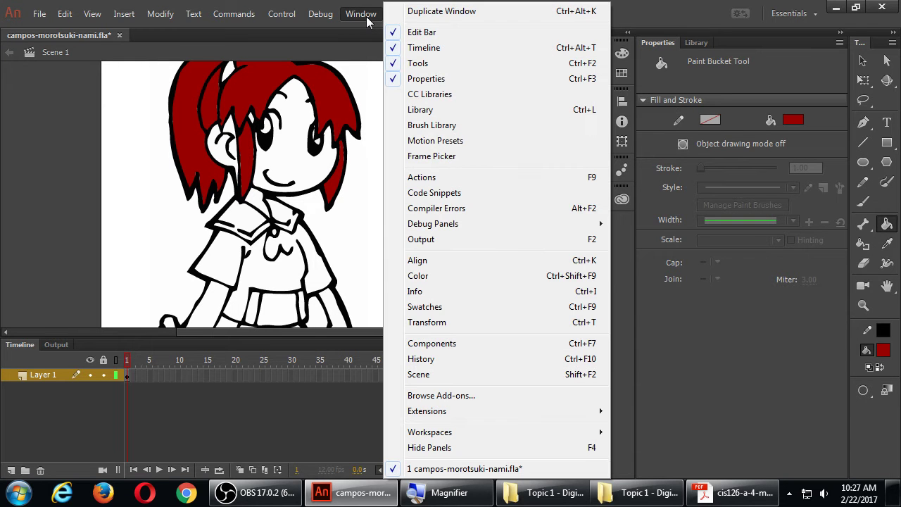
left_click(457, 282)
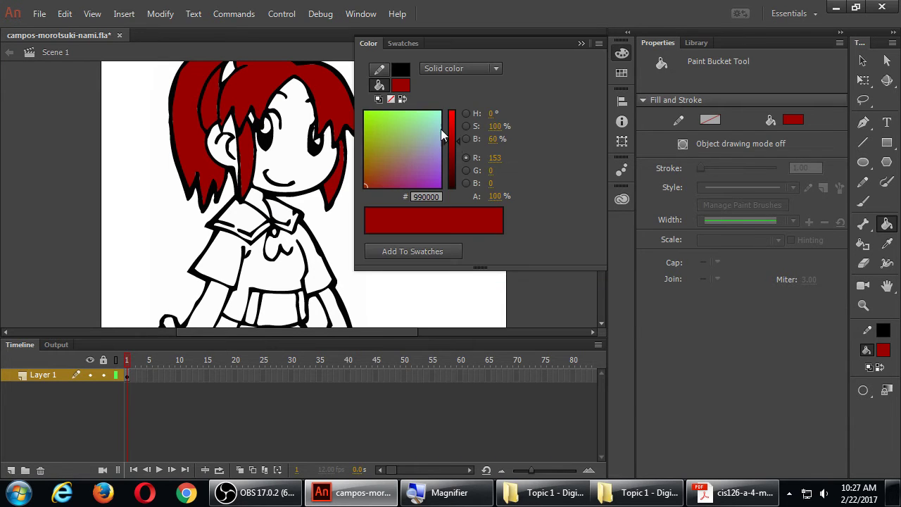
- Collapse and reopen the docked Color panel several times
left_click(621, 54)
left_click(621, 54)
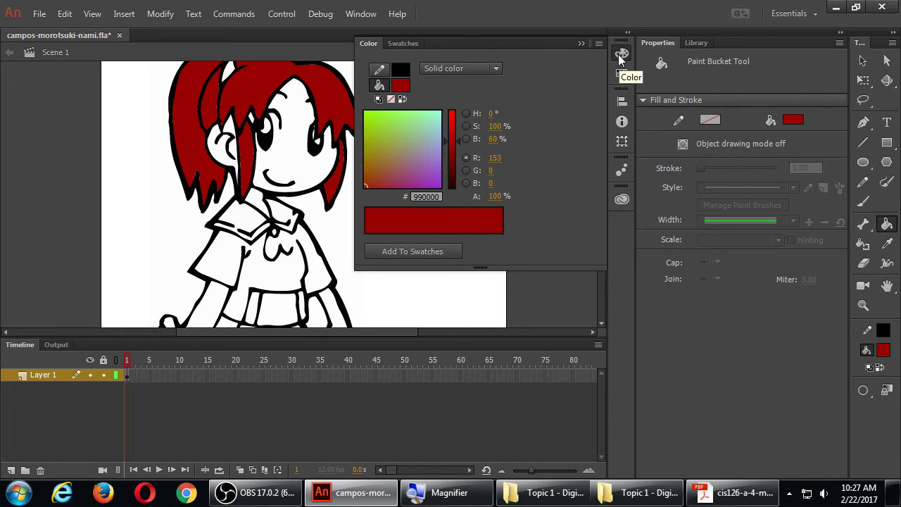
left_click(621, 55)
left_click(621, 54)
left_click(621, 54)
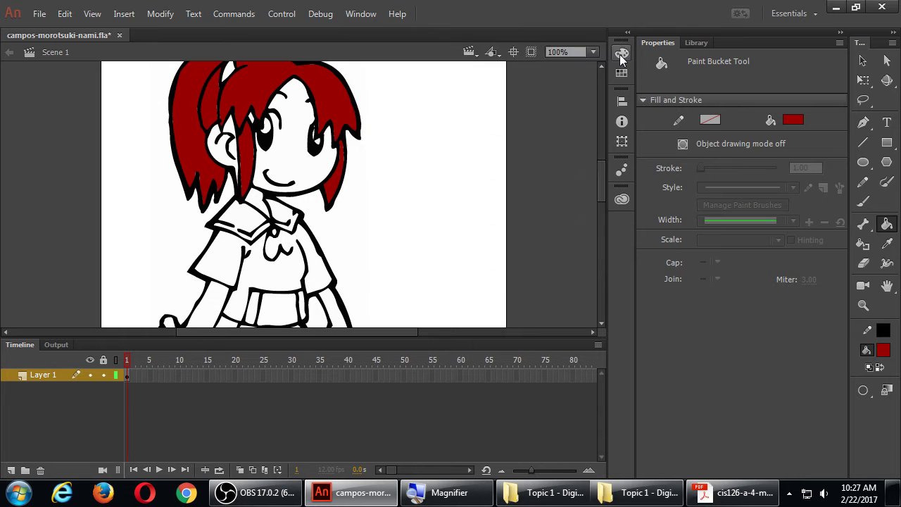
left_click(621, 53)
left_click(620, 54)
left_click(621, 54)
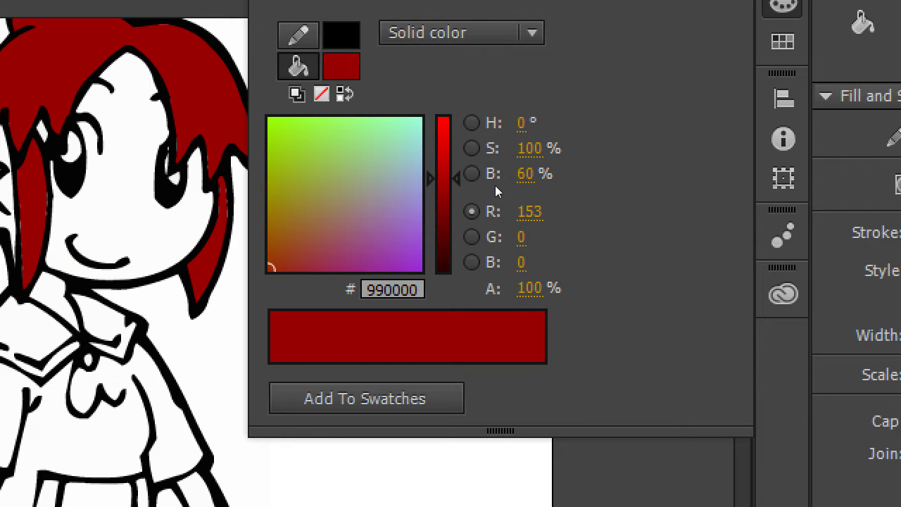
- Set the fill color to the chart's medium skin tone, R 251, G 207, B 175
left_click_drag(529, 211, 503, 162)
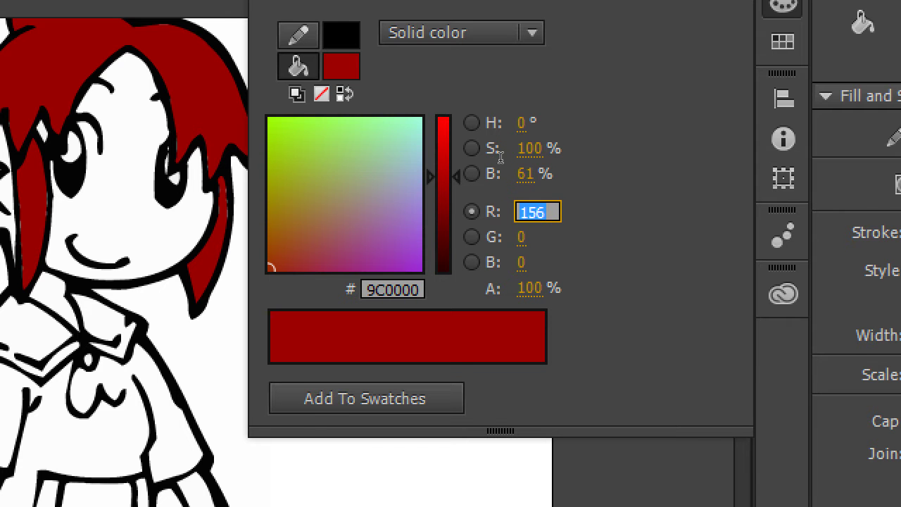
type("251")
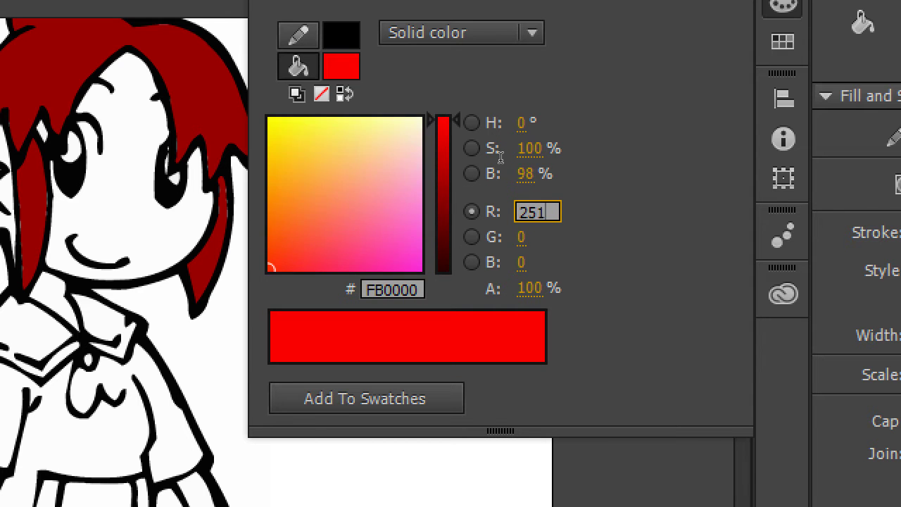
key("Tab")
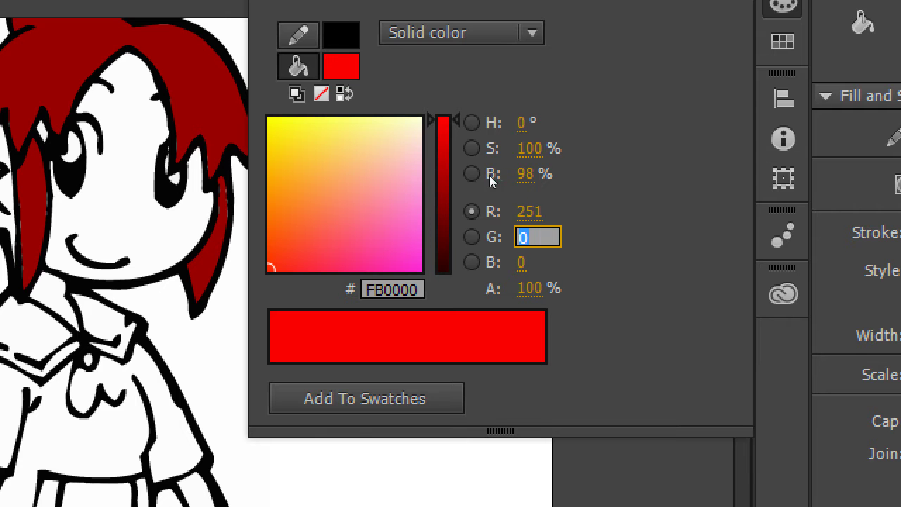
type("207")
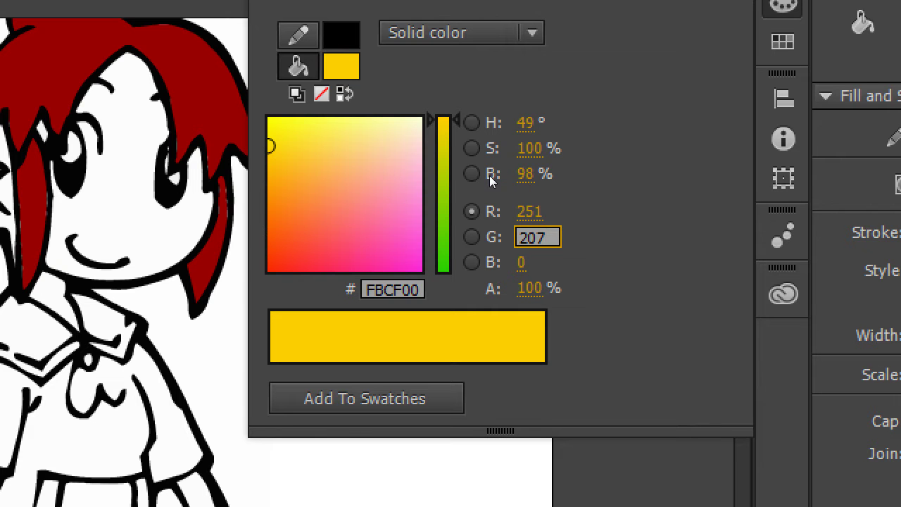
key("Tab")
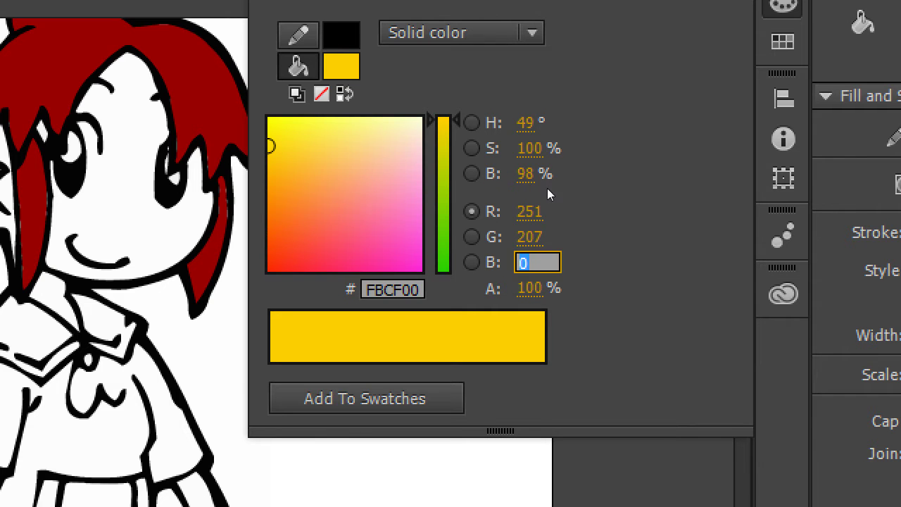
type("175")
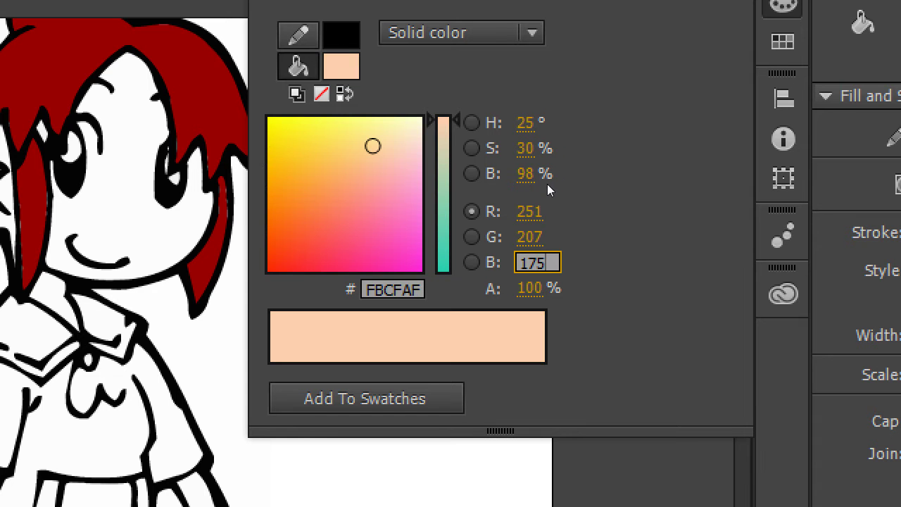
key("Return")
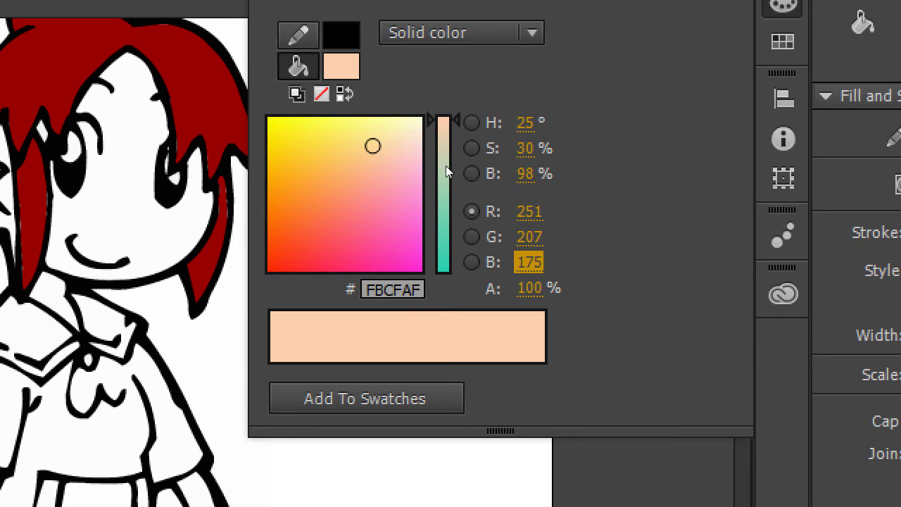
- Fill the character's face, ear, arms, hands and upper legs with the skin tone using the Paint Bucket tool
left_click(127, 183)
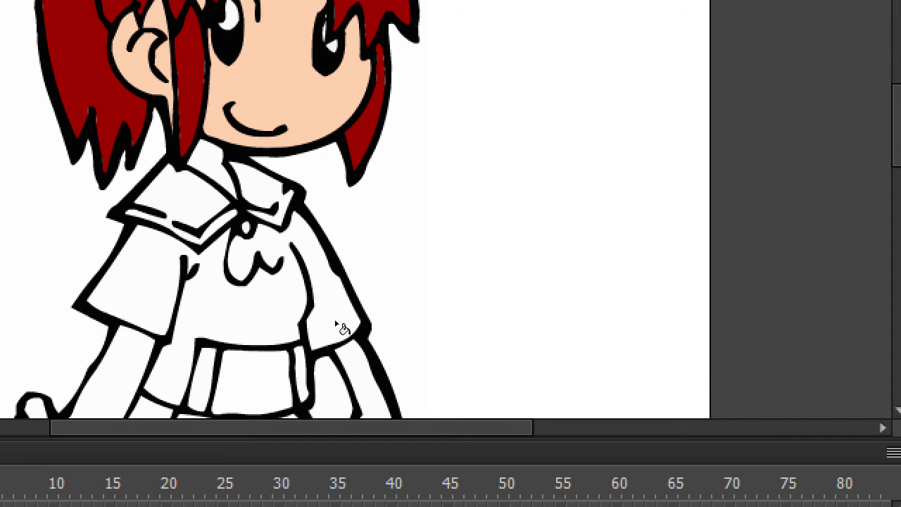
left_click(338, 327)
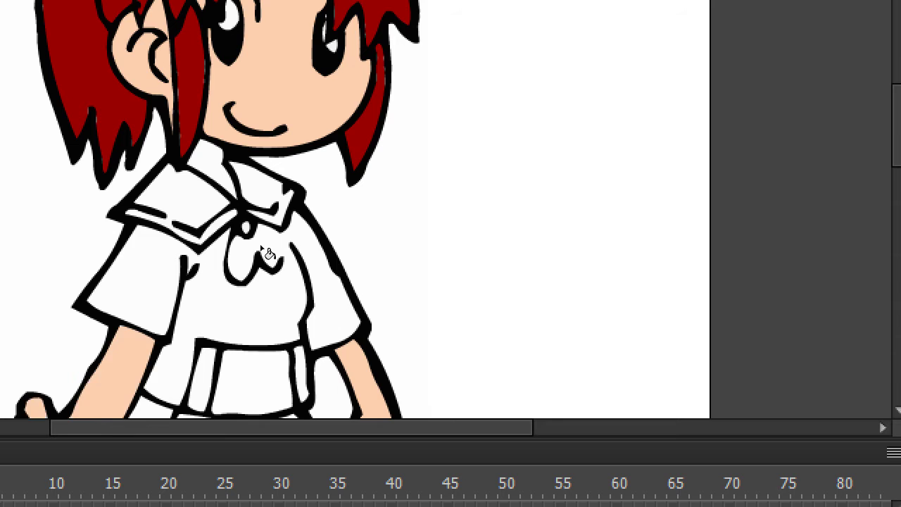
scroll(262, 253, "down", 5)
left_click(278, 247)
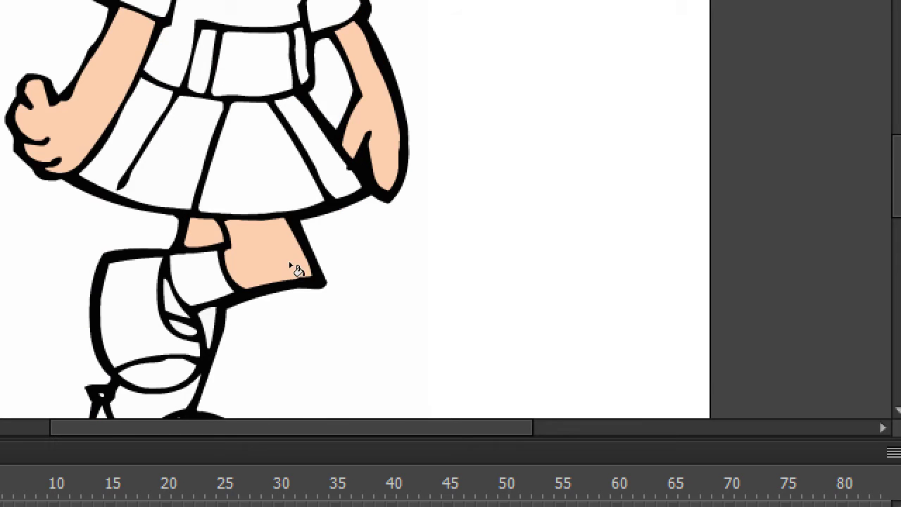
scroll(297, 268, "down", 3)
scroll(290, 266, "up", 7)
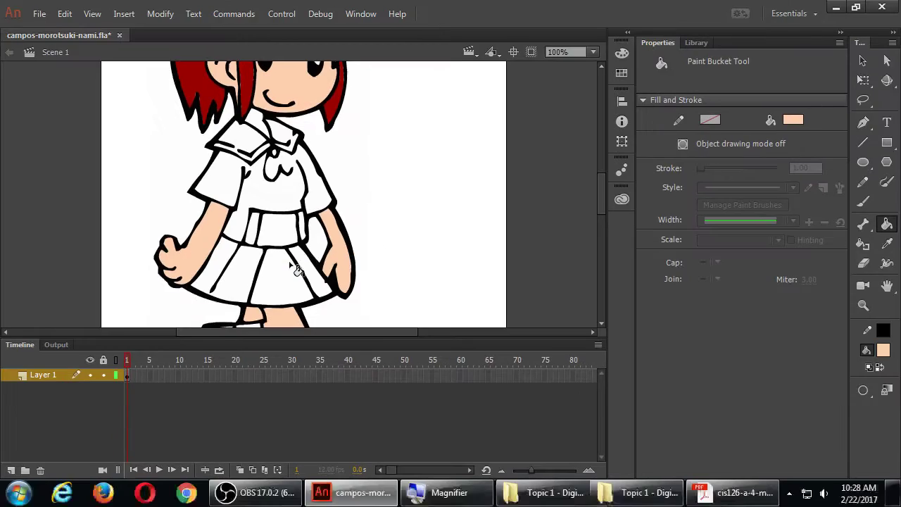
scroll(348, 193, "up", 1)
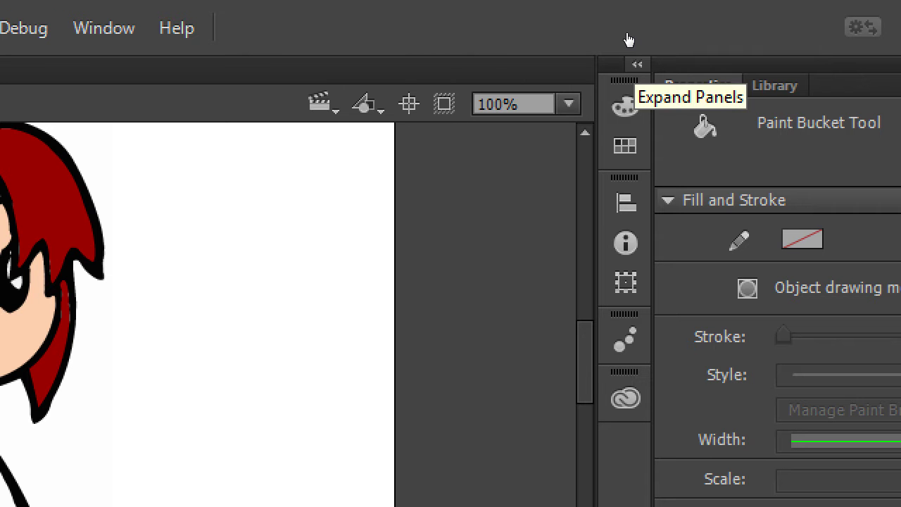
- Expand the panel group containing Color, and collapse Properties and Library to narrow icons to free up stage space
left_click(637, 63)
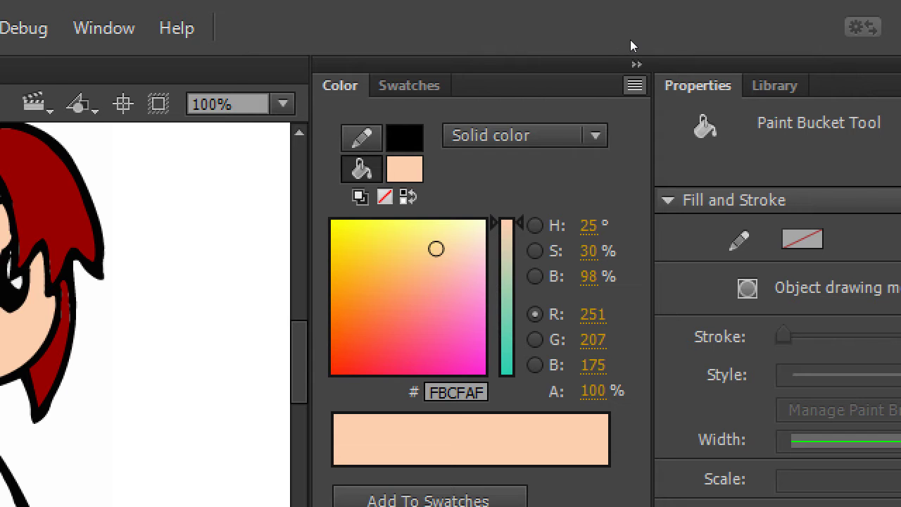
left_click(637, 63)
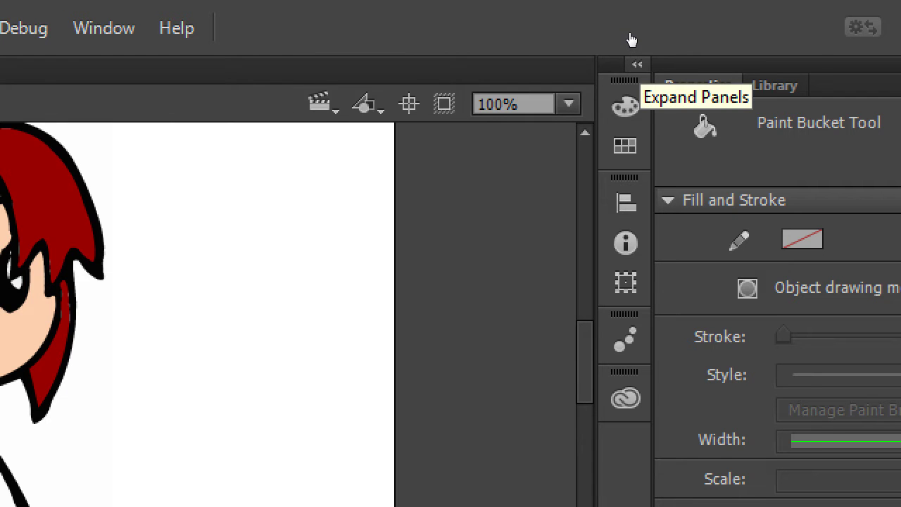
left_click(631, 39)
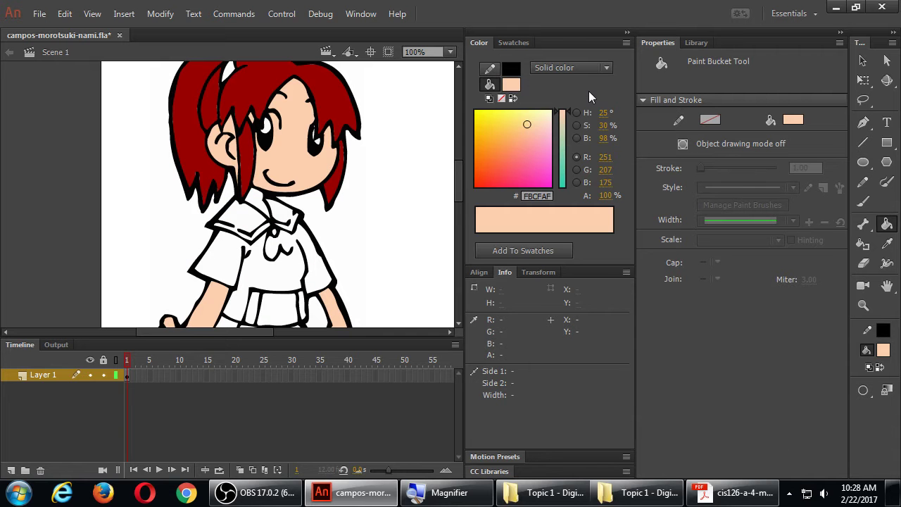
left_click_drag(239, 335, 257, 334)
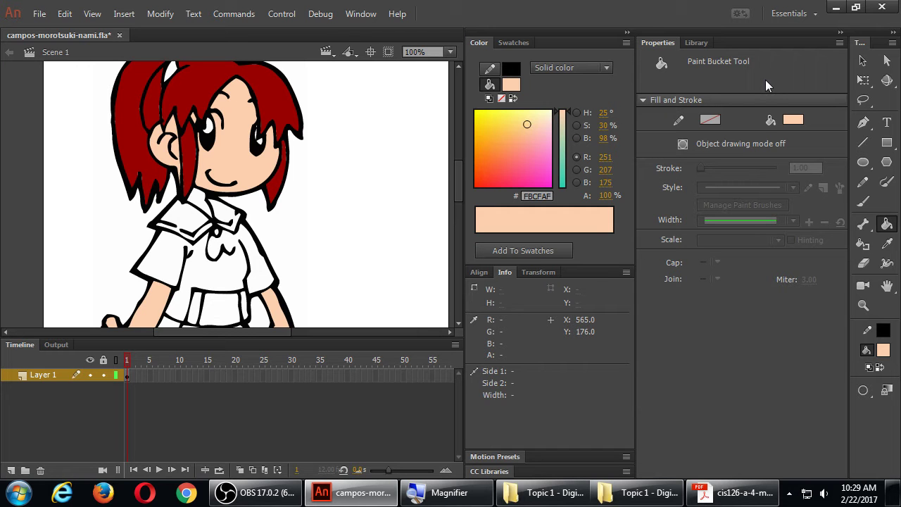
left_click(840, 32)
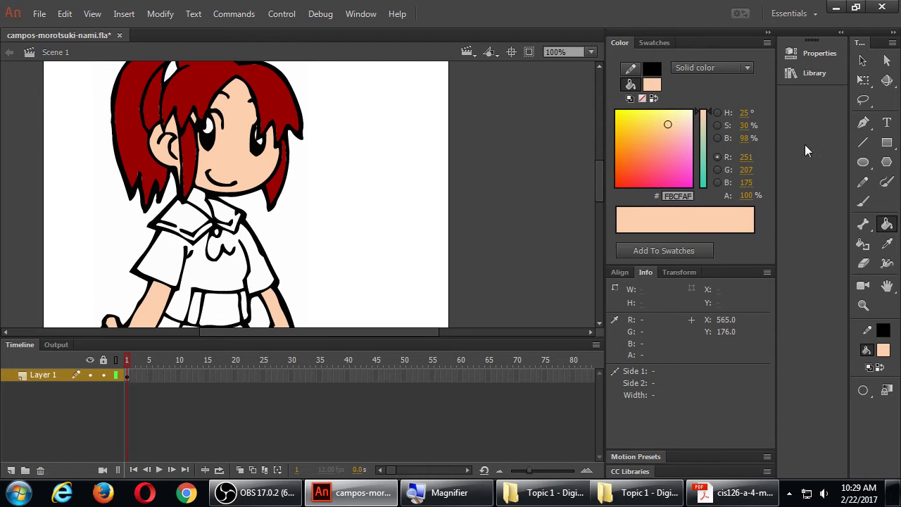
left_click_drag(777, 146, 830, 146)
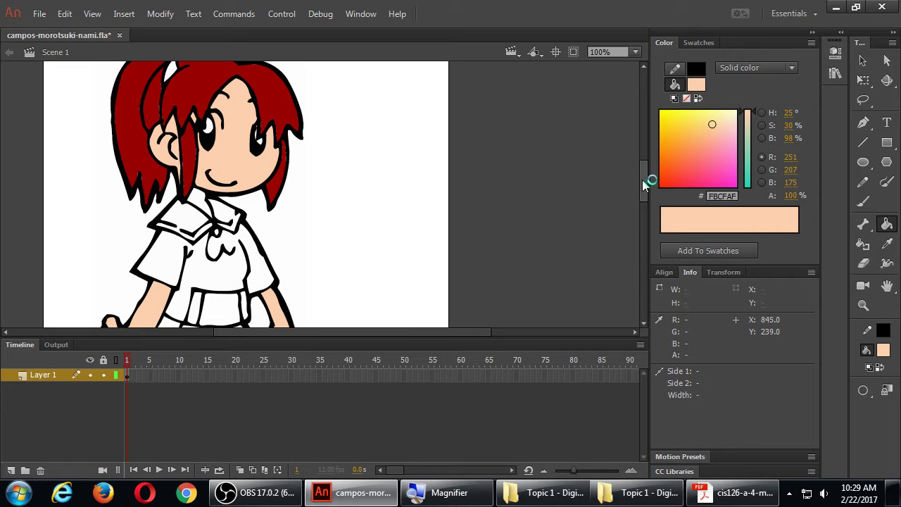
- Set the fill color to blue #0099FF and fill the character's shirt with it
scroll(642, 184, "down", 3)
left_click_drag(639, 187, 639, 184)
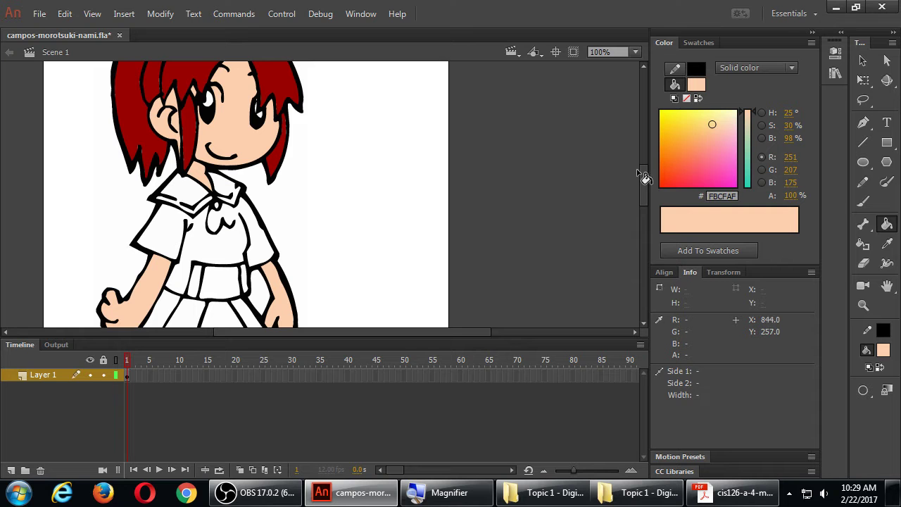
left_click_drag(641, 173, 641, 178)
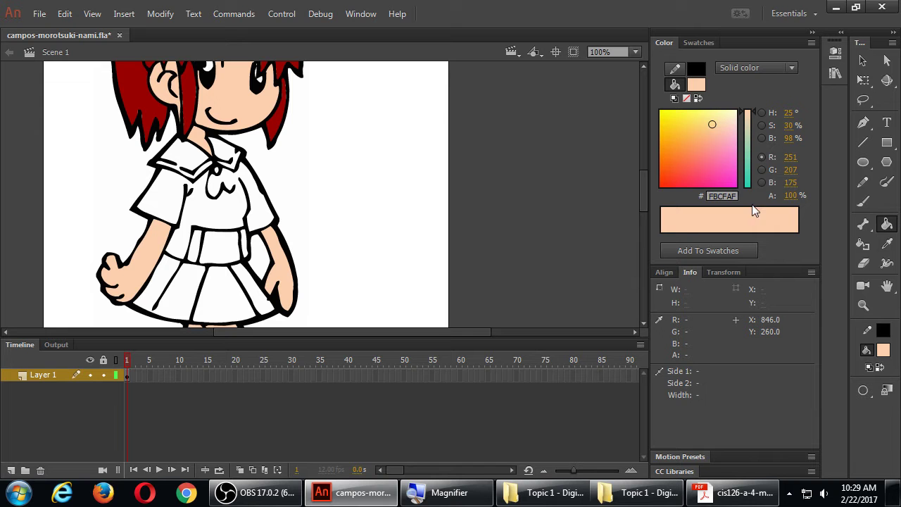
left_click(697, 85)
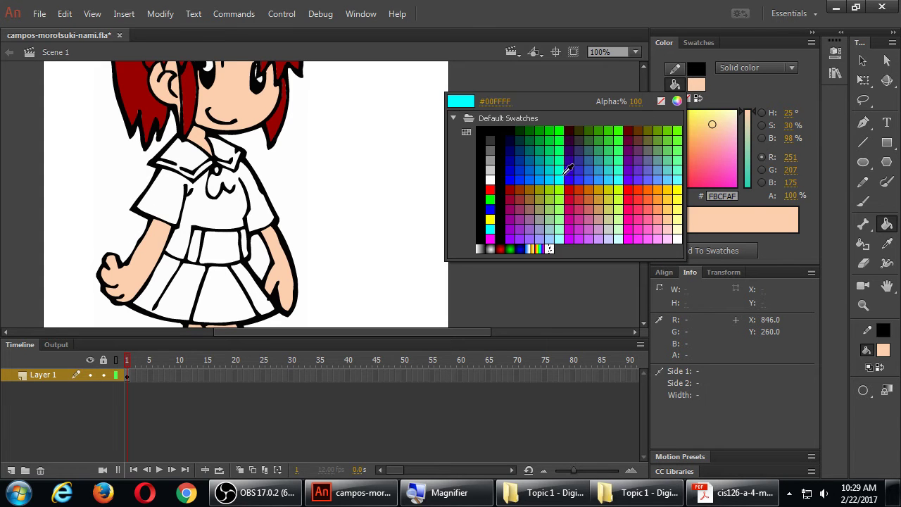
left_click(540, 175)
left_click(233, 215)
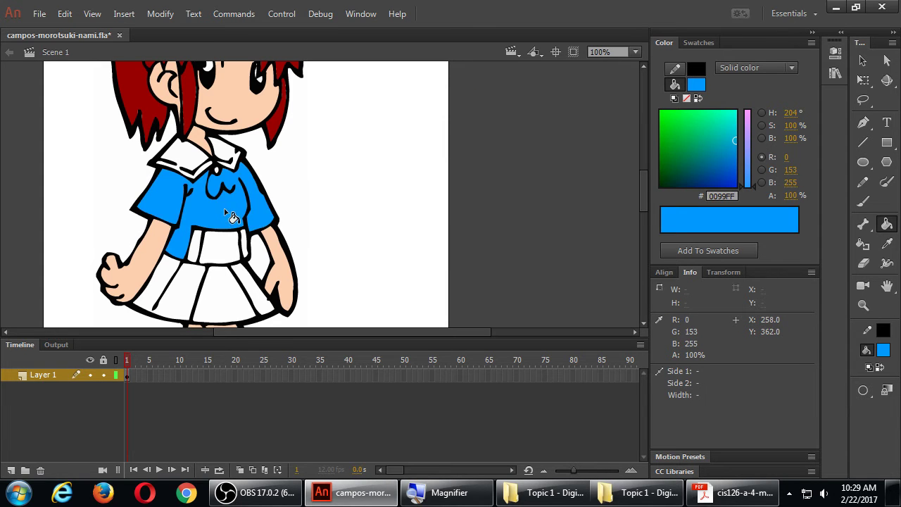
- Fill the skirt's pleats, waistband and belt loops with the same blue
left_click(218, 287)
left_click(251, 288)
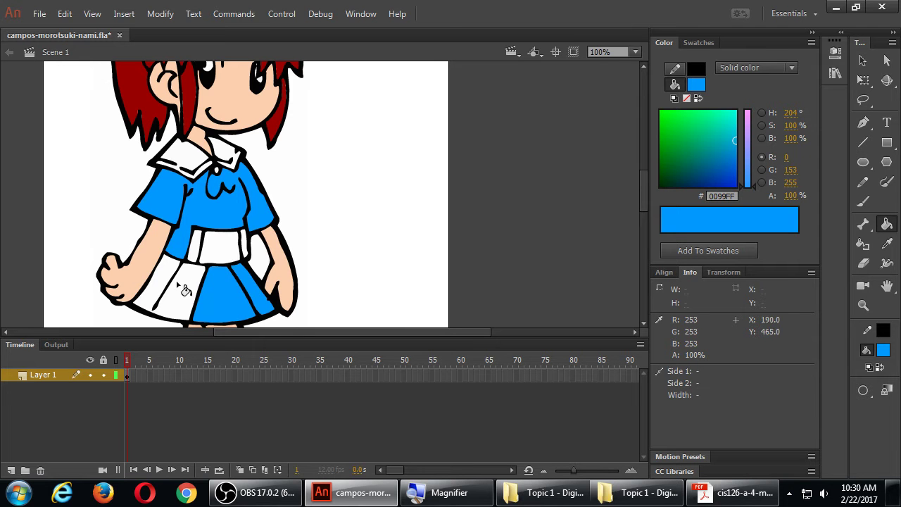
left_click(180, 287)
left_click(228, 254)
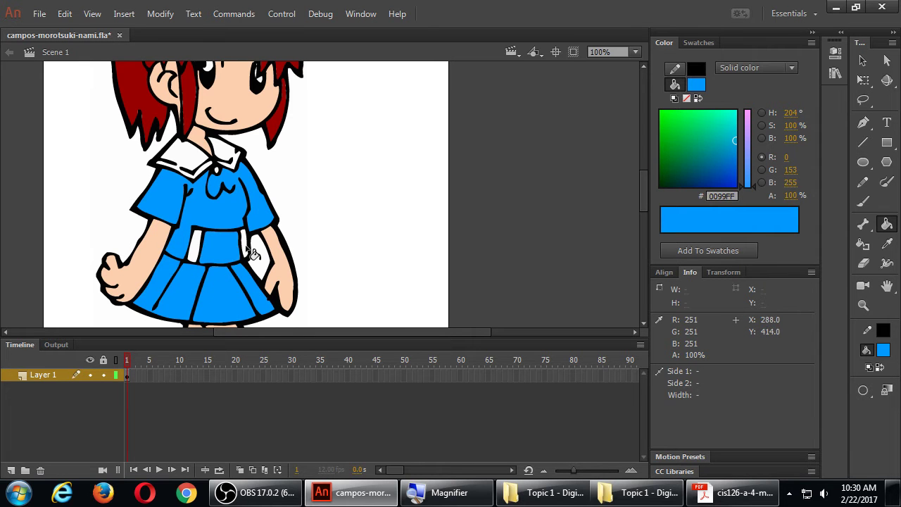
left_click(199, 248)
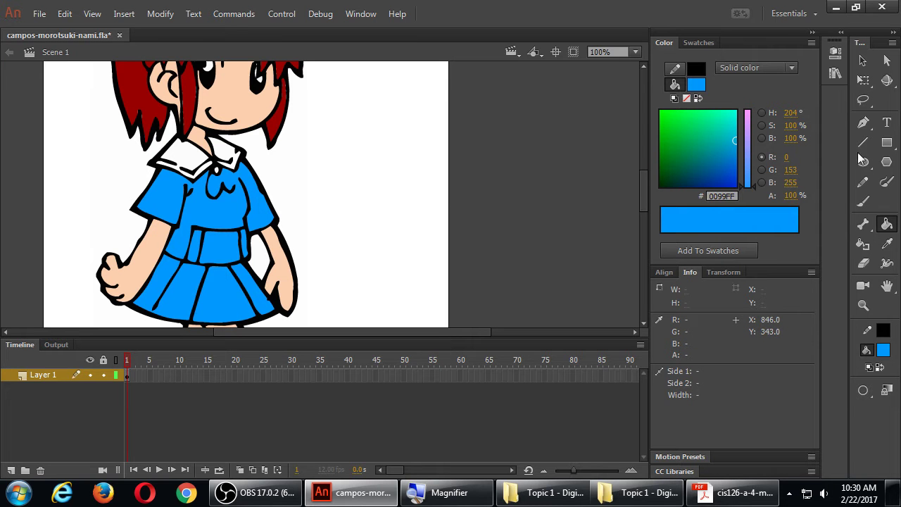
- Set the fill color to white #FFFFFF and fill the belt and its two belt loops with it
left_click(696, 84)
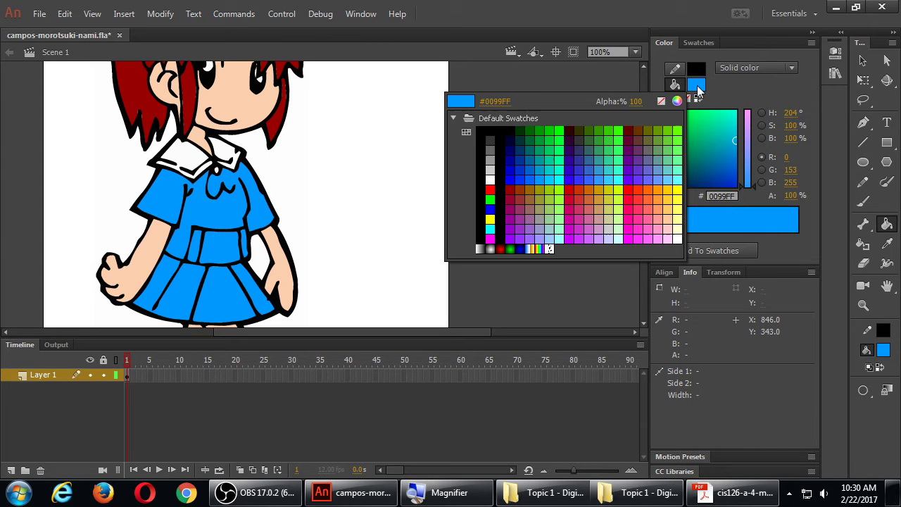
left_click(490, 179)
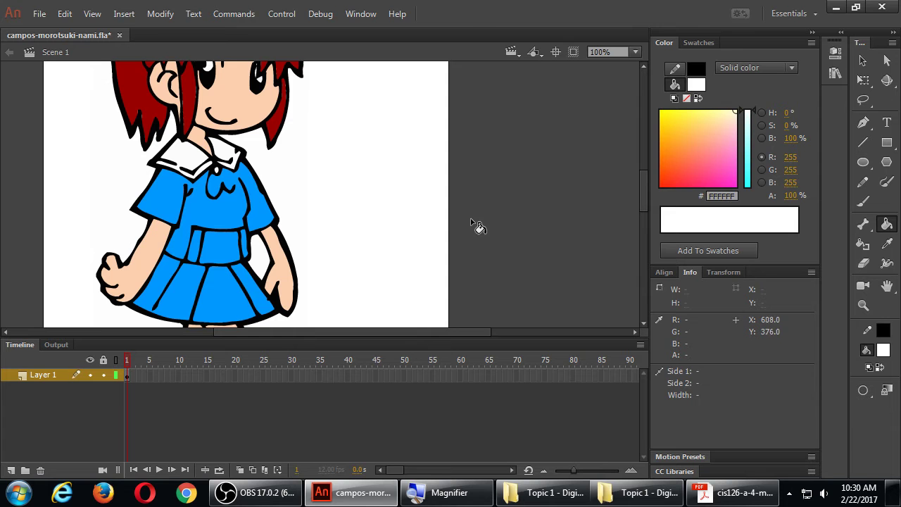
left_click(237, 248)
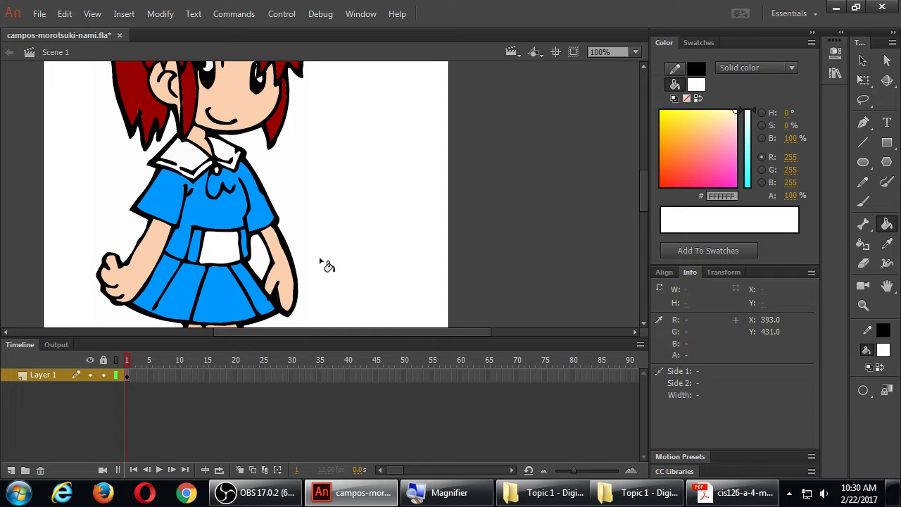
left_click(246, 254)
left_click(197, 252)
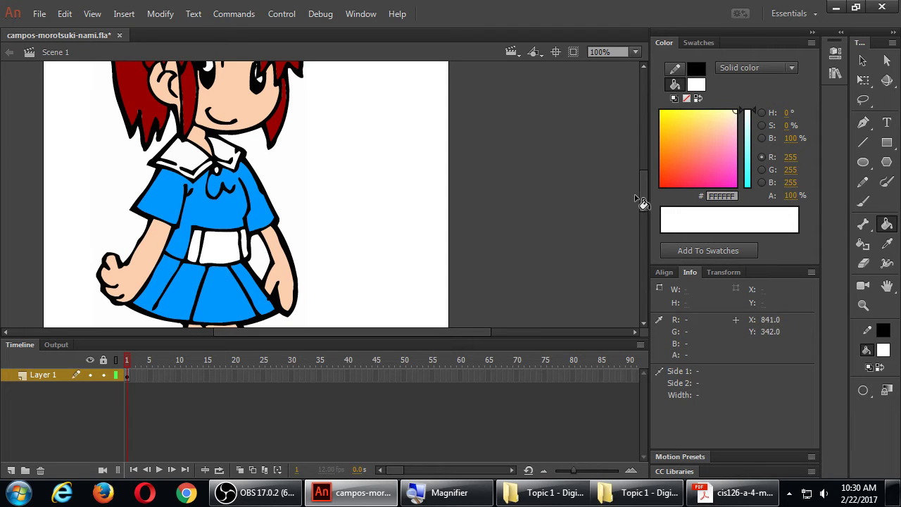
- Fill the hair tie with purple #660066 and the tuft on top of the head with the hair's red #990000
mouse_move(642, 193)
left_mouse_down()
mouse_move(642, 206)
mouse_move(646, 180)
left_mouse_up()
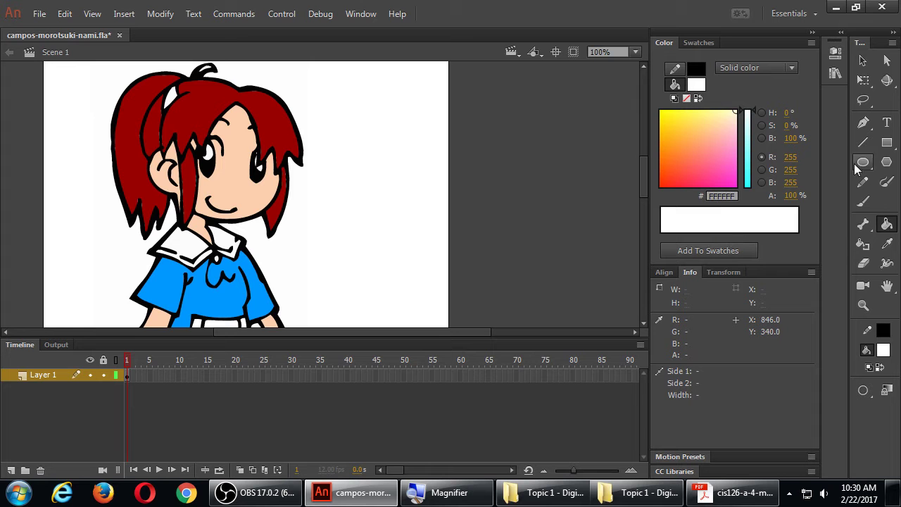
left_click(697, 85)
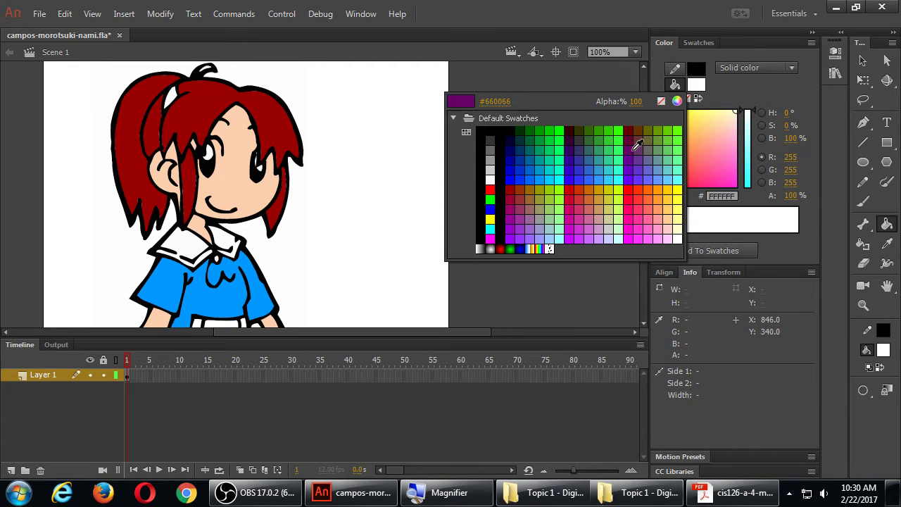
left_click(630, 148)
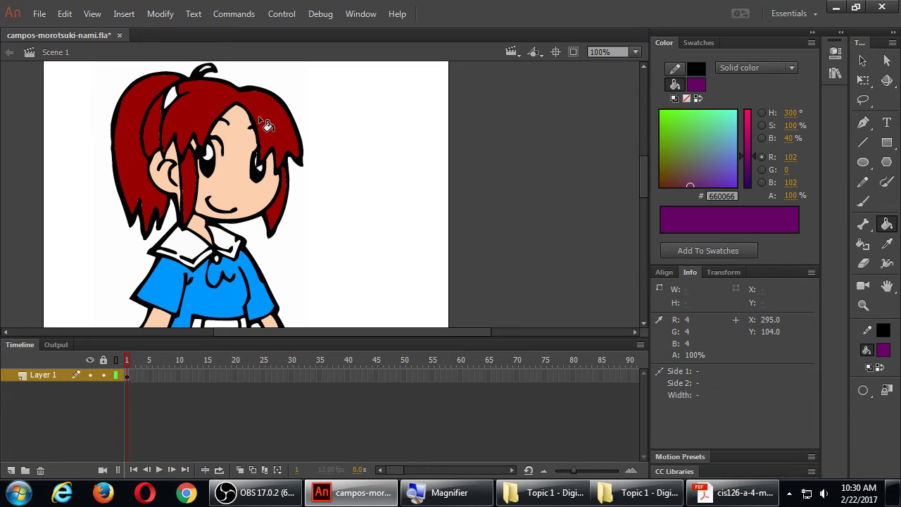
left_click(171, 99)
left_click(695, 85)
left_click(267, 107)
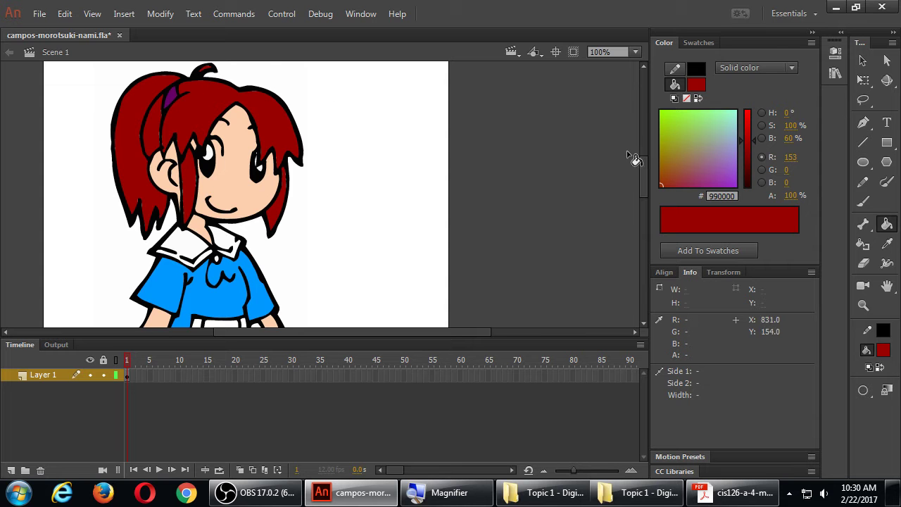
- Set the fill color to brown #993300 and fill the raised shoe and the sections of the standing shoe
left_click_drag(641, 169, 663, 195)
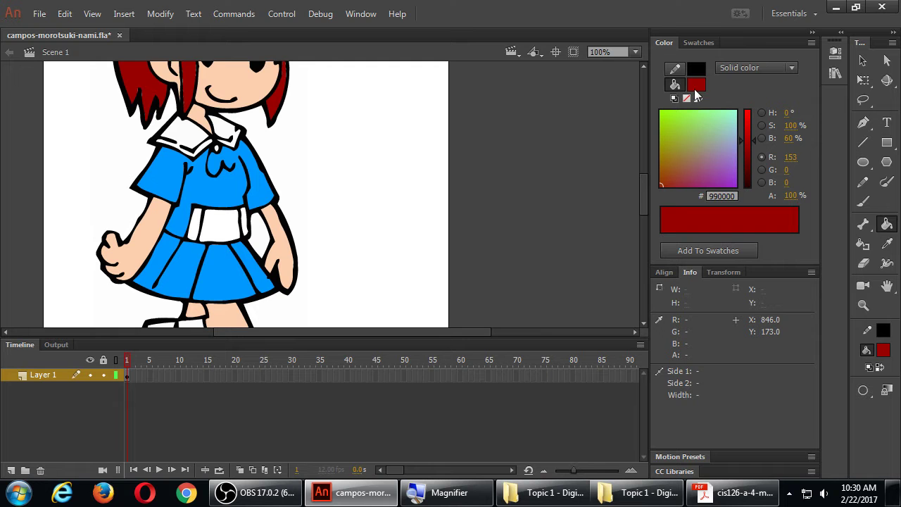
left_click_drag(647, 185, 645, 194)
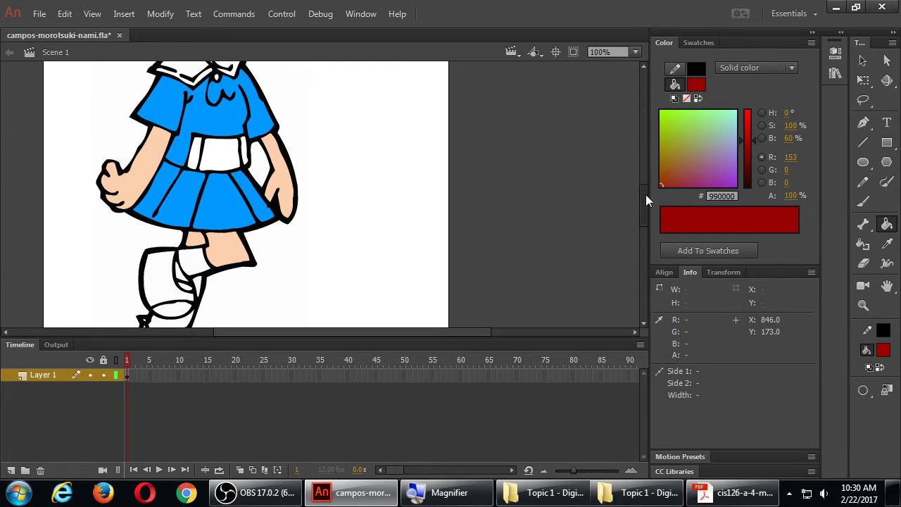
left_click(696, 85)
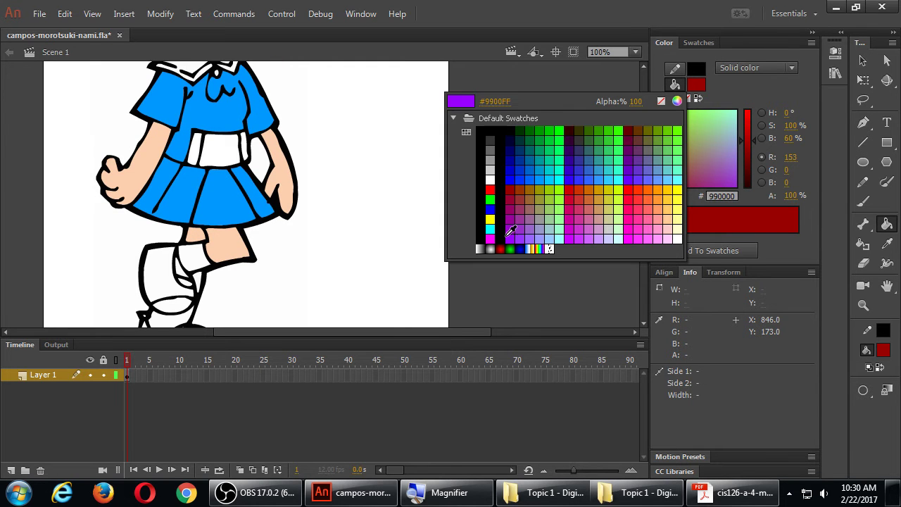
left_click(521, 189)
left_click(185, 271)
scroll(183, 278, "down", 3)
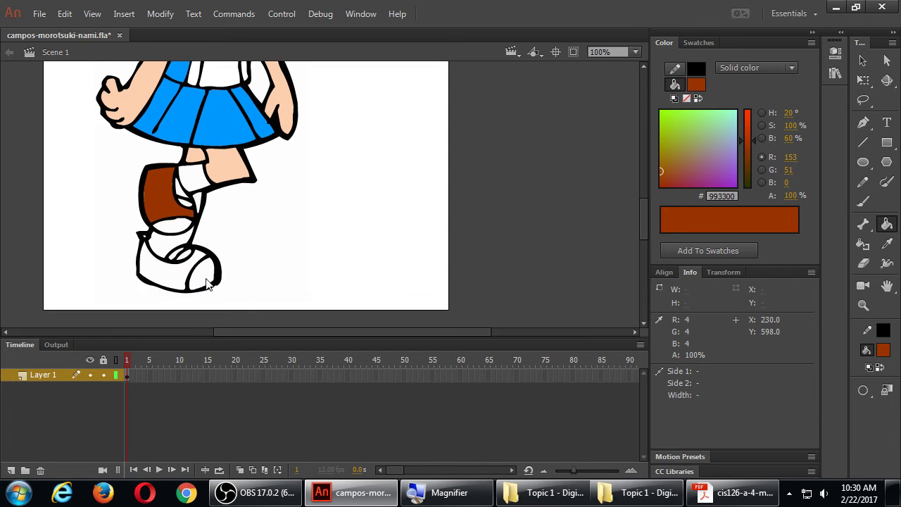
left_click(182, 283)
left_click(204, 283)
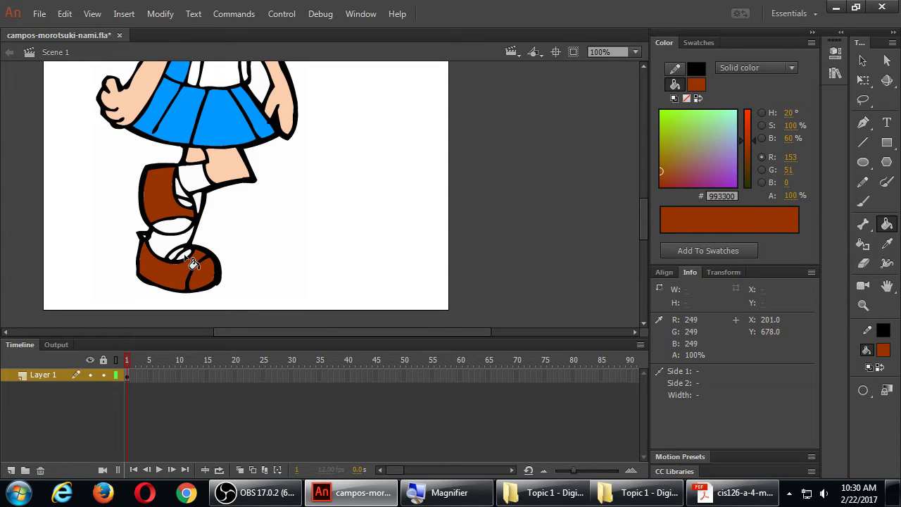
left_click(176, 259)
left_click(146, 241)
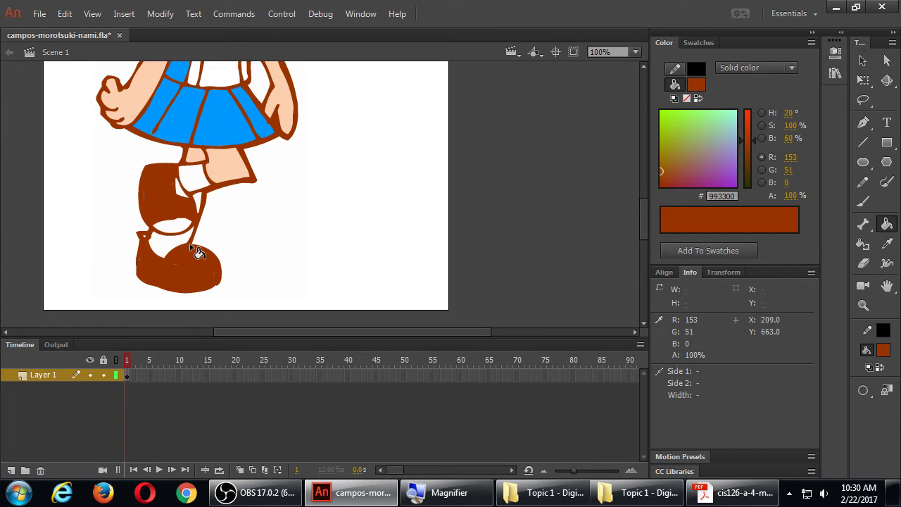
scroll(190, 242, "up", 2)
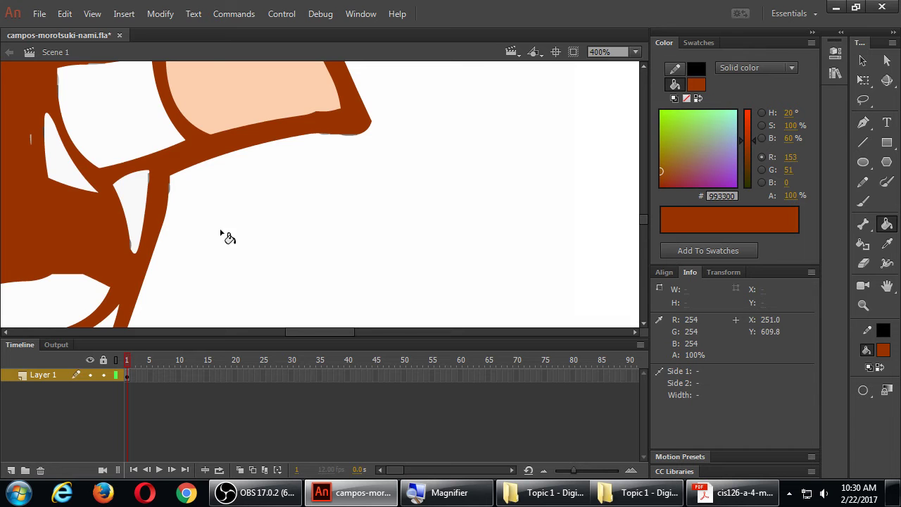
mouse_move(225, 237)
left_mouse_down()
mouse_move(368, 161)
mouse_move(412, 121)
left_mouse_up()
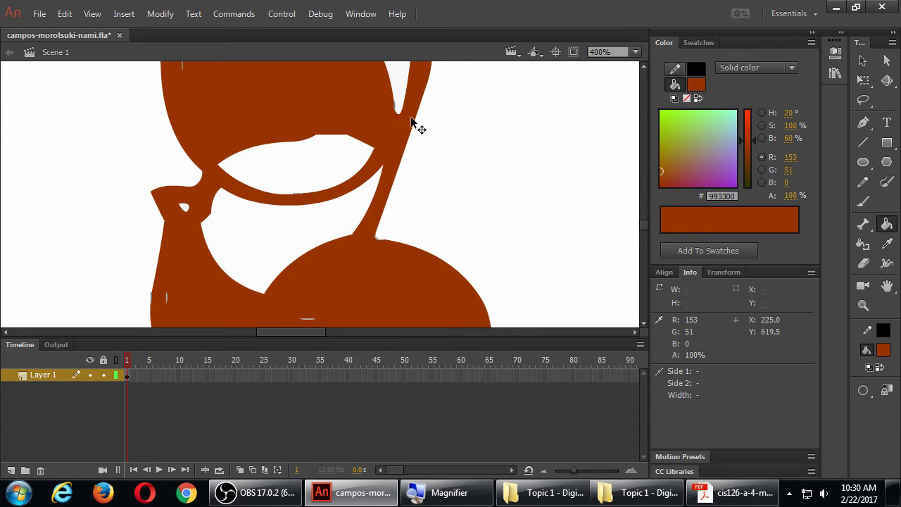
key("ctrl+z")
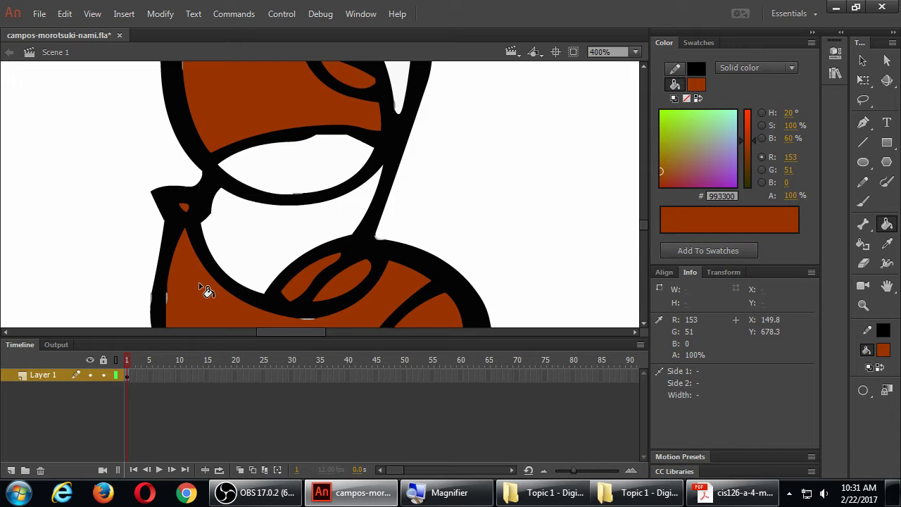
- Fill the remaining white parts of the raised shoe, its inner edge and heel, with the same brown
key("ctrl+minus")
key("ctrl+minus")
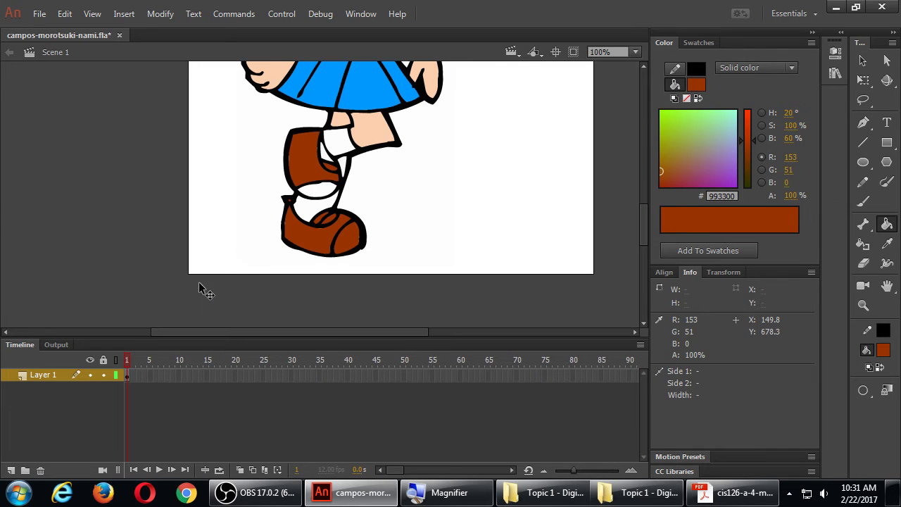
left_click(324, 156)
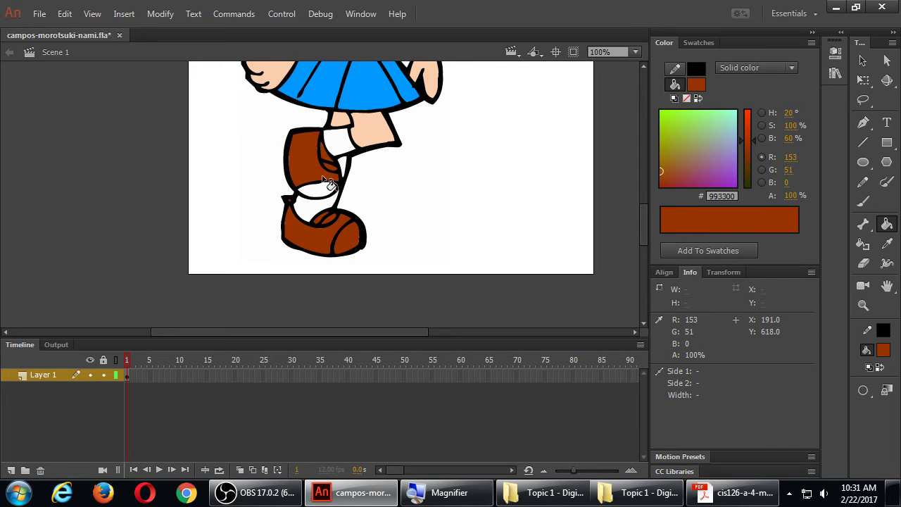
left_click(323, 193)
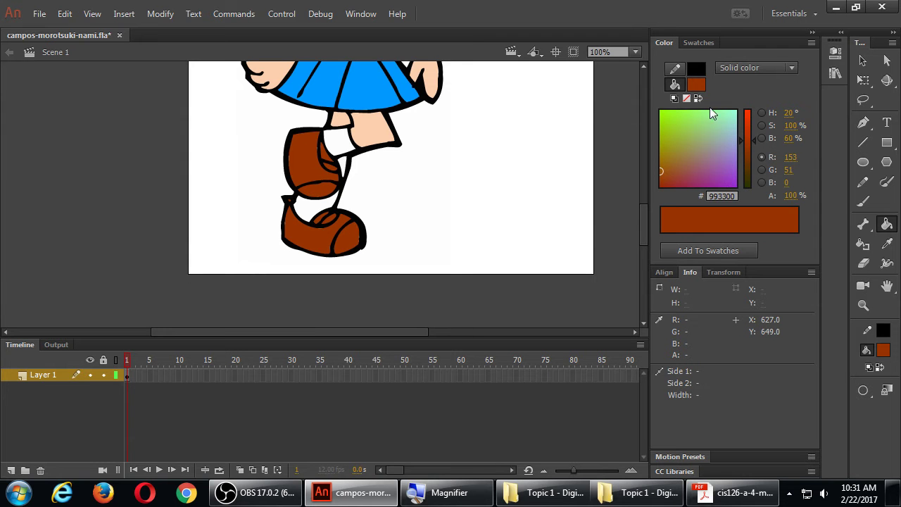
- Set the fill color to light gray #CCCCCC and fill both socks and the sliver behind the raised shoe
left_click(696, 84)
left_click(490, 170)
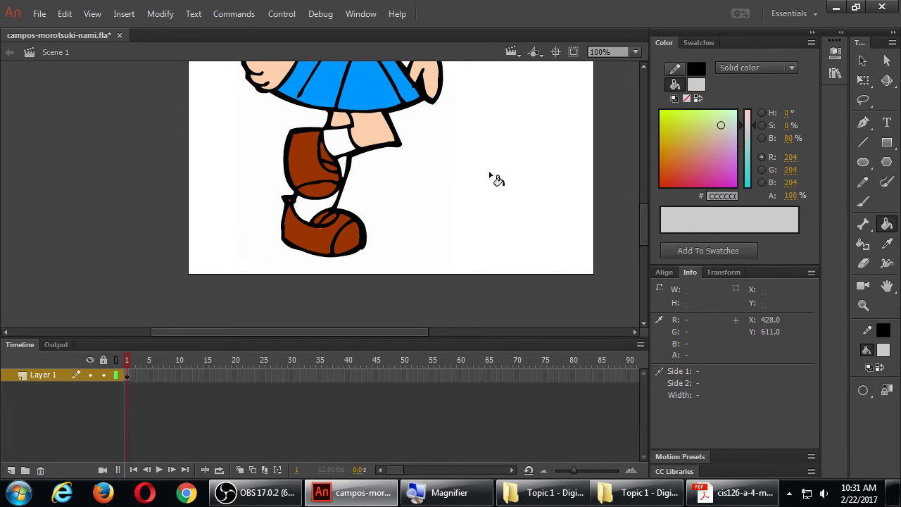
left_click(346, 143)
left_click(346, 171)
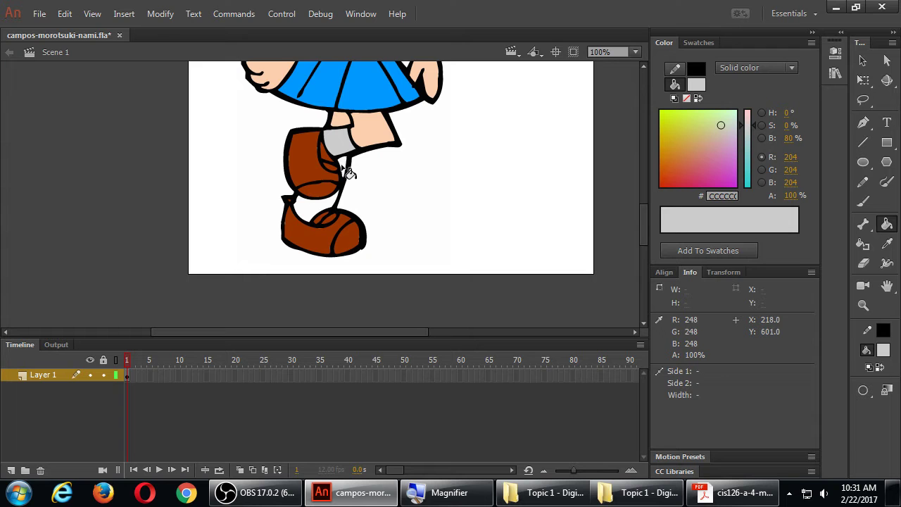
left_click(317, 215)
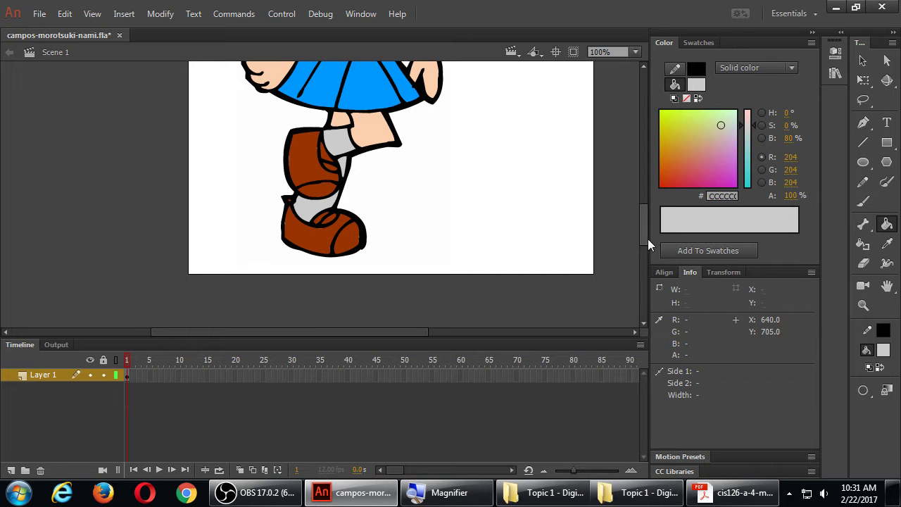
- Sample the skin tone #FBCFAF from the leg, fill the sliver behind the raised shoe with it, and save the file
left_click_drag(645, 239, 642, 231)
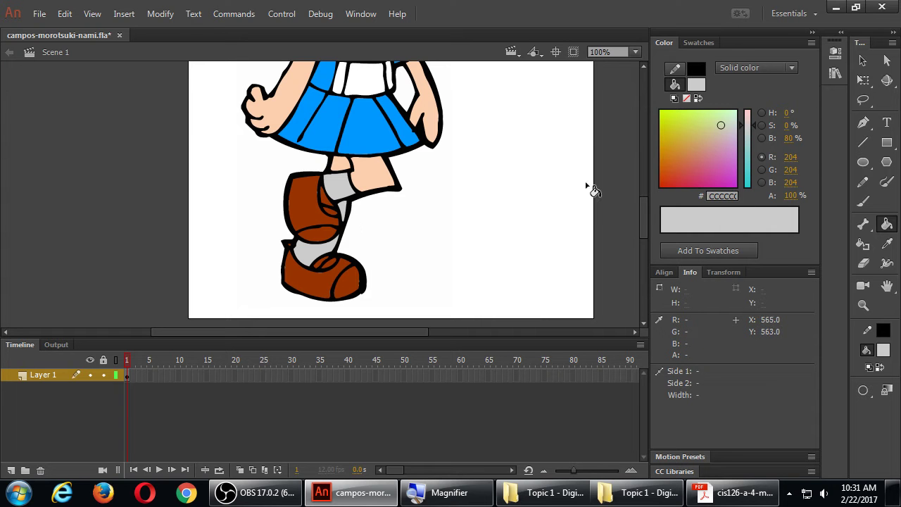
left_click(690, 89)
left_click(367, 171)
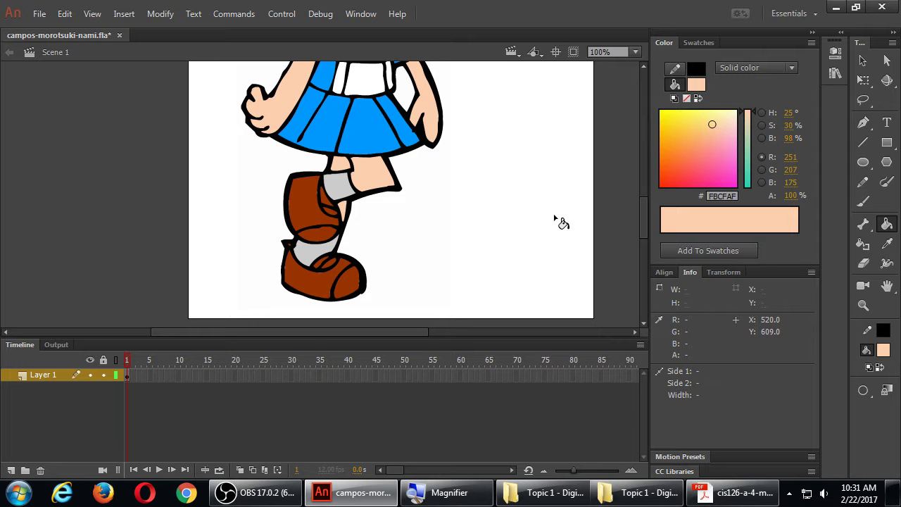
left_click_drag(645, 201, 642, 180)
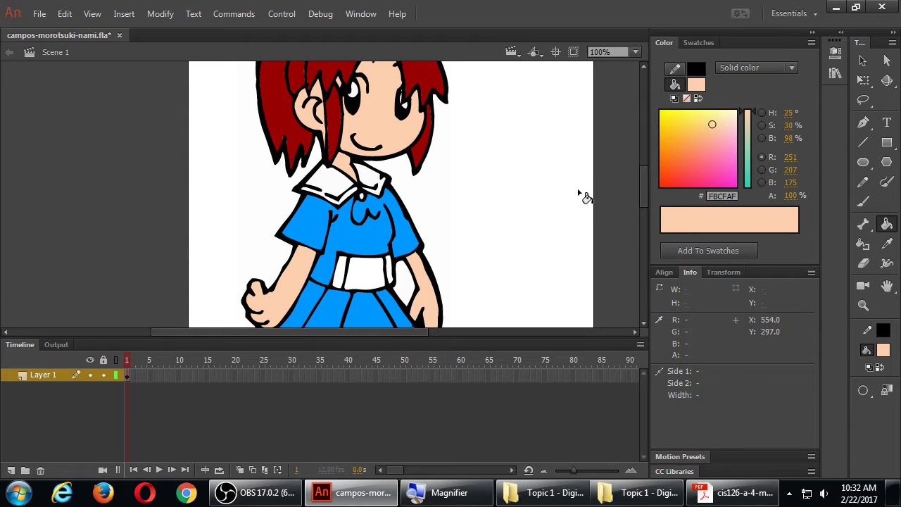
key("ctrl+s")
- Activate the Pencil tool and set its drawing mode to Smooth
left_click(863, 183)
left_click(885, 392)
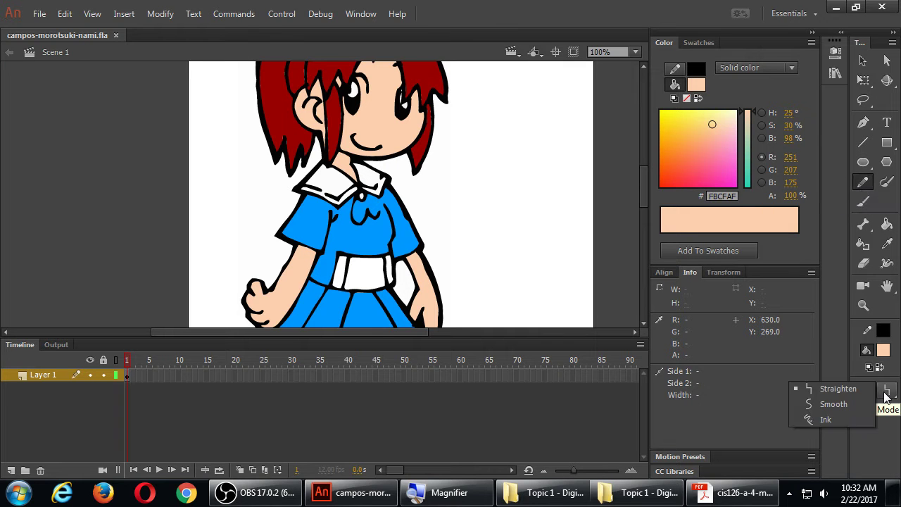
left_click(851, 404)
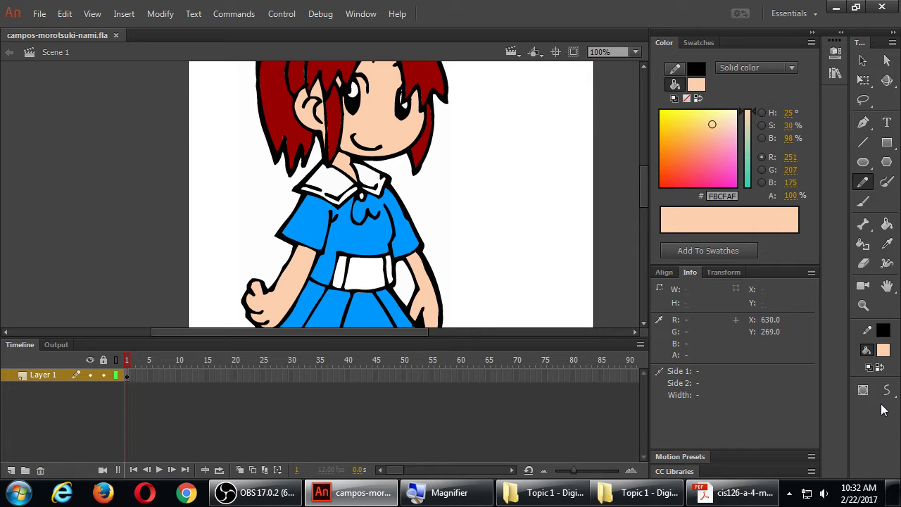
- Set the stroke color to red #FF0000 and draw a curved line from the collar knot down across the shirt front
key("ctrl+equal")
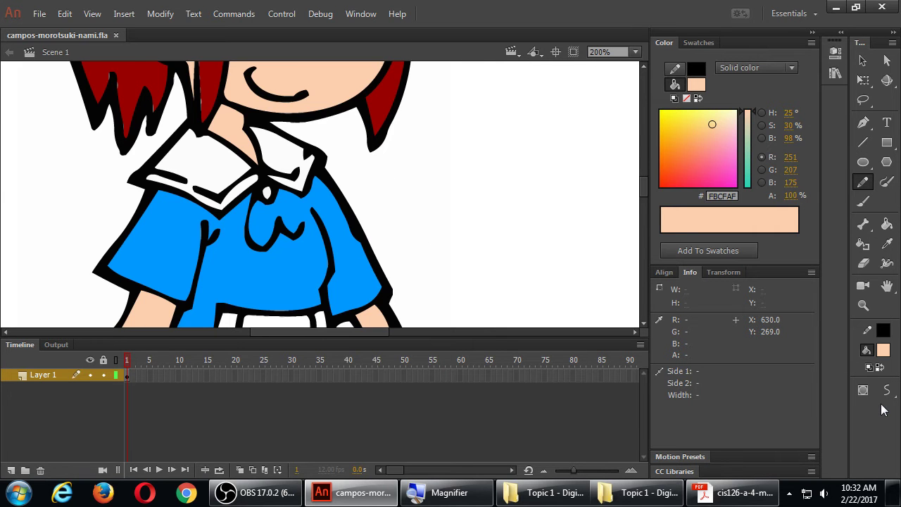
left_click(697, 84)
left_click(699, 87)
left_click(699, 70)
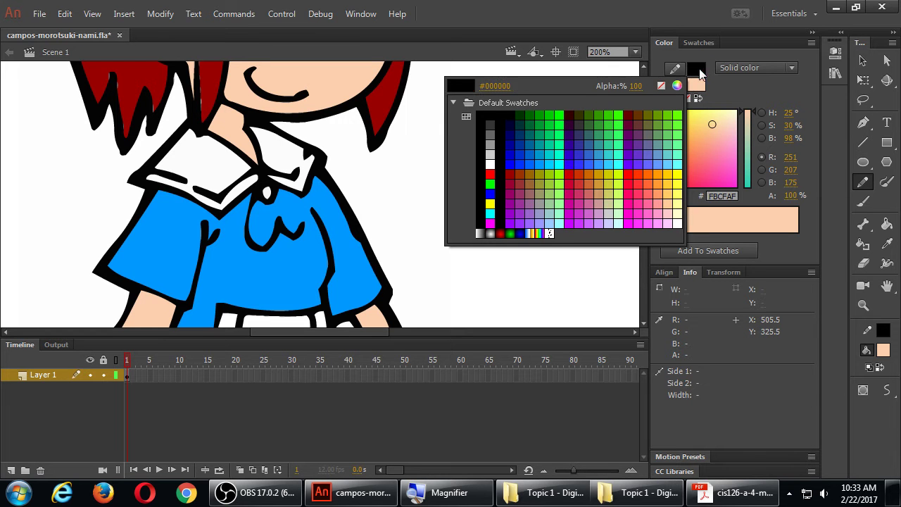
left_click(490, 173)
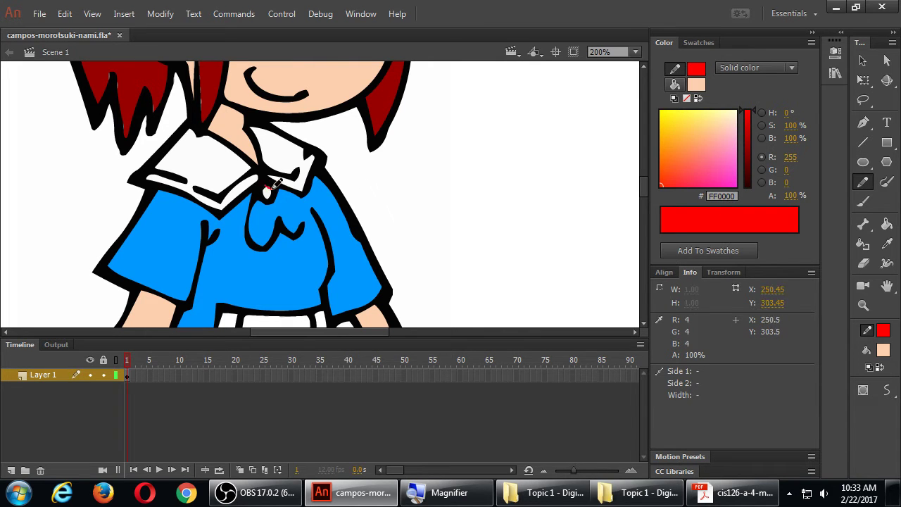
mouse_move(271, 186)
left_mouse_down()
mouse_move(312, 233)
mouse_move(316, 261)
left_mouse_up()
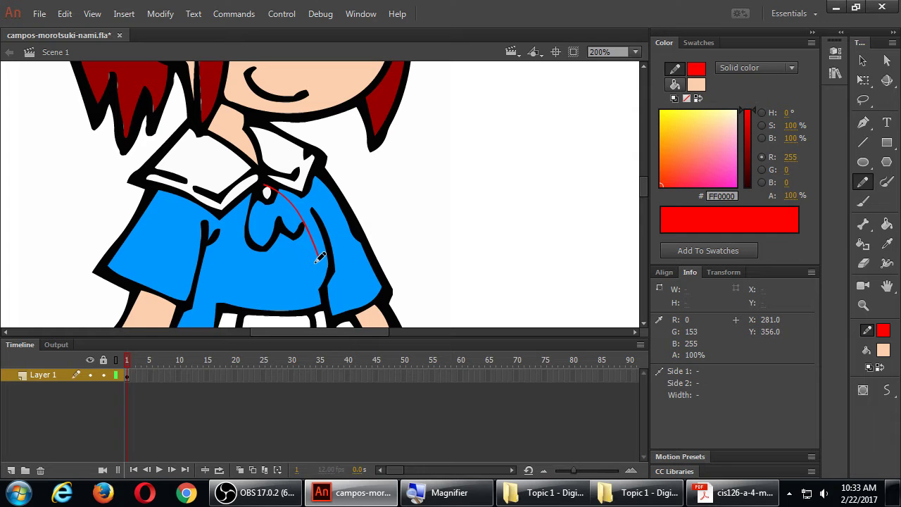
- Set the Paint Bucket's fill color to white #FFFFFF and return to the Pencil tool
key("k")
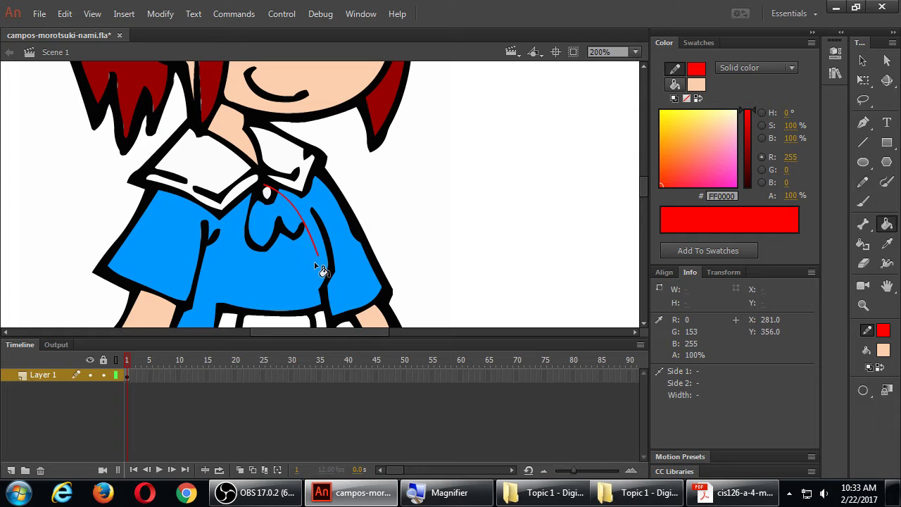
left_click(697, 85)
left_click(488, 176)
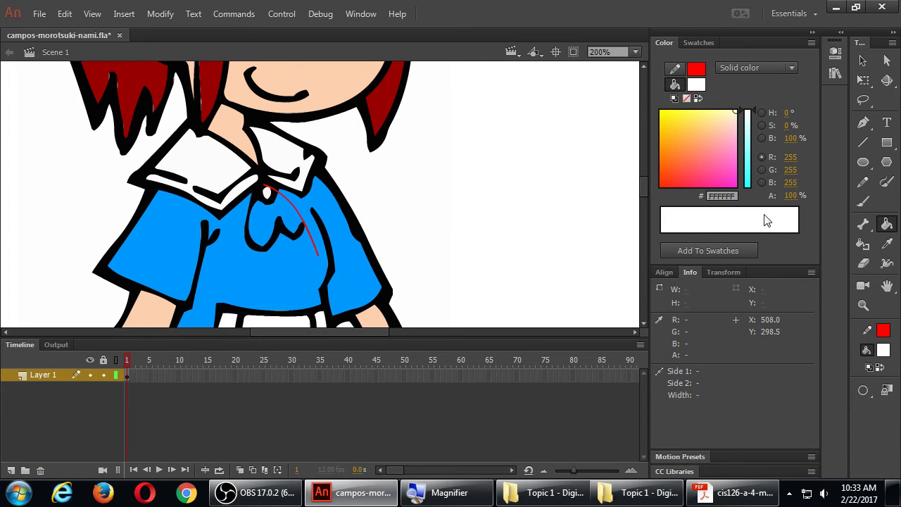
key("b")
left_click(863, 181)
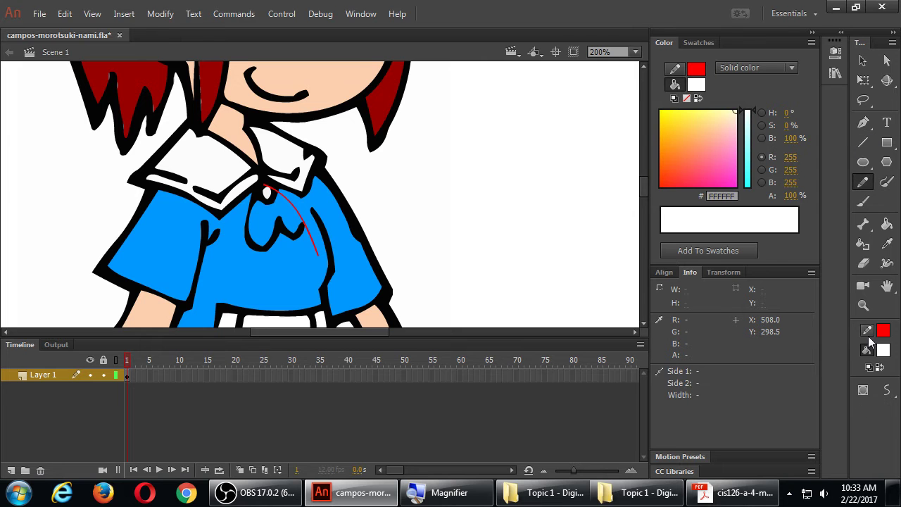
- Keep the Pencil mode on Smooth and fill the ribbon below the collar knot with white #FFFFFF
left_click(887, 394)
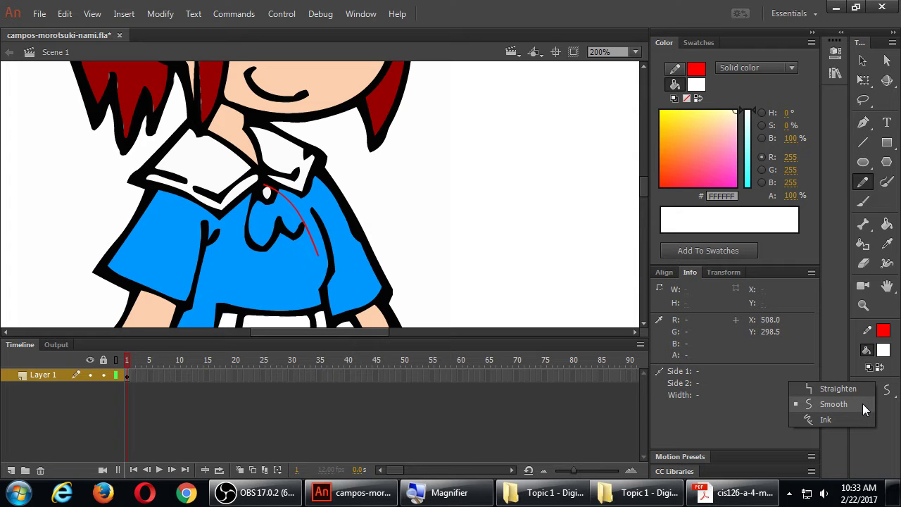
left_click(862, 404)
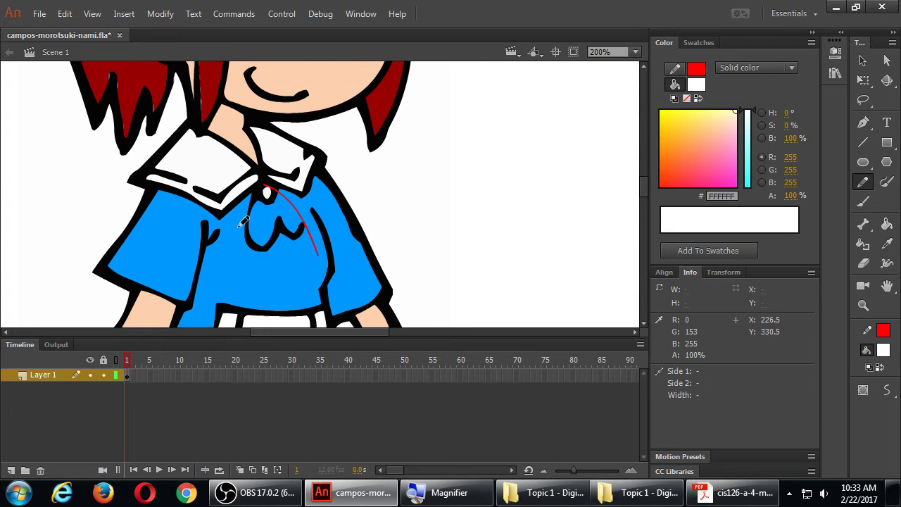
key("k")
left_click(261, 229)
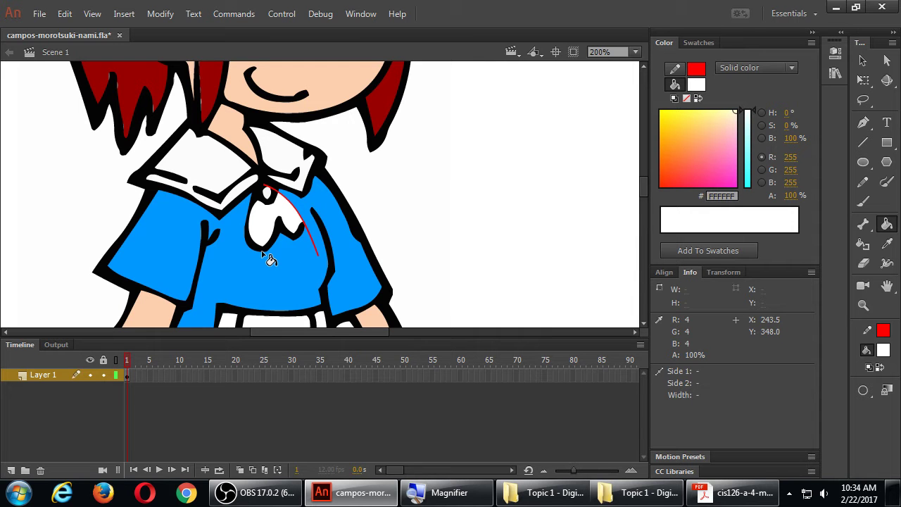
- Select the red boundary line running from the collar knot down the shirt front and delete it
key("v")
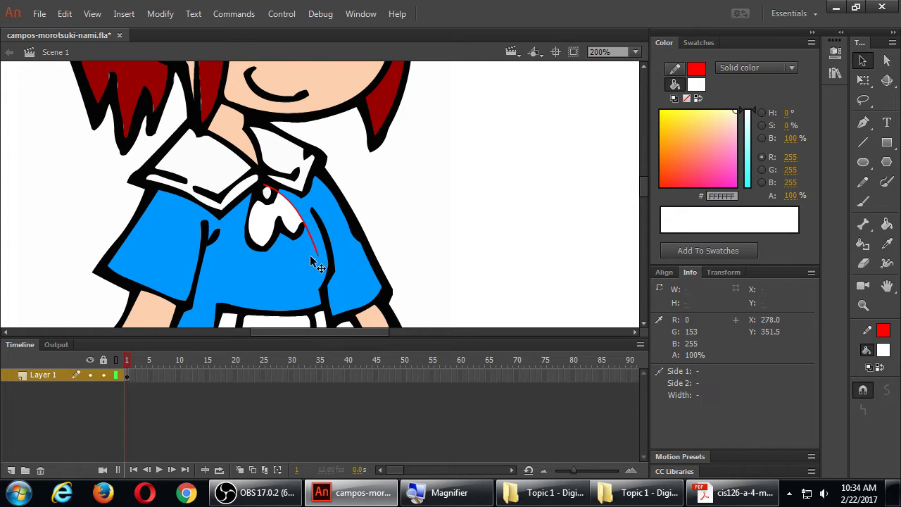
key("y")
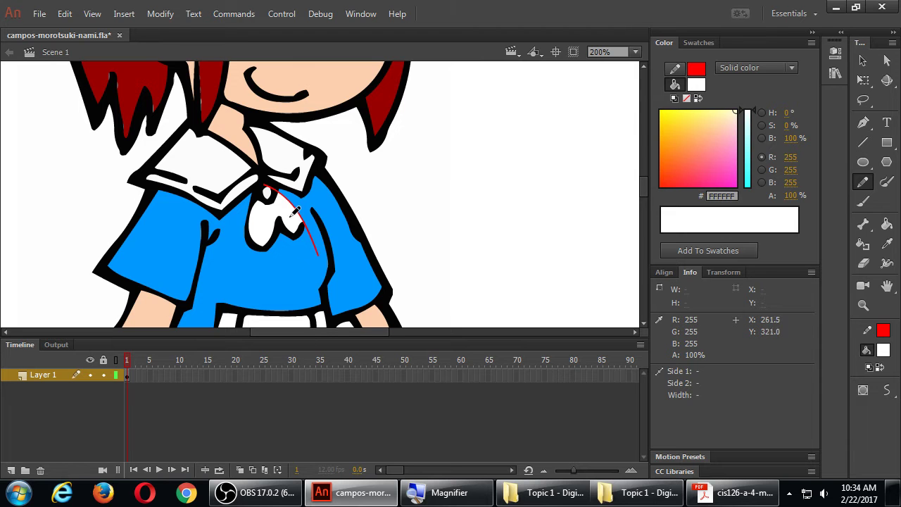
key("v")
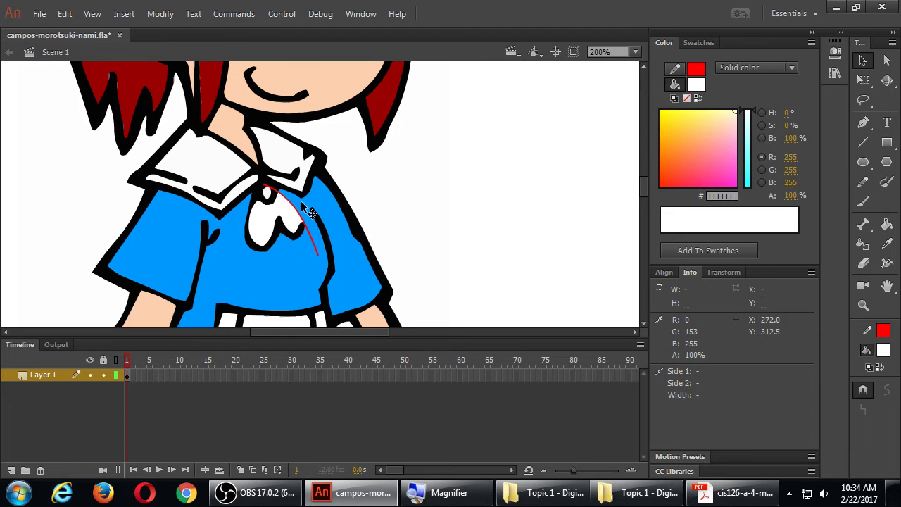
left_click(316, 252)
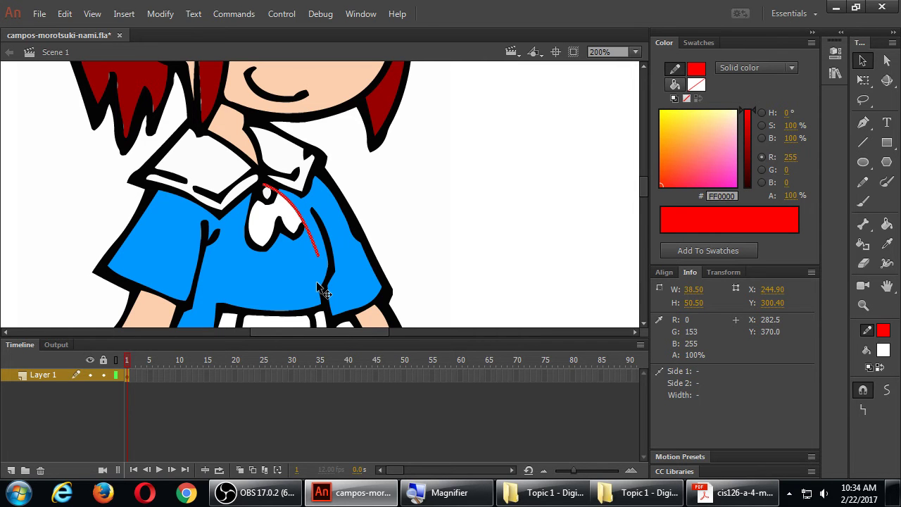
key("Delete")
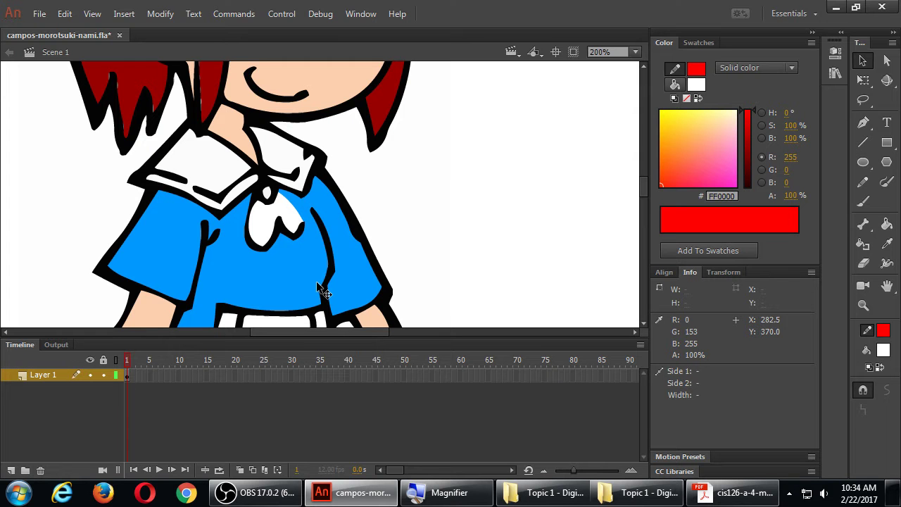
- Draw short red Pencil lines closing the gaps in the inner trim outline on both halves of the collar
key("y")
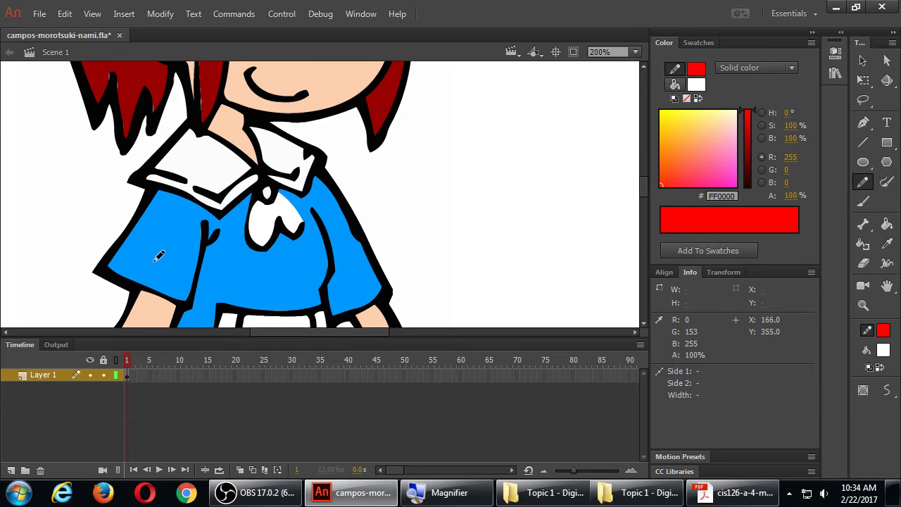
key("shift+y")
left_click_drag(178, 179, 200, 190)
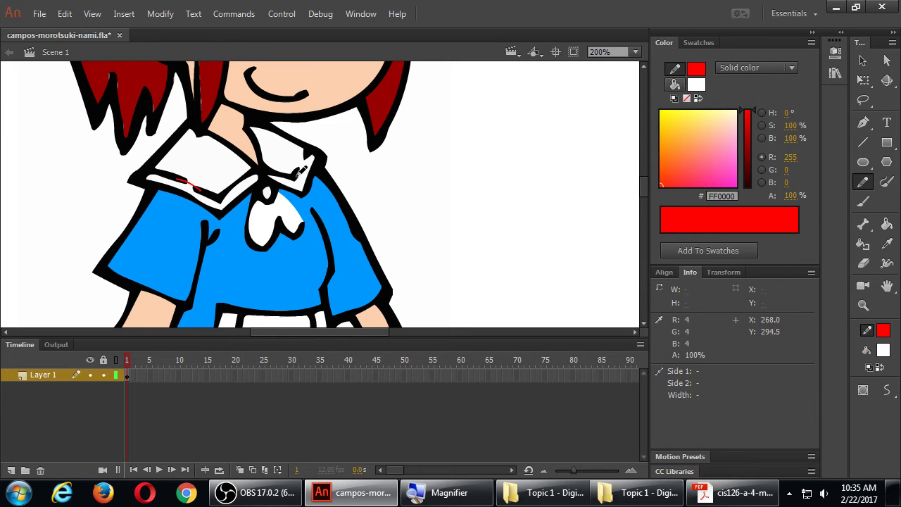
left_click_drag(297, 176, 306, 150)
- Sample the purple #660066 from the hair ornament and fill the trim along both halves of the collar with it
left_click(887, 224)
scroll(418, 215, "up", 5)
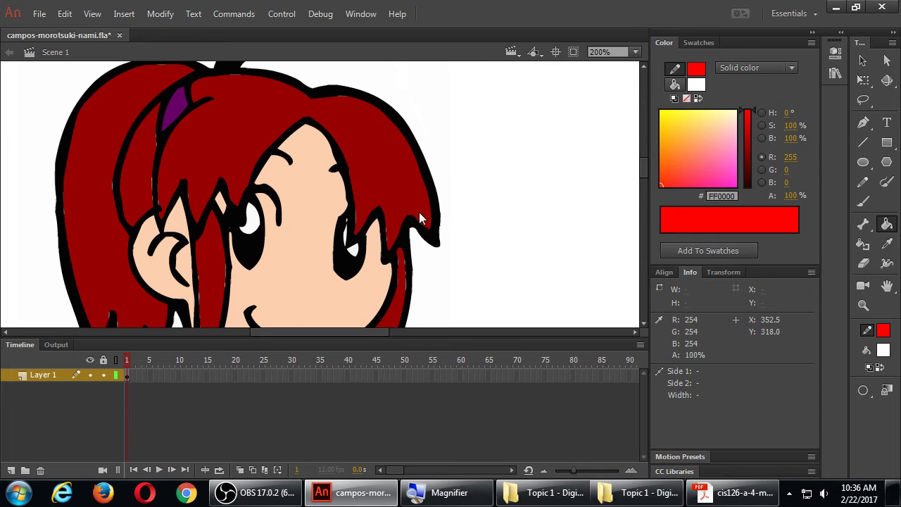
left_click(696, 85)
left_click(183, 98)
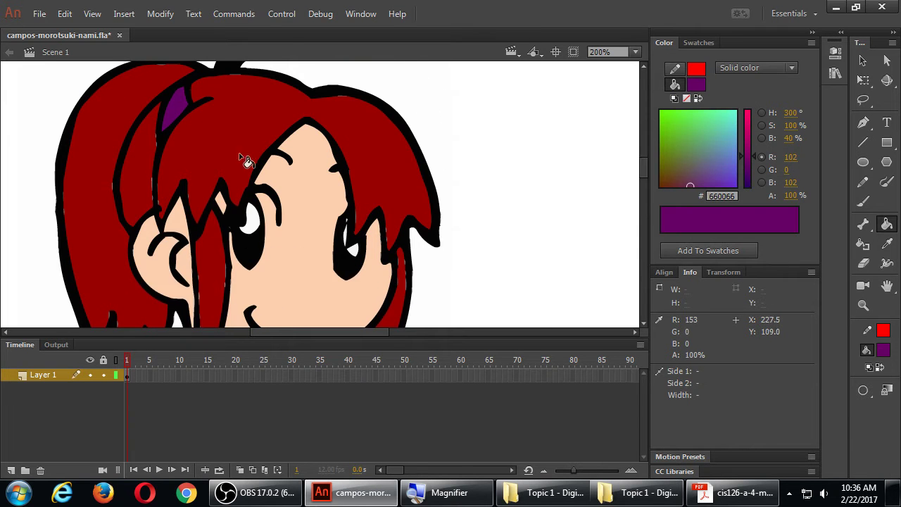
scroll(245, 160, "down", 8)
scroll(308, 157, "up", 3)
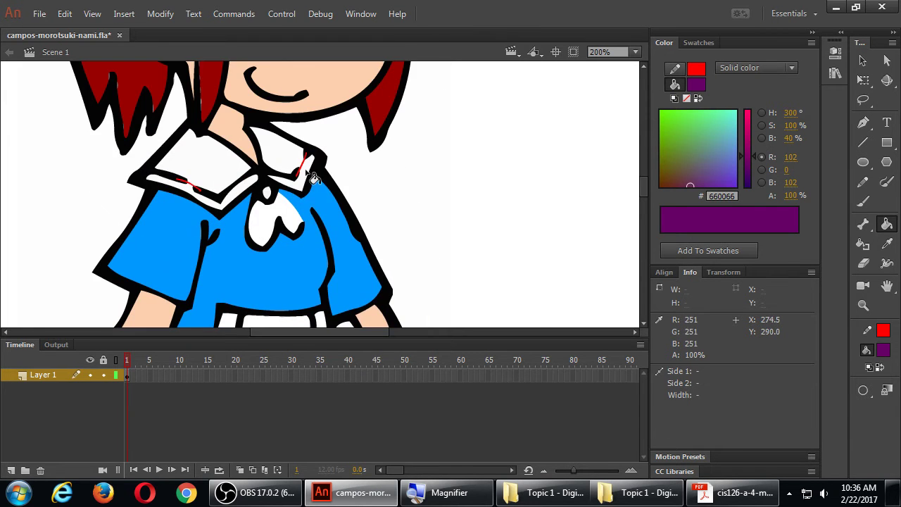
left_click(311, 176)
left_click(243, 203)
- Fill the narrow strips on either side of the white waist panel with purple #660066
scroll(275, 218, "down", 3)
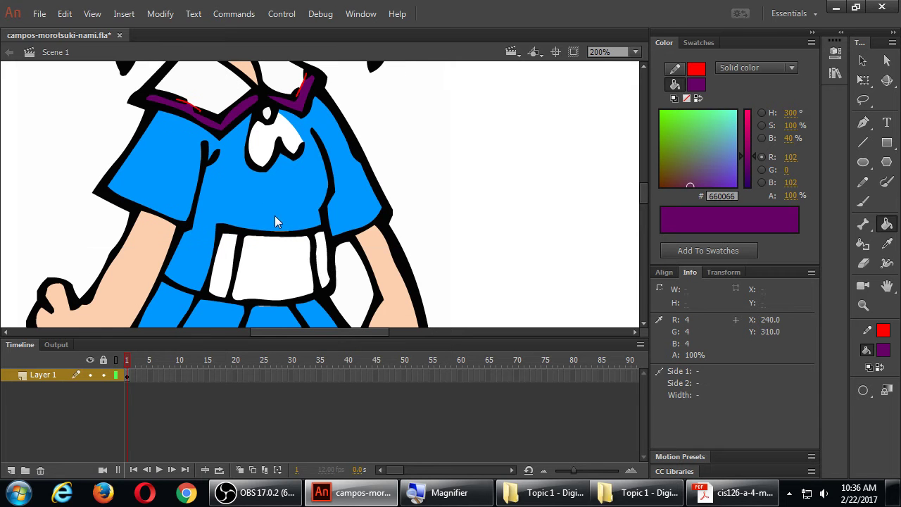
left_click(321, 259)
left_click(235, 266)
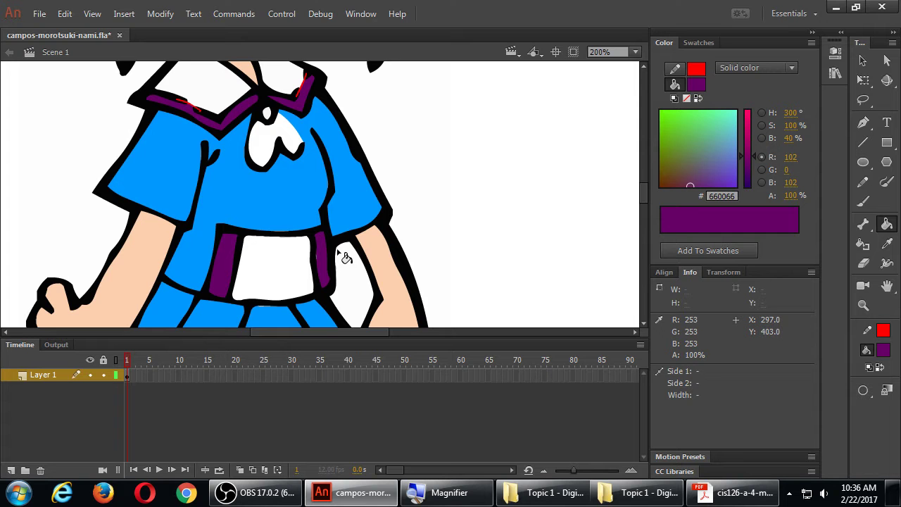
- Draw one red Pencil curve from the sleeve across the collar to beyond the shoulder, crossing both gap-closing lines
key("ctrl+minus")
mouse_move(331, 113)
left_mouse_down()
mouse_move(345, 182)
mouse_move(336, 194)
mouse_move(339, 152)
mouse_move(326, 164)
mouse_move(323, 238)
left_mouse_up()
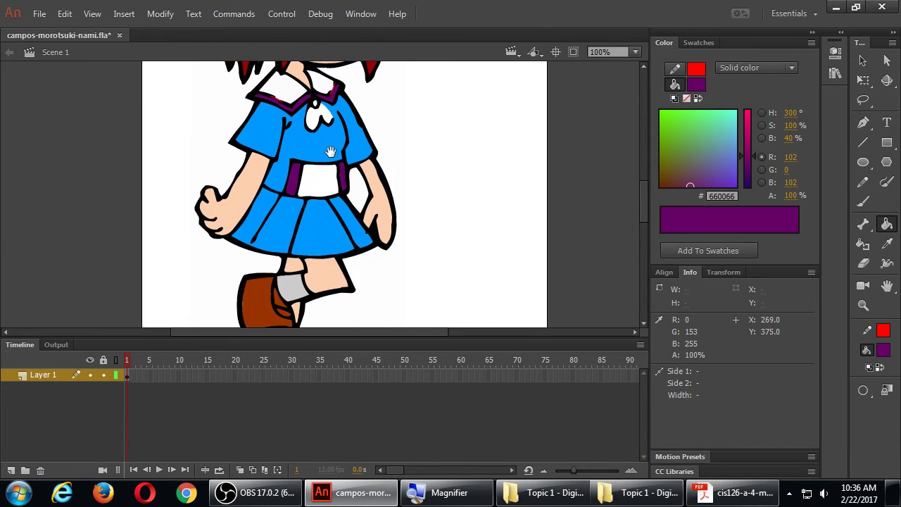
left_click_drag(330, 152, 330, 208)
left_click_drag(332, 157, 329, 211)
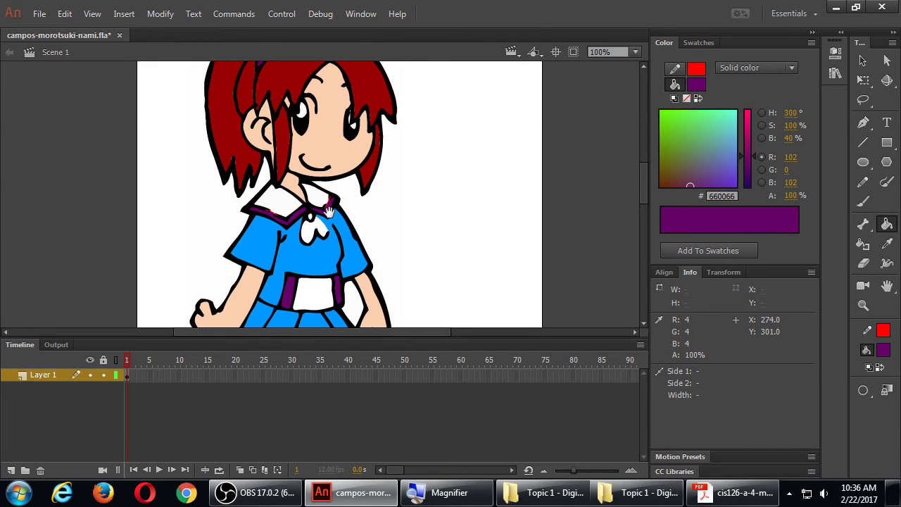
key("ctrl+equal")
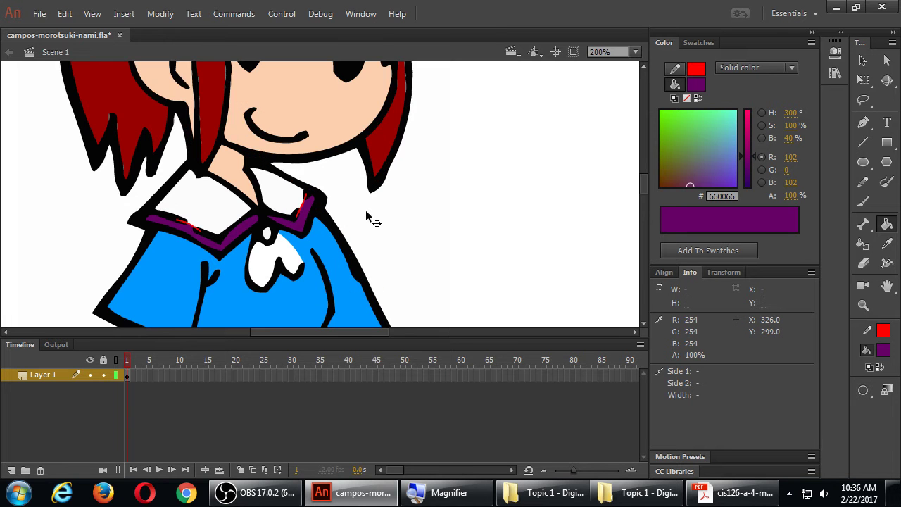
left_click_drag(312, 194, 350, 129)
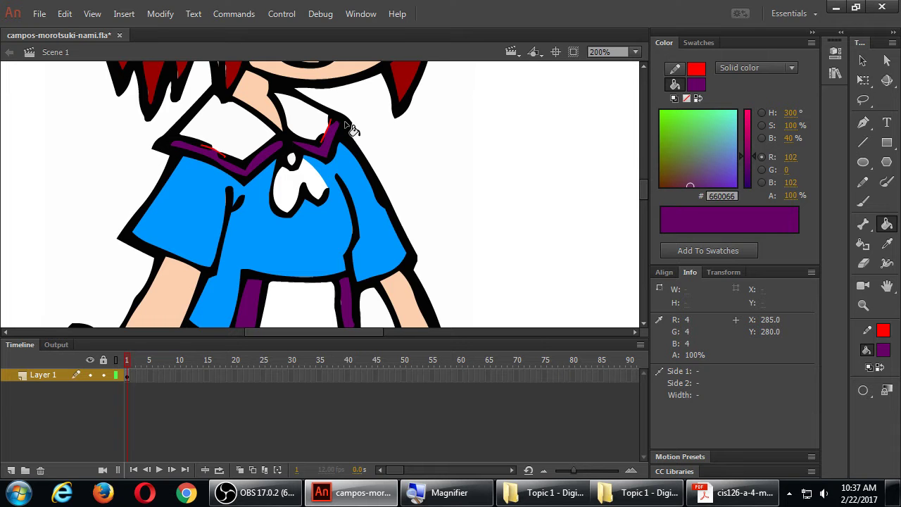
key("y")
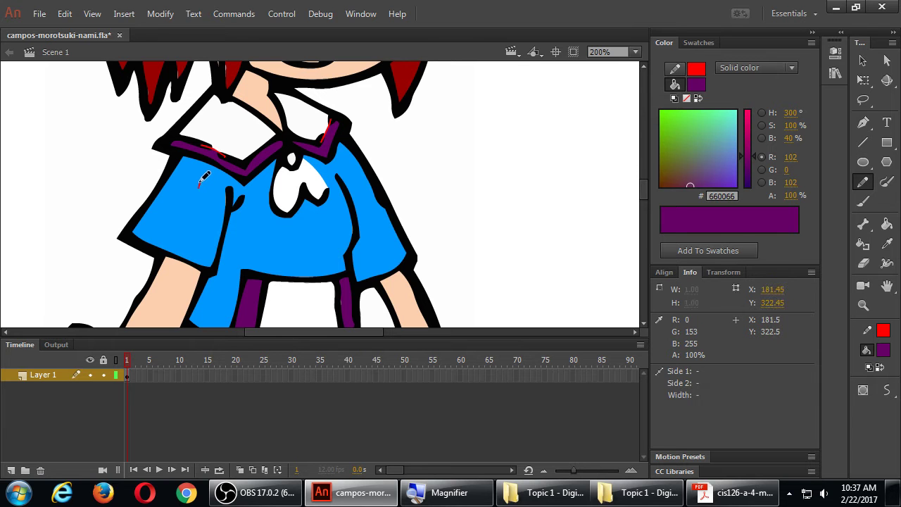
mouse_move(199, 187)
left_mouse_down()
mouse_move(223, 135)
mouse_move(254, 118)
mouse_move(308, 119)
mouse_move(380, 146)
left_mouse_up()
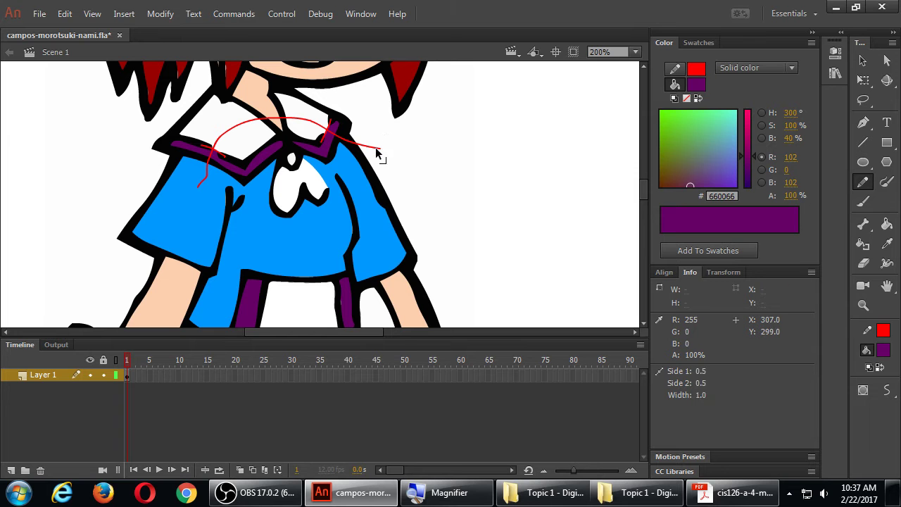
- Select all the connected red lines across the collar, delete them together, and save the file
left_click(382, 150, "ctrl")
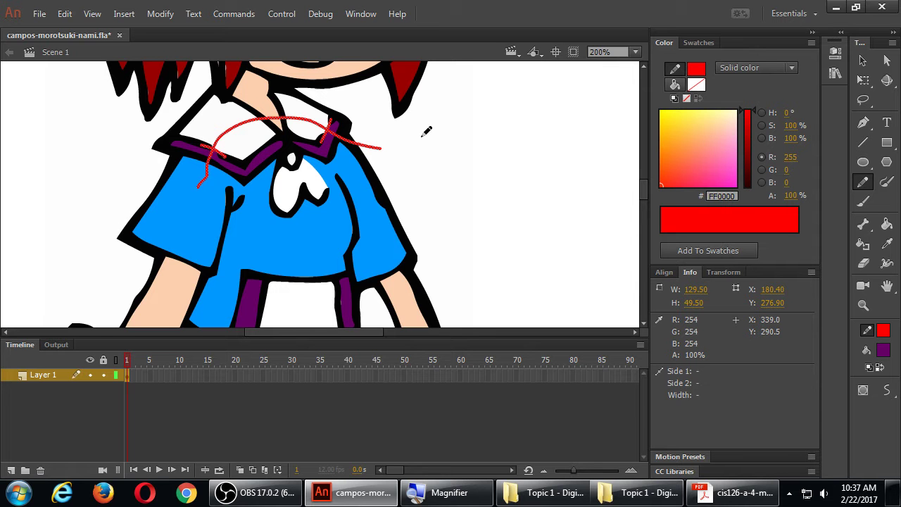
key("Delete")
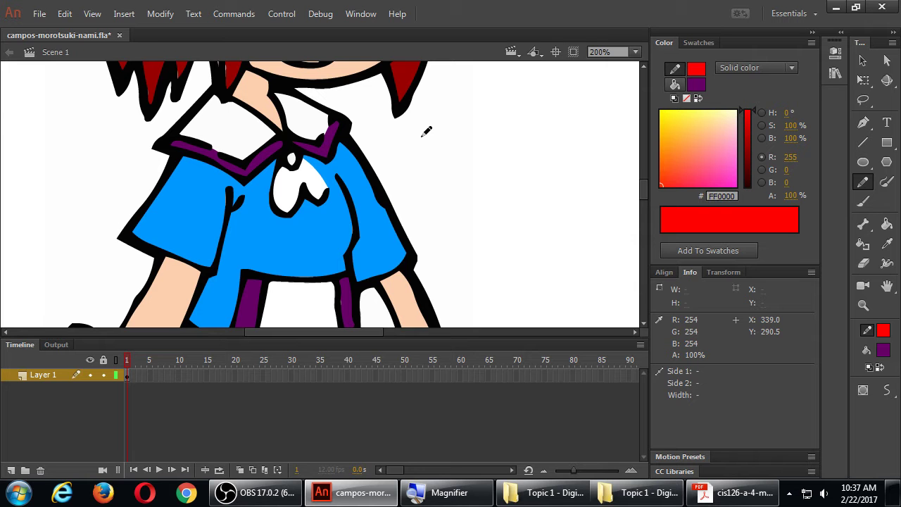
key("ctrl+s")
- Bring the face into view, activate the Oval tool and set its fill color to none
key("h")
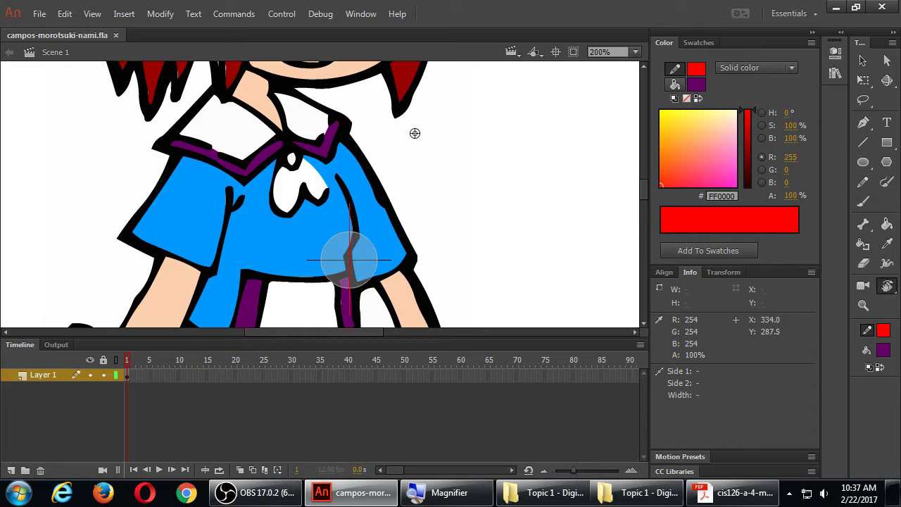
scroll(412, 128, "up", 5)
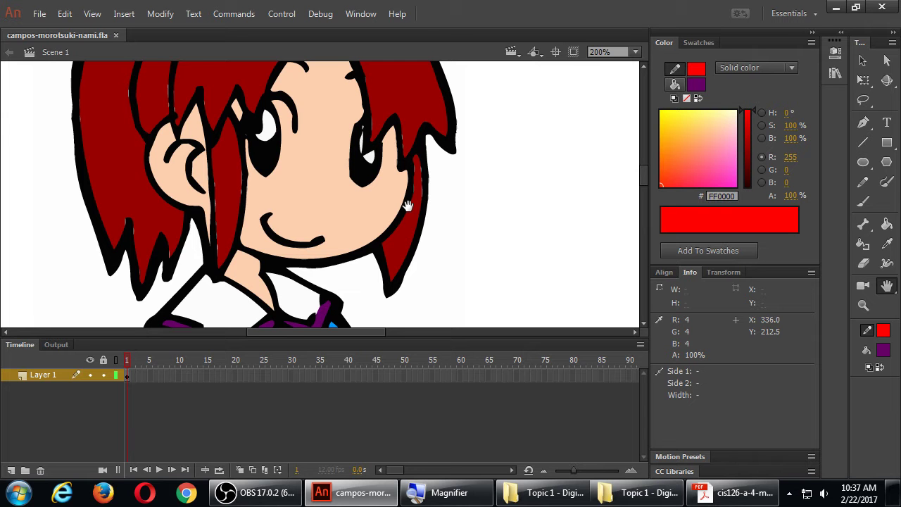
left_click(865, 165)
left_click(696, 85)
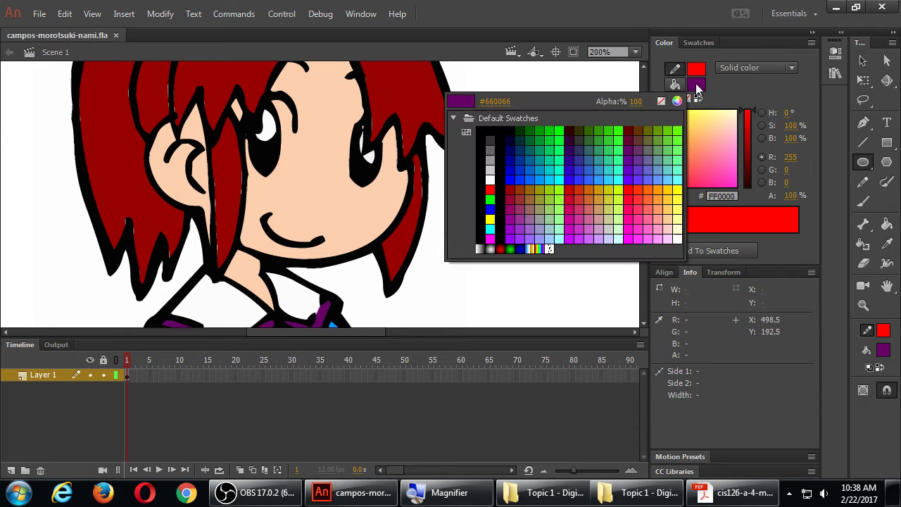
left_click(660, 101)
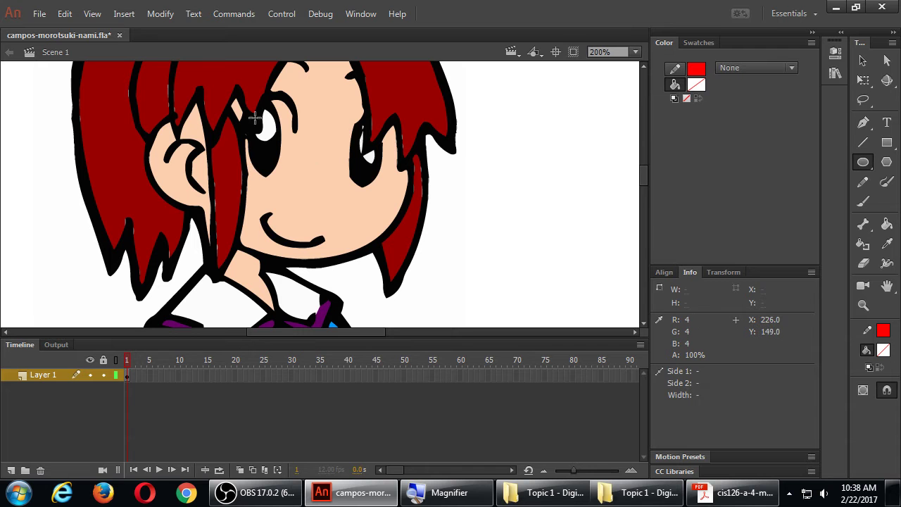
left_click_drag(245, 104, 295, 182)
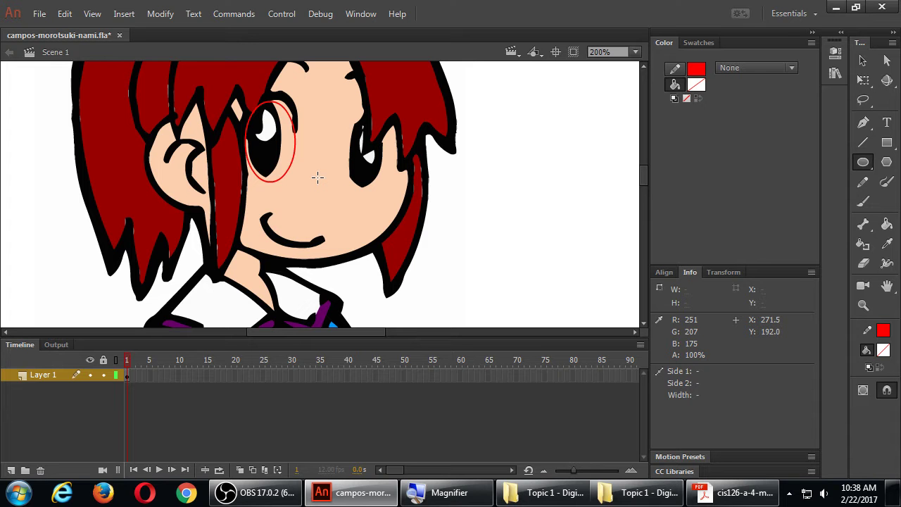
key("ctrl+z")
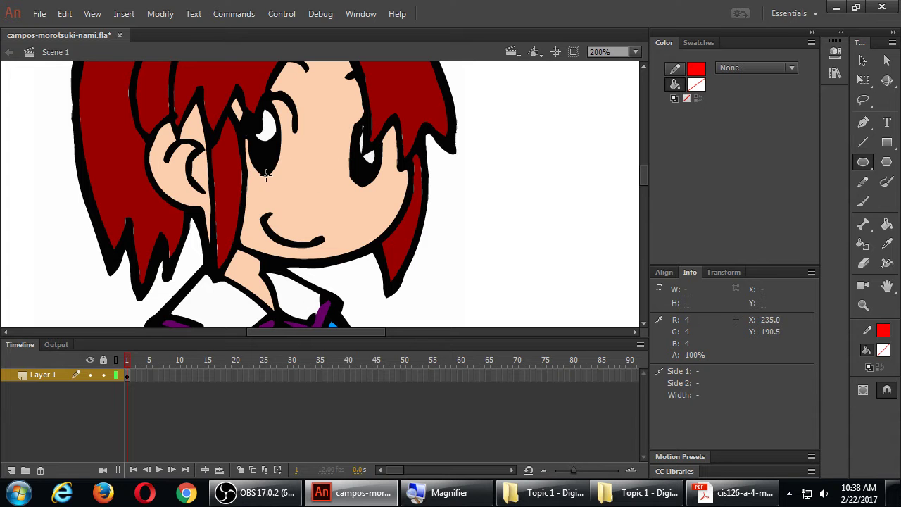
left_click_drag(265, 136, 295, 182)
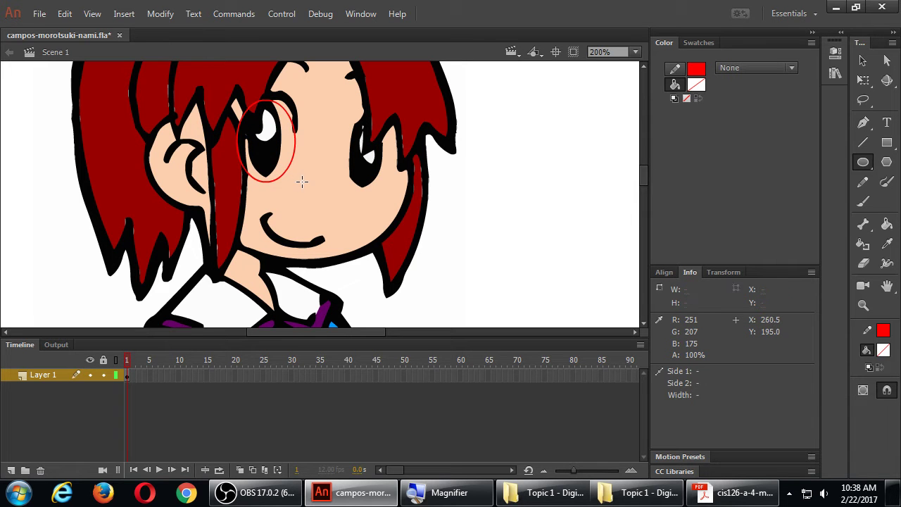
key("ctrl+z")
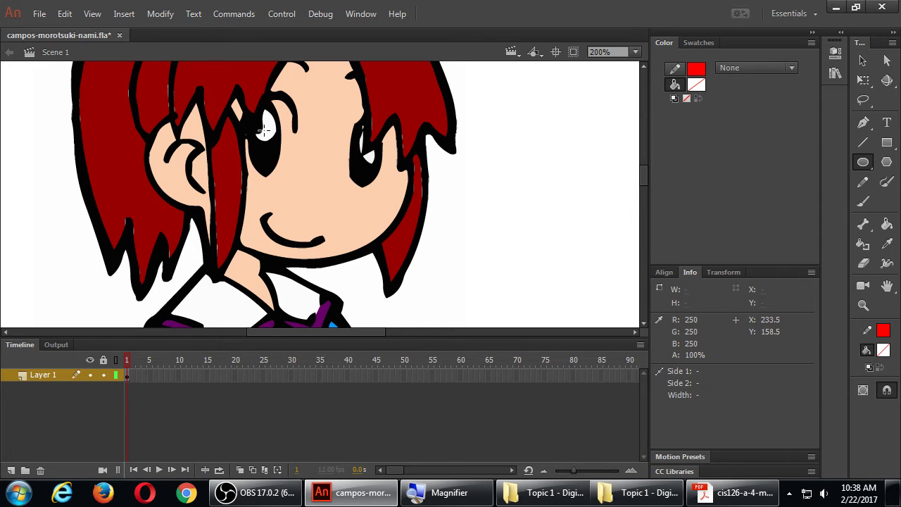
left_click_drag(263, 130, 305, 190)
key("ctrl+z")
- Draw an unfilled red oval about 35.6 by 56.5 px around the eye nearest the ear and shift it slightly upward
left_click_drag(252, 118, 295, 179)
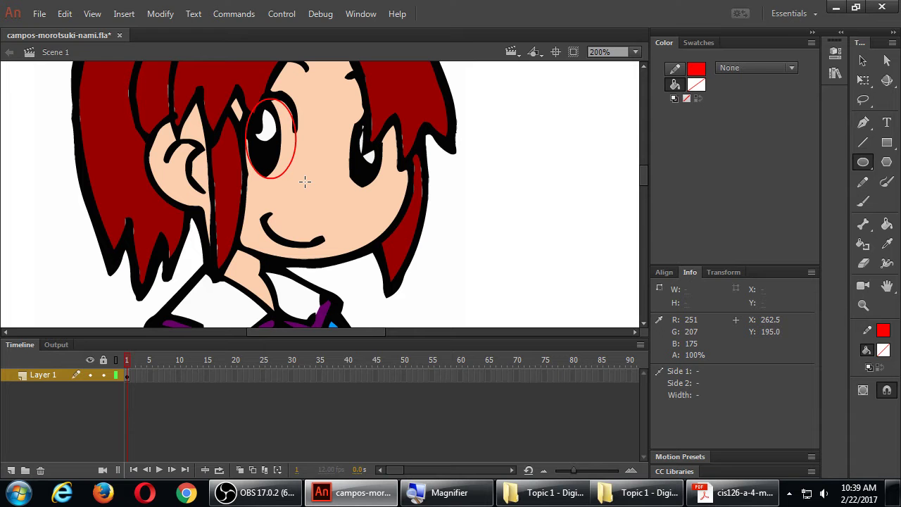
key("v")
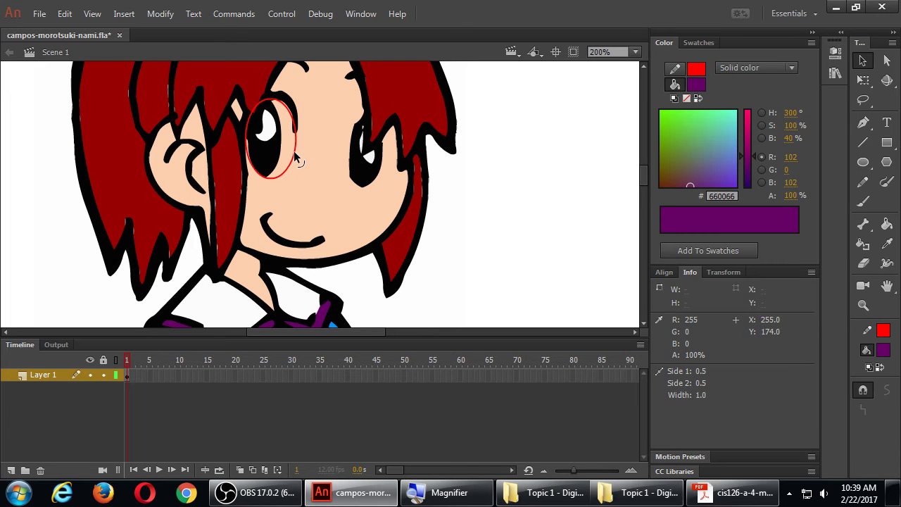
left_click(296, 158)
left_click_drag(302, 165, 293, 147)
- Turn off object snapping and nudge the selected oval down to Y 137.25 so it surrounds the eye
left_click(864, 391)
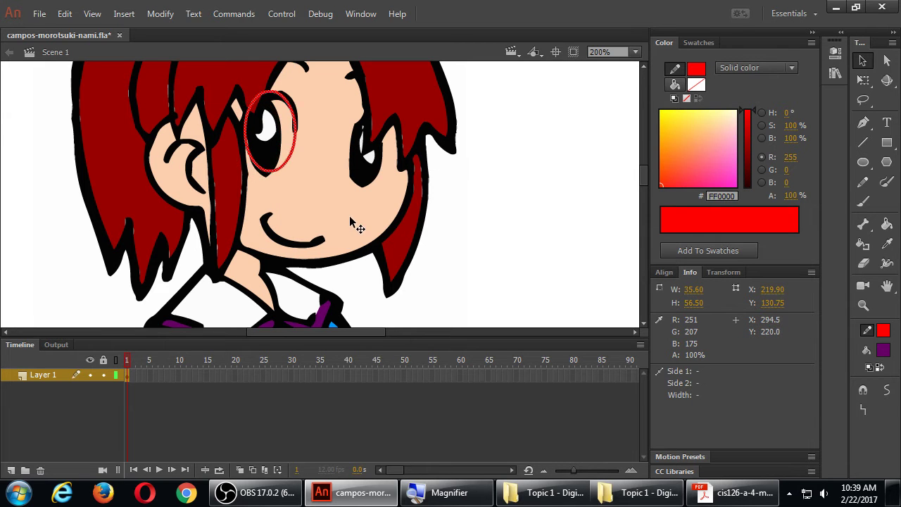
key("Down")
key("Down")
key("Down")
key("Down")
key("Down")
key("Down")
key("Down")
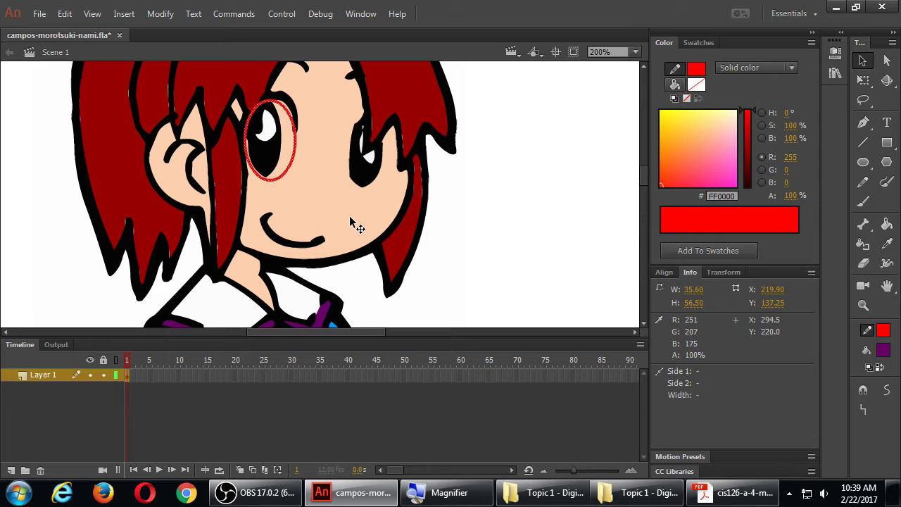
- Nudge the selected red oval to X 218.90, Y 136.25 and rotate it slightly clockwise to follow the tilt of the eye
key("Left")
key("Left")
key("Up")
key("Up")
key("Left")
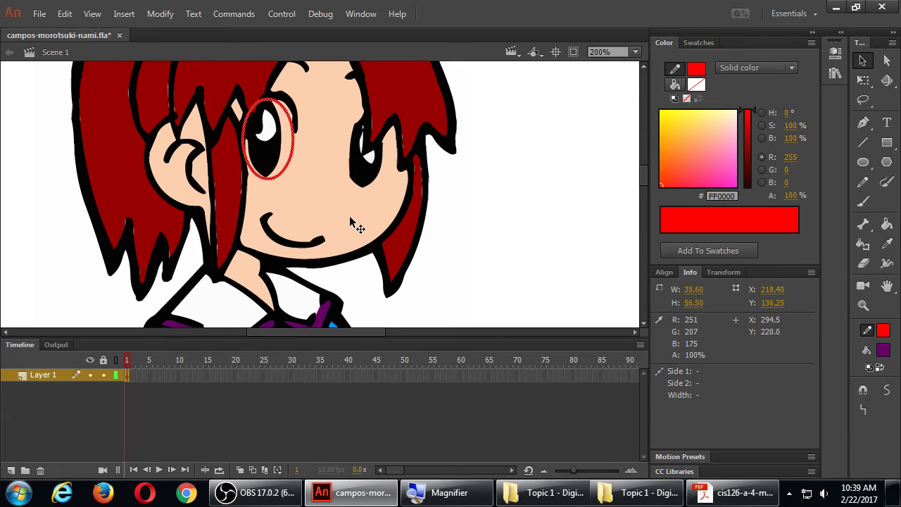
key("Right")
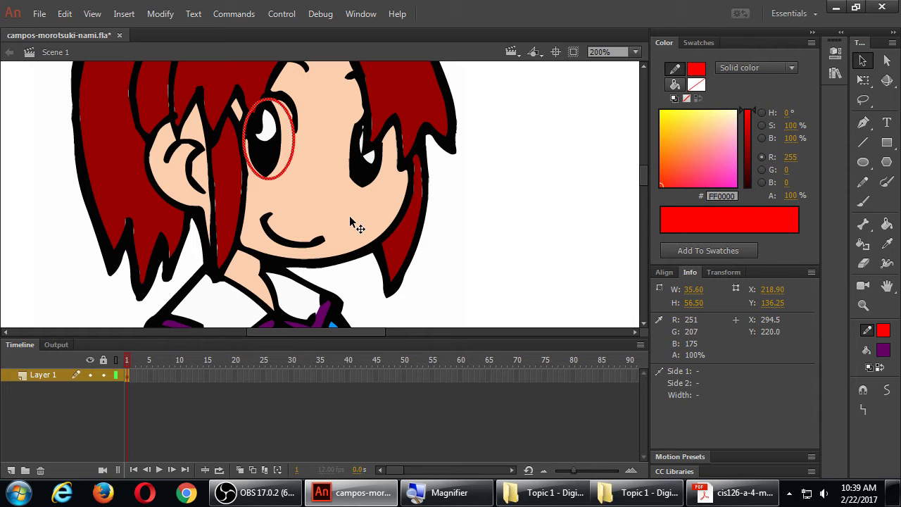
key("q")
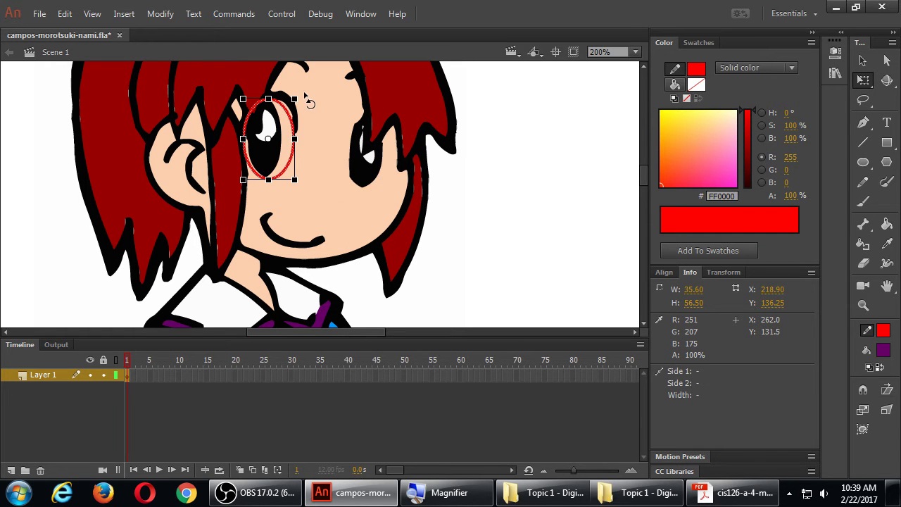
left_click_drag(312, 101, 320, 100)
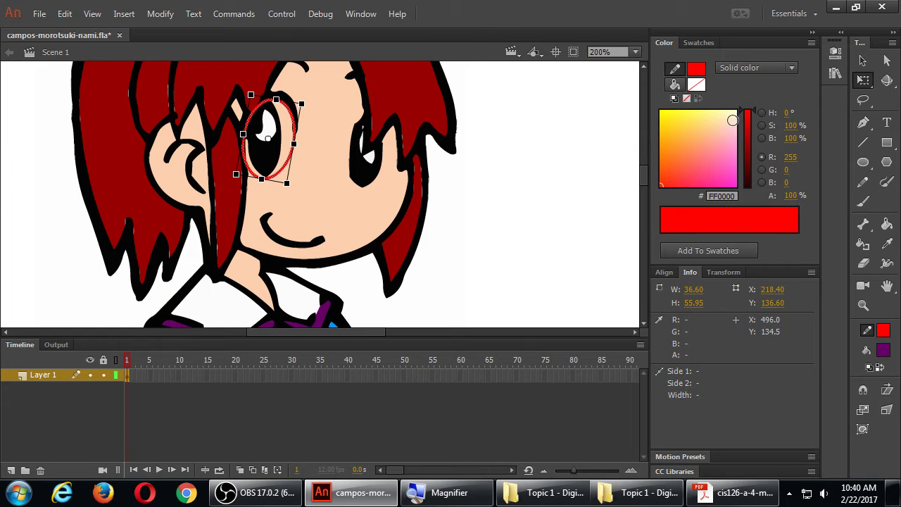
- Fill the skin-colored area inside the oval of the eye nearest the ear with white using the Paint Bucket
left_click(886, 225)
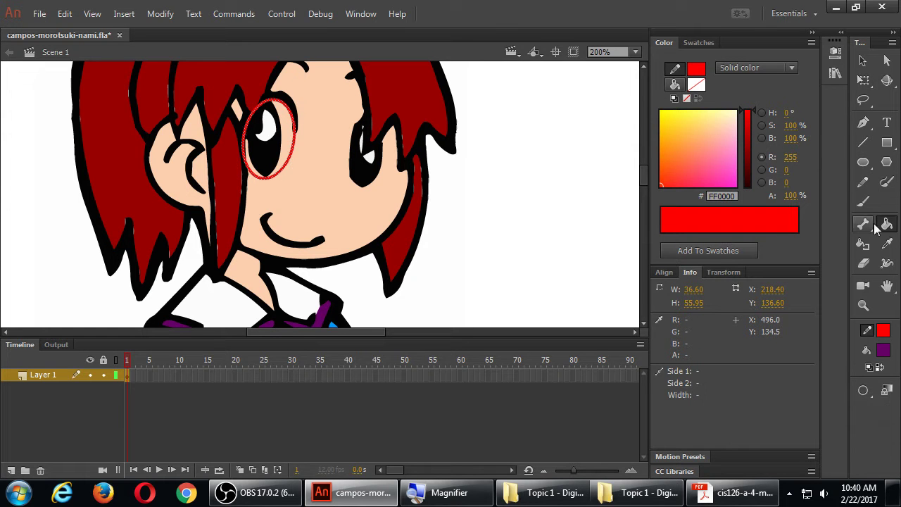
left_click(696, 84)
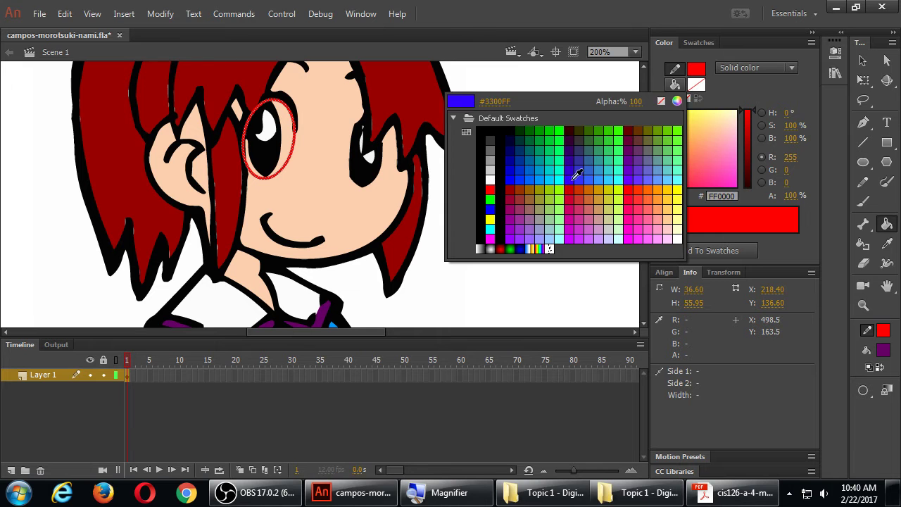
left_click(490, 179)
left_click(290, 132)
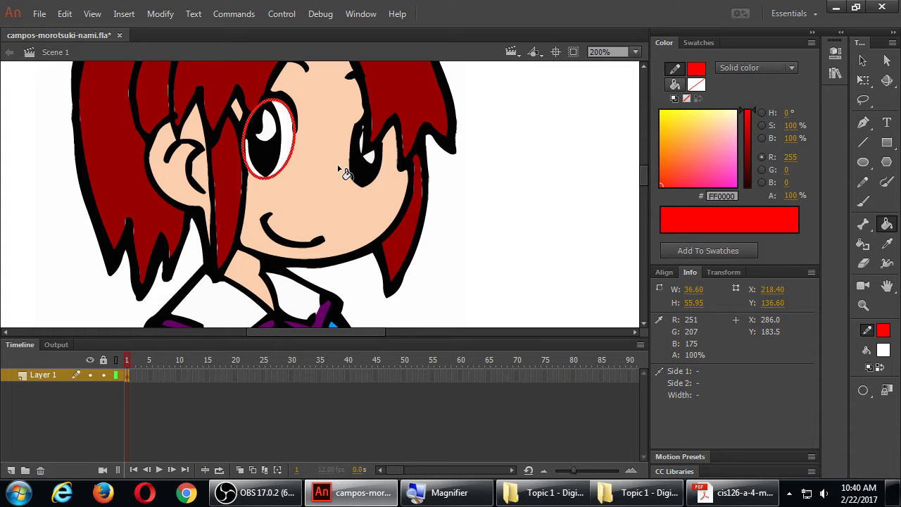
- Move the red oval onto the other eye, nudge it up slightly, and fill the eye area inside it with white
key("v")
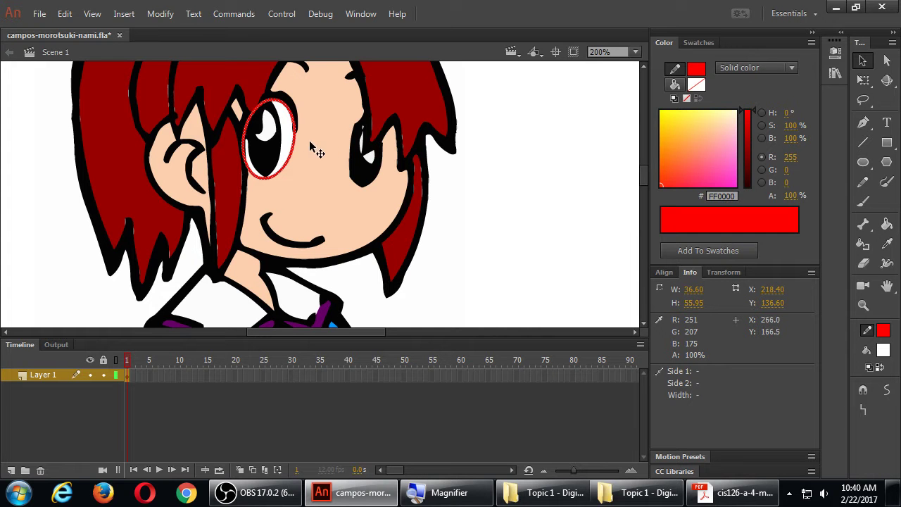
left_click_drag(294, 143, 404, 162)
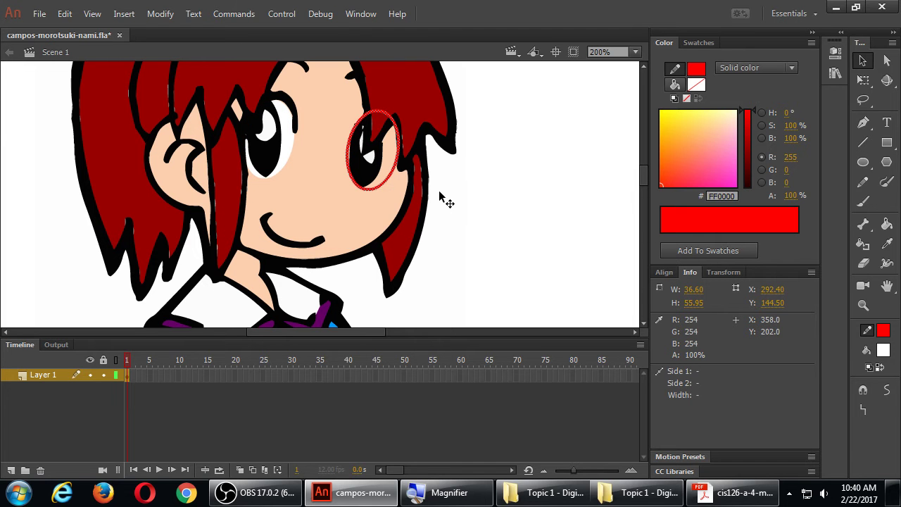
key("Up")
left_click(468, 189)
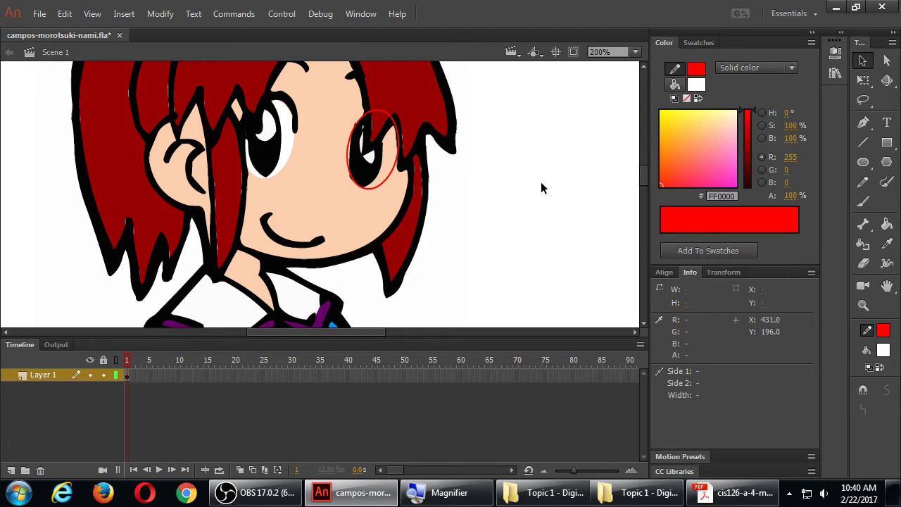
key("k")
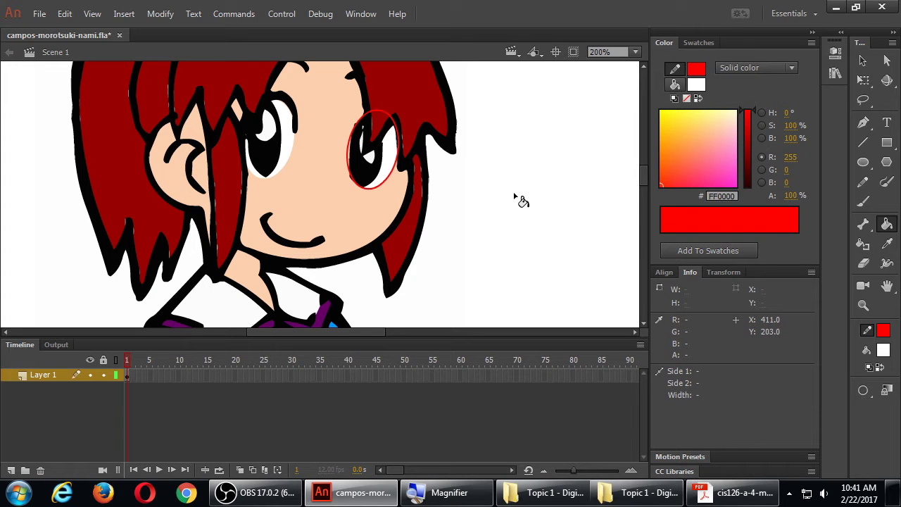
- Delete the red oval outline around the second eye and save the file
key("v")
left_click(387, 181)
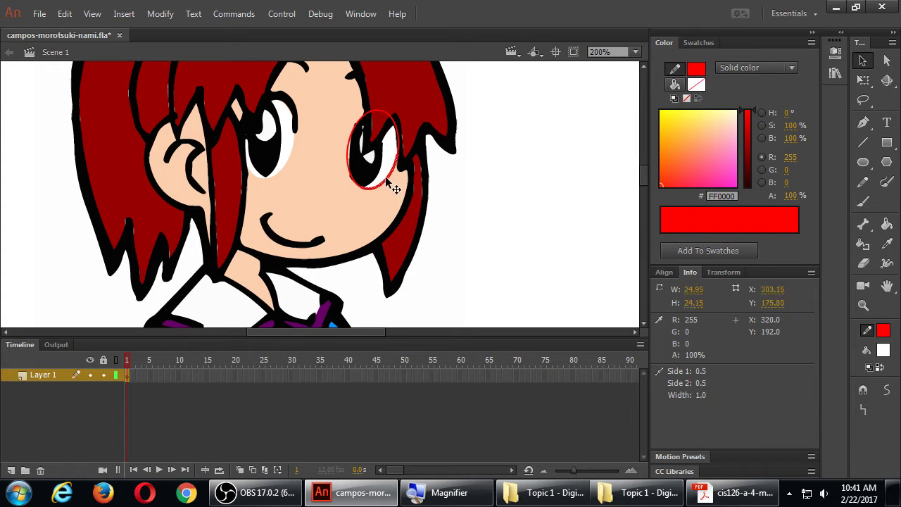
key("Delete")
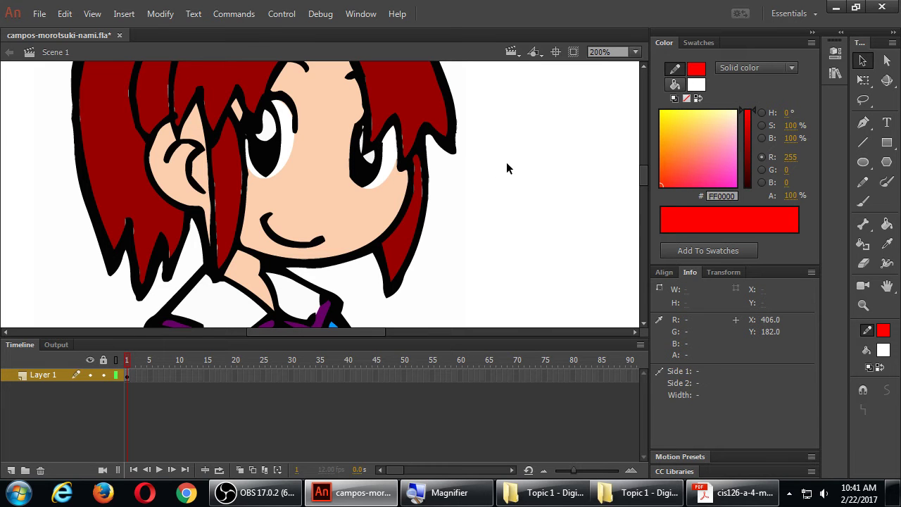
key("ctrl+1")
key("ctrl+s")
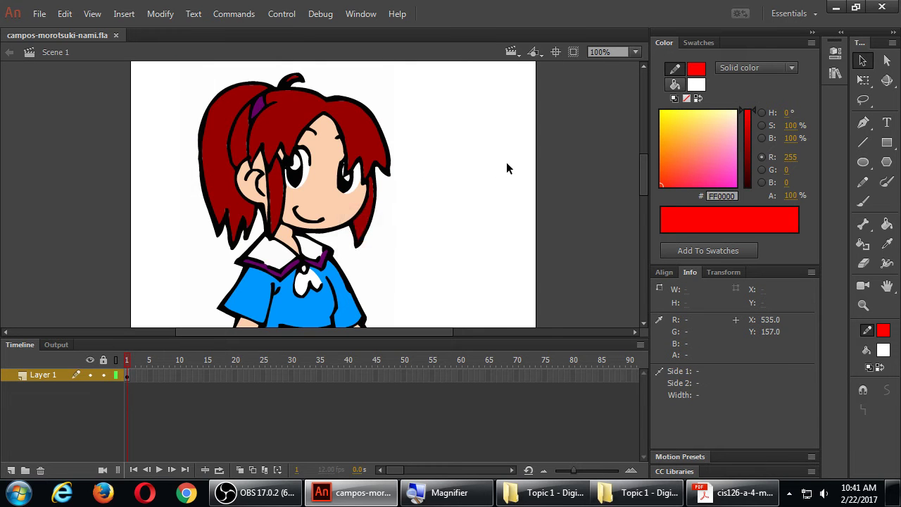
- Examine the whole colored character with the panels hidden, then at 100% magnification
key("ctrl+minus")
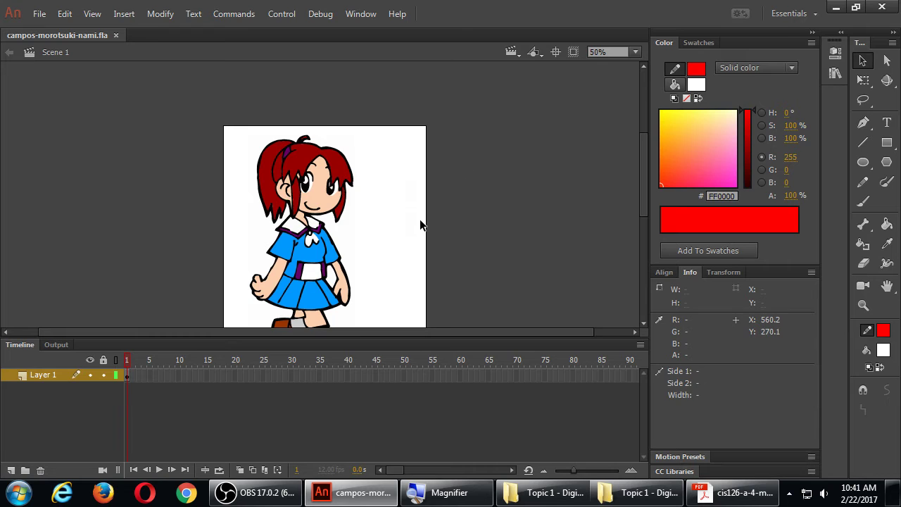
key("F4")
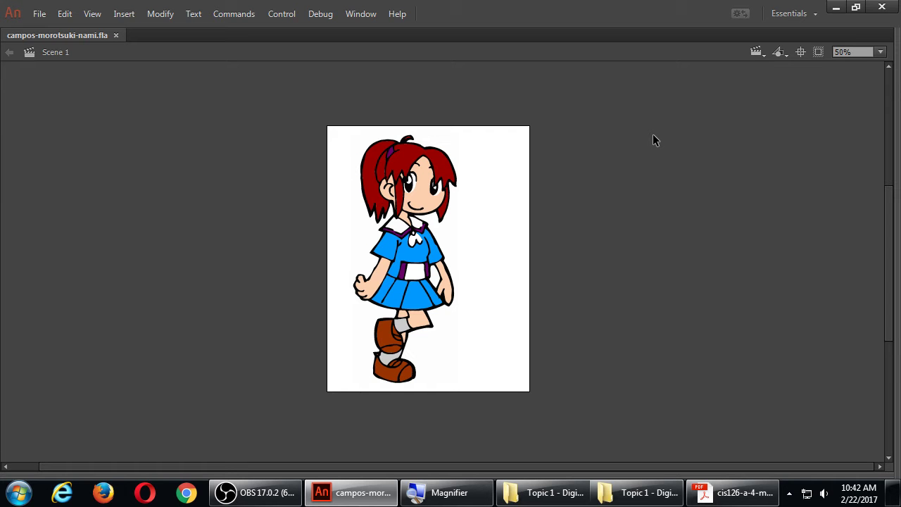
key("ctrl+1")
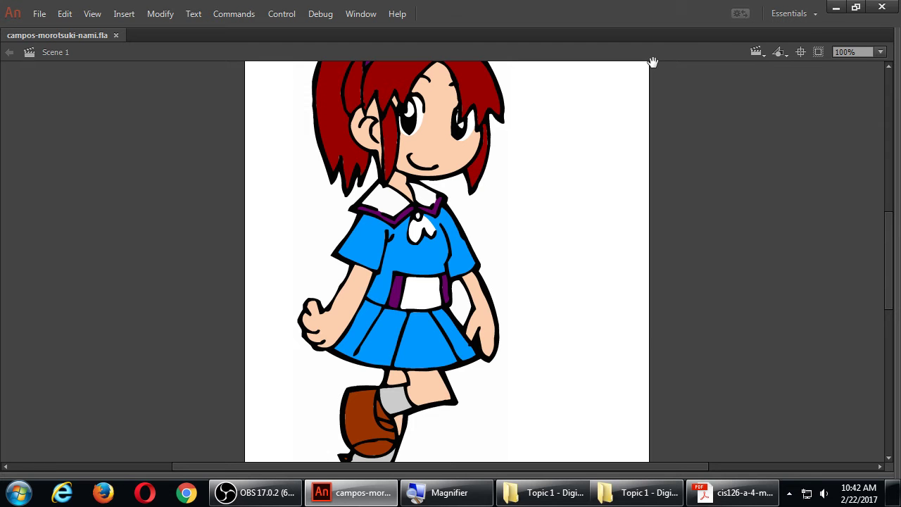
key("F4")
key("shift+h")
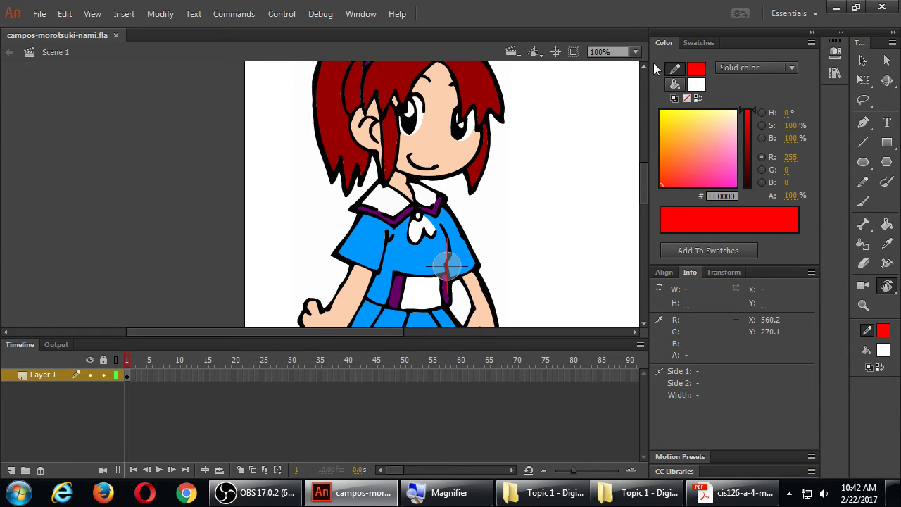
- Collapse the timeline and draw red Pencil shadow boundary lines down the ear and up to the hair tip beside it
key("h")
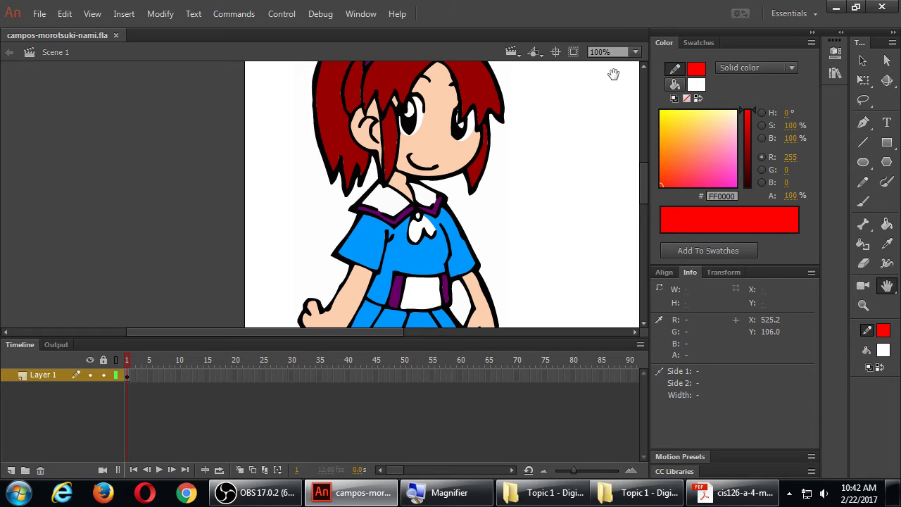
left_click_drag(559, 112, 565, 151)
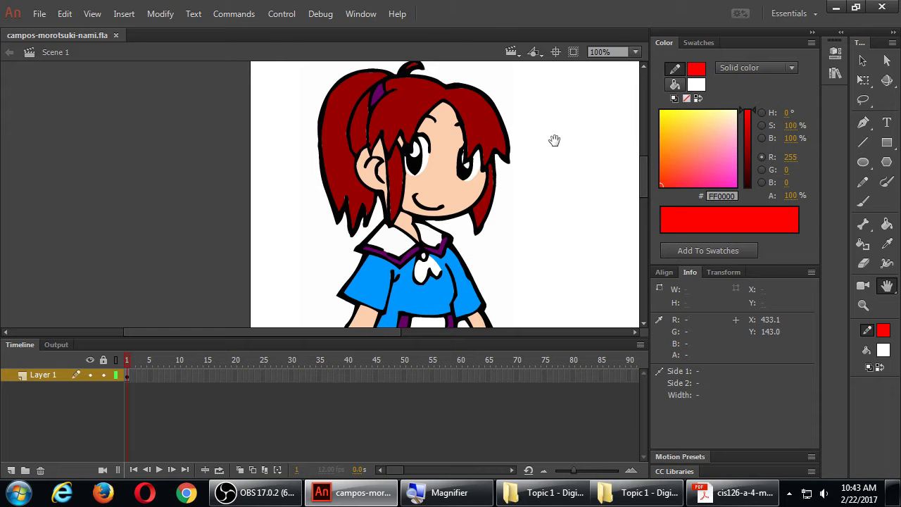
key("ctrl+equal")
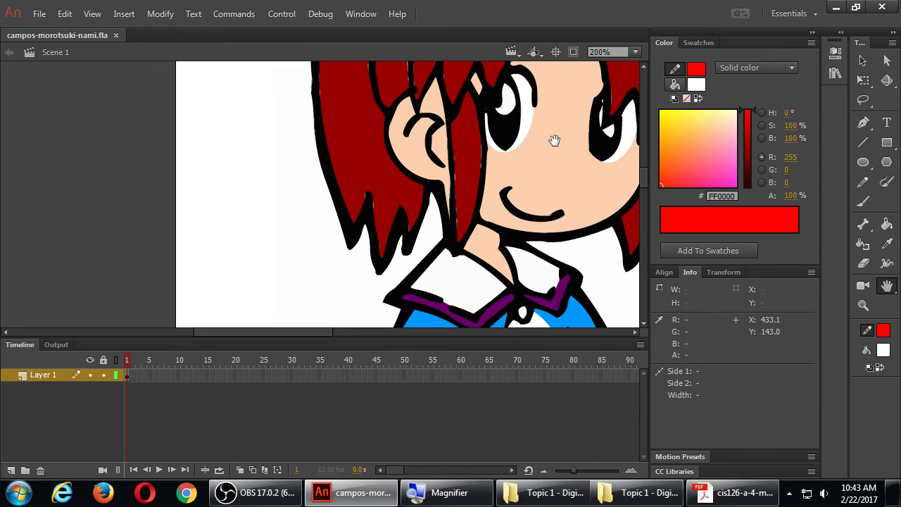
left_click_drag(554, 141, 434, 195)
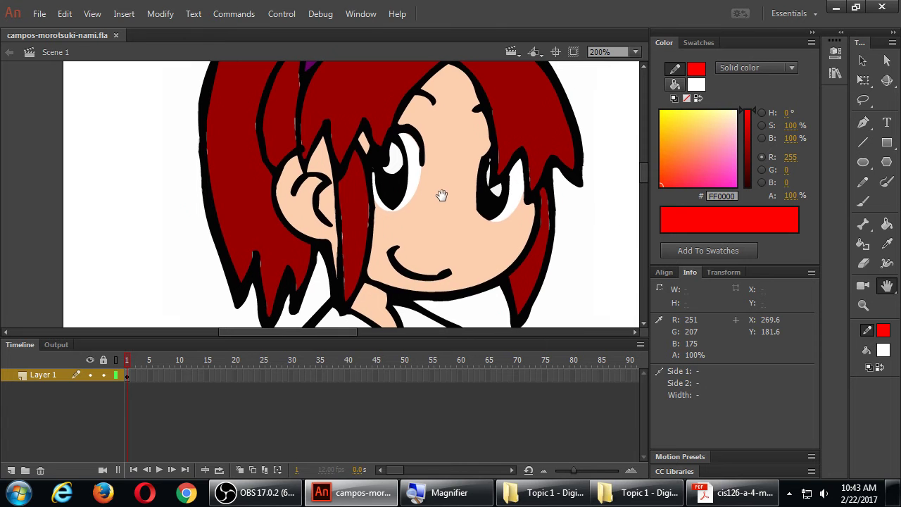
double_click(20, 345)
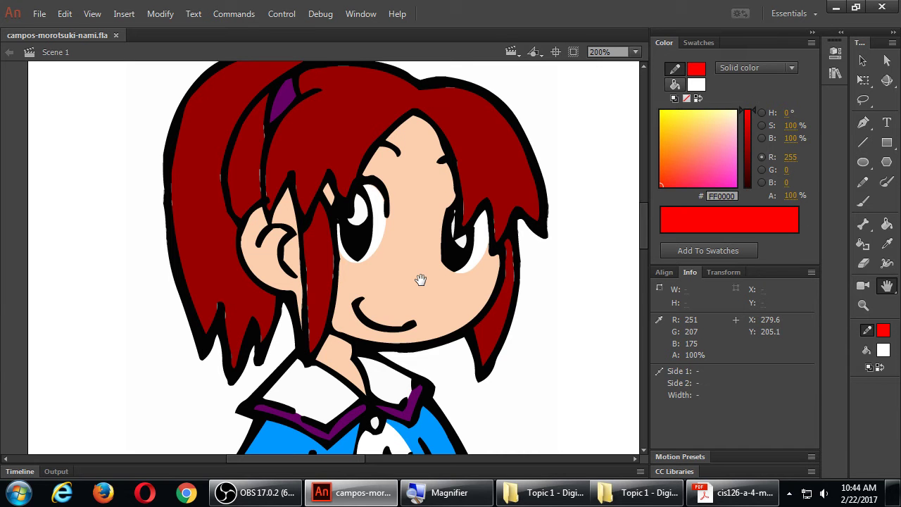
key("b")
key("y")
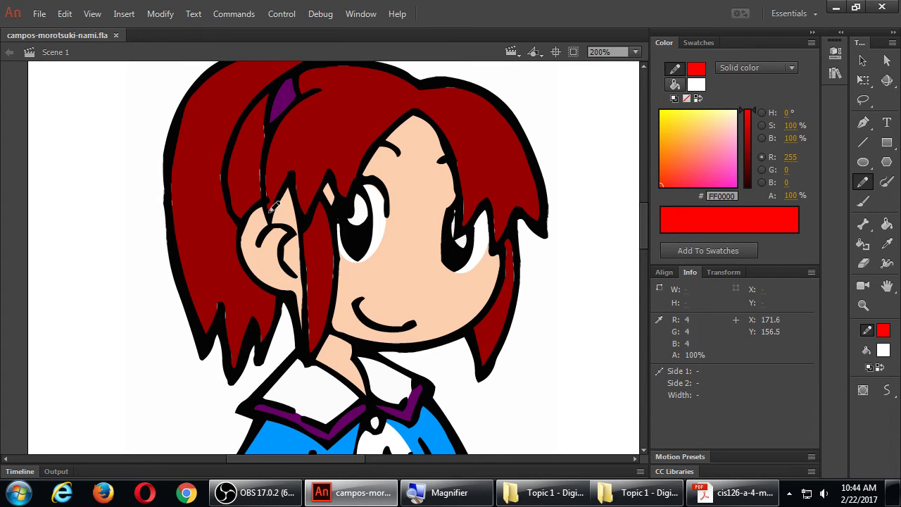
mouse_move(270, 199)
left_mouse_down()
mouse_move(256, 246)
mouse_move(288, 326)
left_mouse_up()
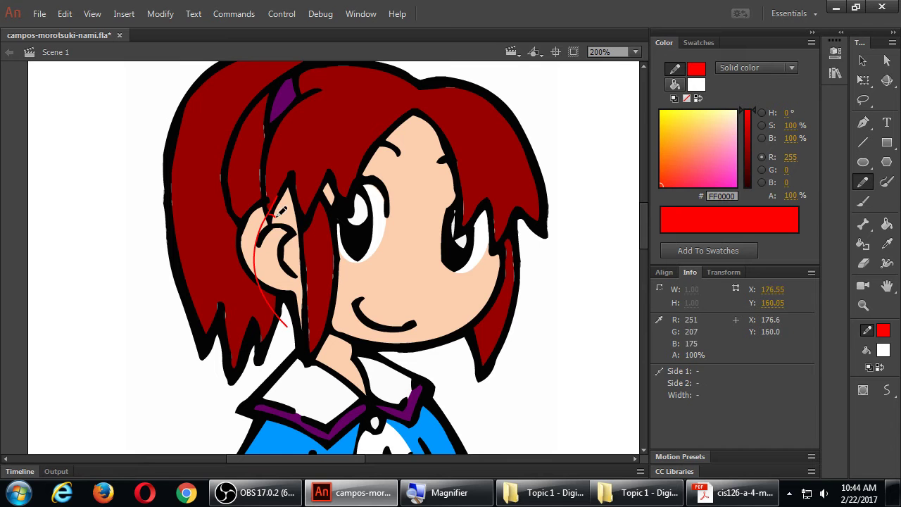
left_click_drag(281, 224, 298, 185)
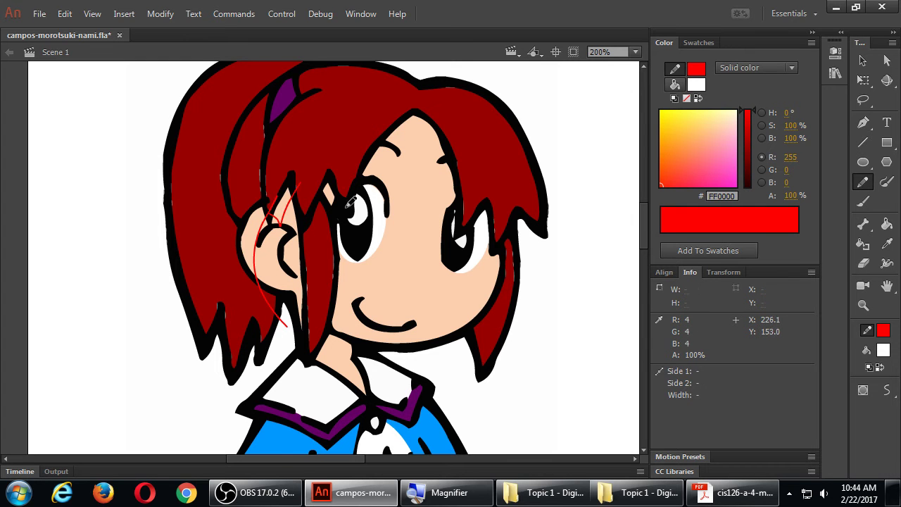
- Draw red Pencil shadow boundaries from the near eye to the chin, across the forehead, and down the far cheek from the hair
mouse_move(350, 216)
left_mouse_down()
mouse_move(347, 295)
mouse_move(320, 346)
left_mouse_up()
mouse_move(360, 191)
left_mouse_down()
mouse_move(382, 153)
mouse_move(440, 114)
left_mouse_up()
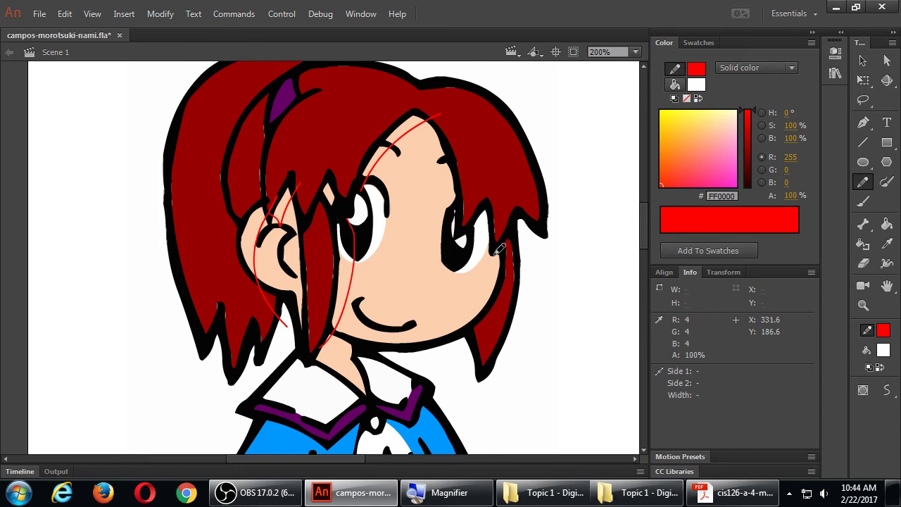
mouse_move(492, 251)
left_mouse_down()
mouse_move(493, 268)
mouse_move(447, 351)
left_mouse_up()
left_click(485, 283)
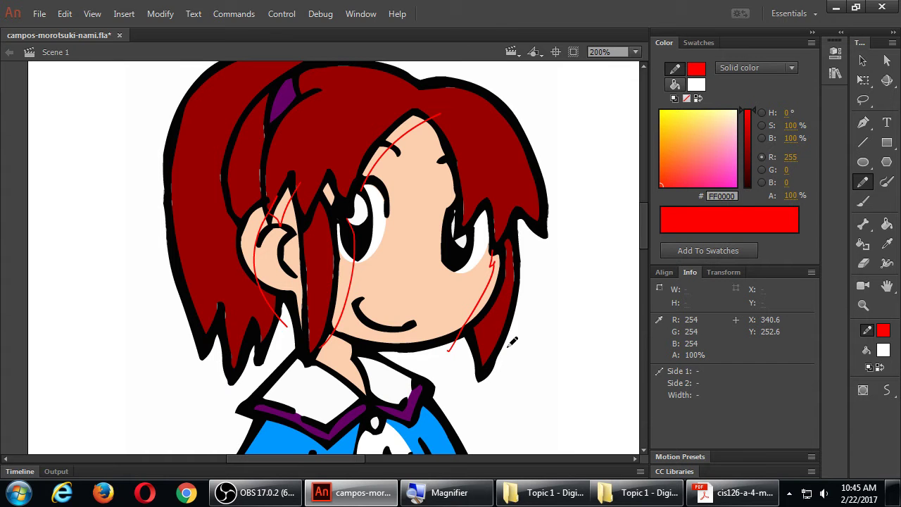
- Draw a small red triangular nose shadow outline above the mouth and bend its edges into curves
left_click(407, 268)
mouse_move(406, 269)
left_mouse_down()
mouse_move(389, 283)
mouse_move(419, 282)
mouse_move(406, 259)
mouse_move(413, 285)
left_mouse_up()
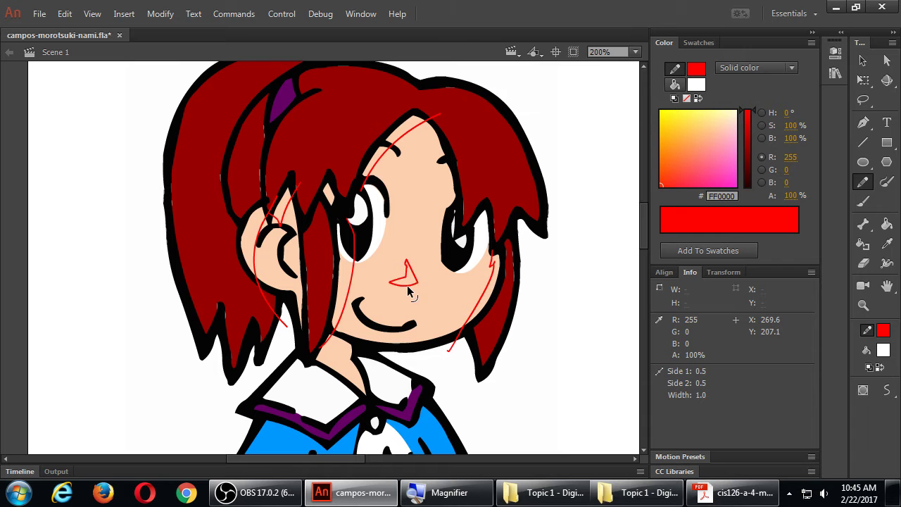
left_click_drag(403, 281, 403, 286)
left_click(447, 492)
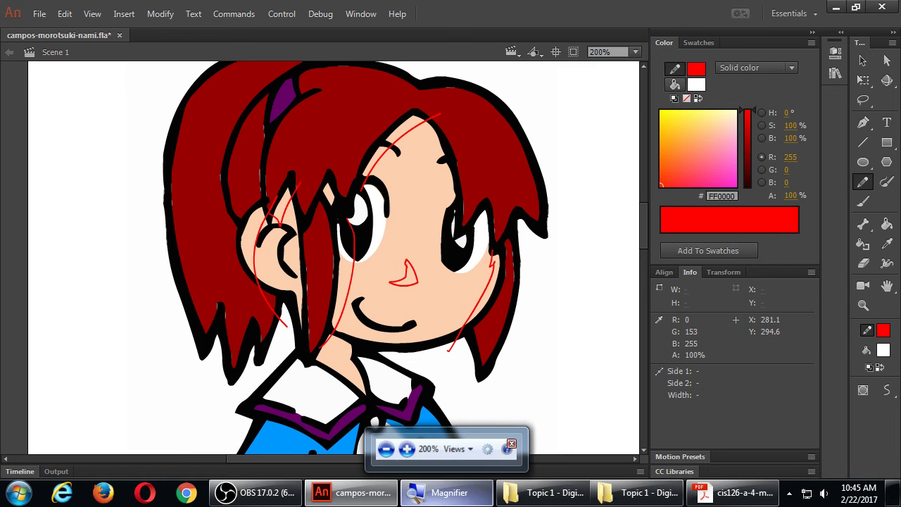
left_click(528, 369)
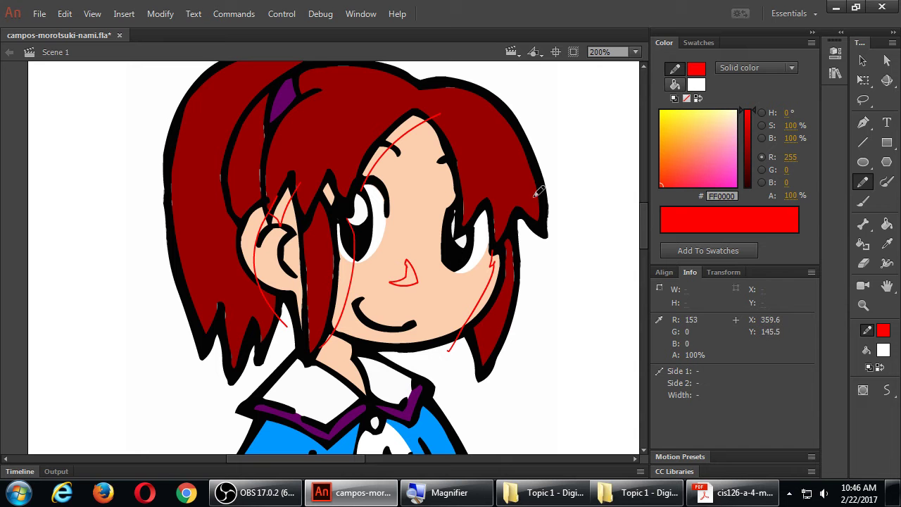
- Sample the face's skin color as the Paint Bucket fill and lower its brightness to 78% for a C6A38A shadow tone
left_click(887, 223)
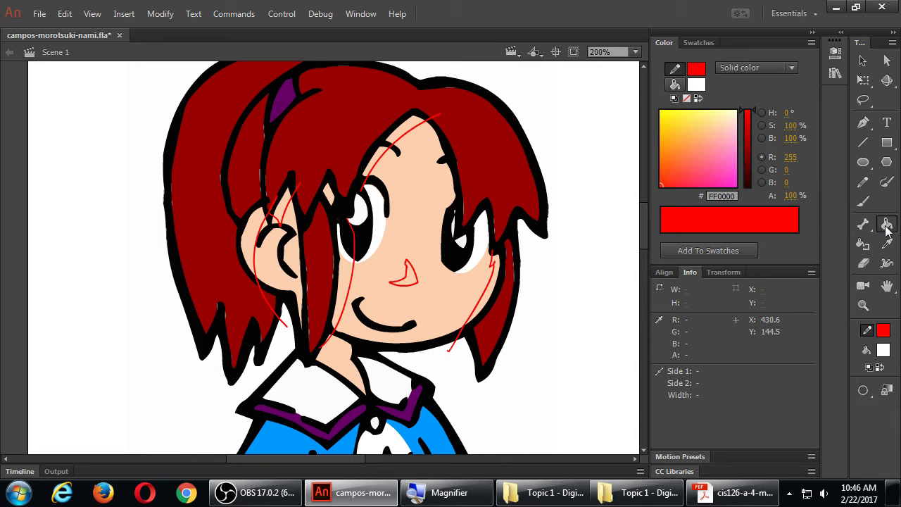
left_click(695, 84)
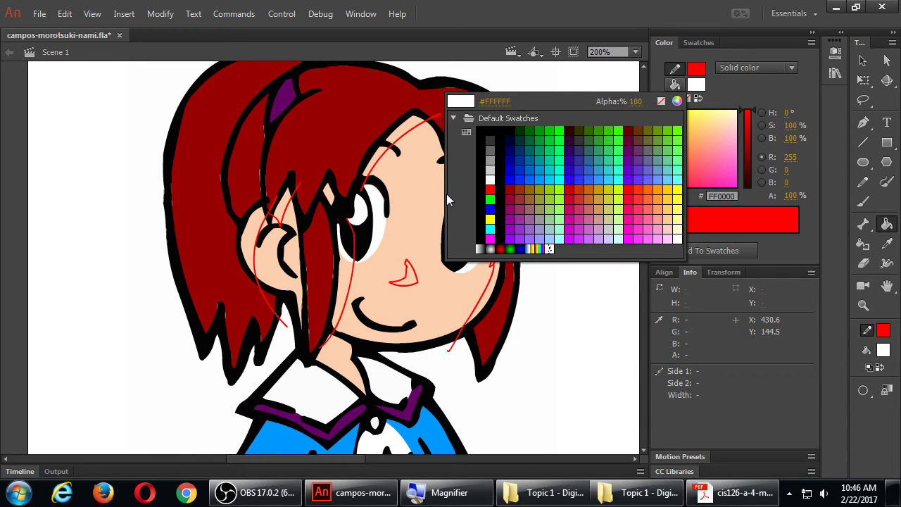
left_click(432, 202)
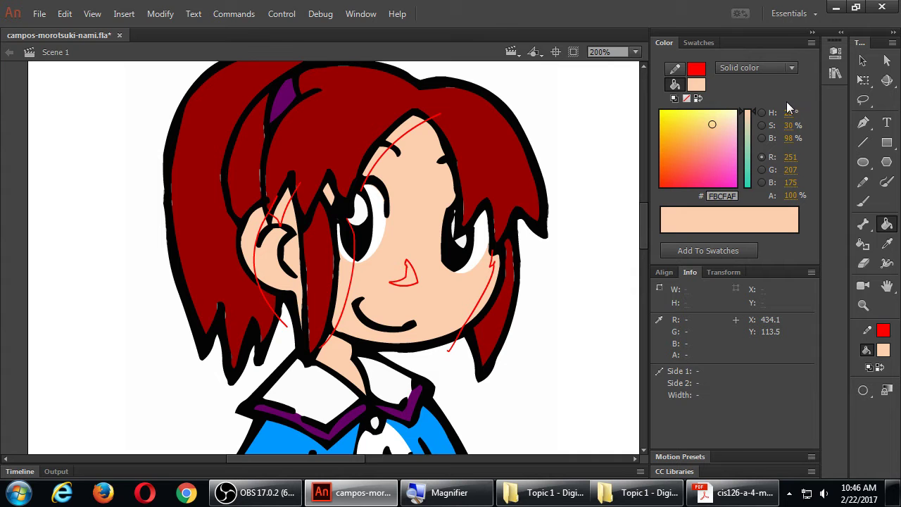
left_click(762, 125)
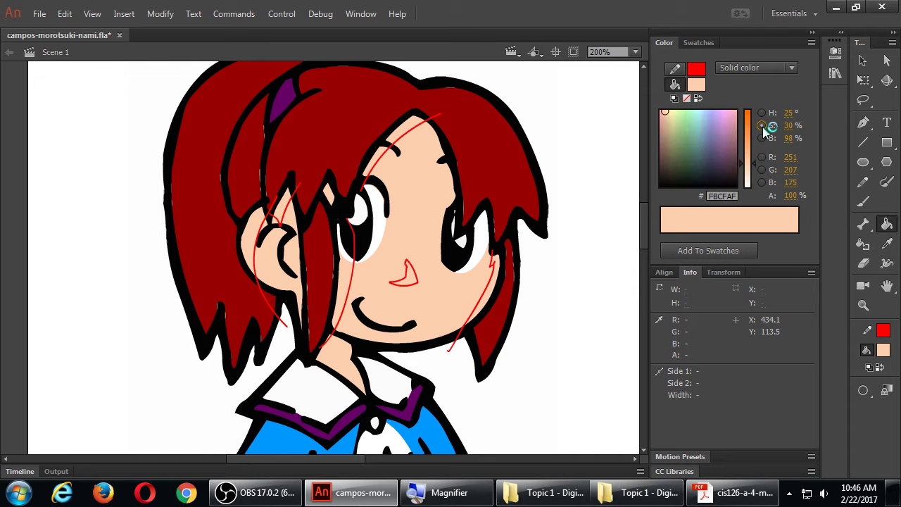
left_click(762, 138)
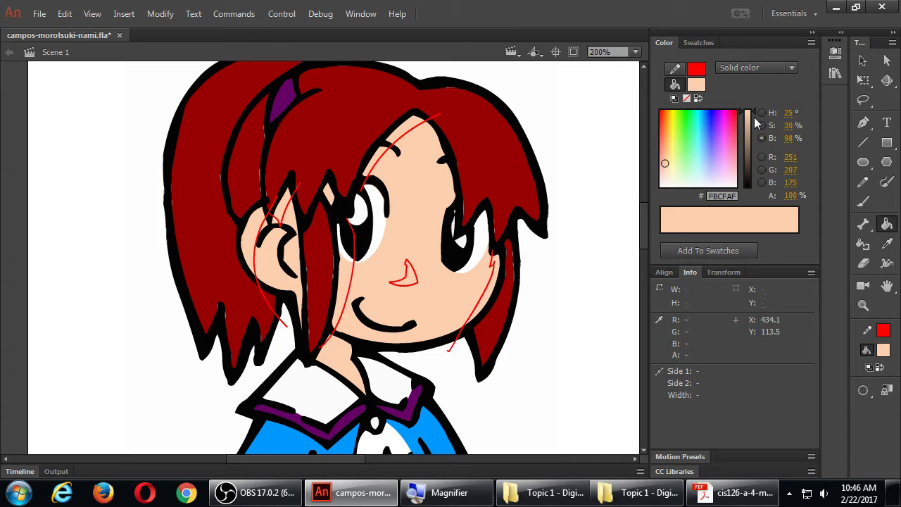
left_click_drag(754, 110, 753, 127)
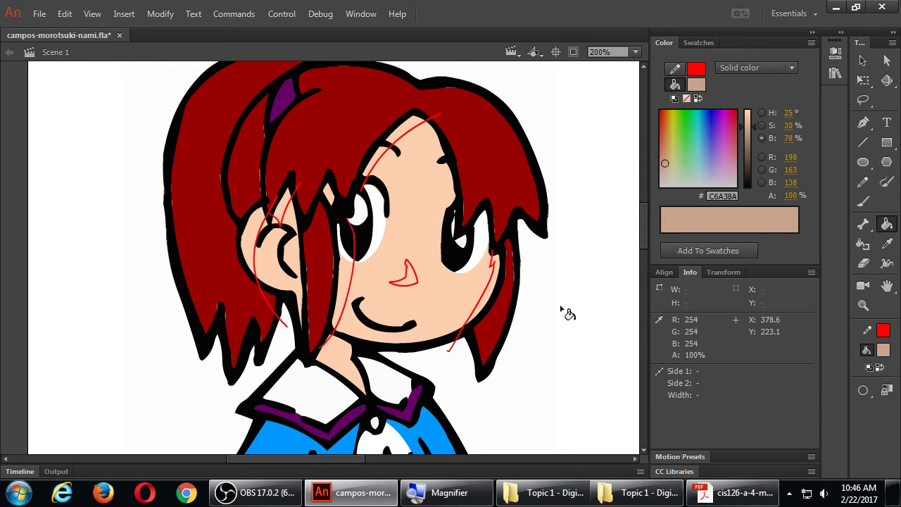
- Fill the outlined shadow areas on both cheeks, the forehead, the skin beside the ear and the nose with C6A38A
left_click(492, 301)
left_click(345, 283)
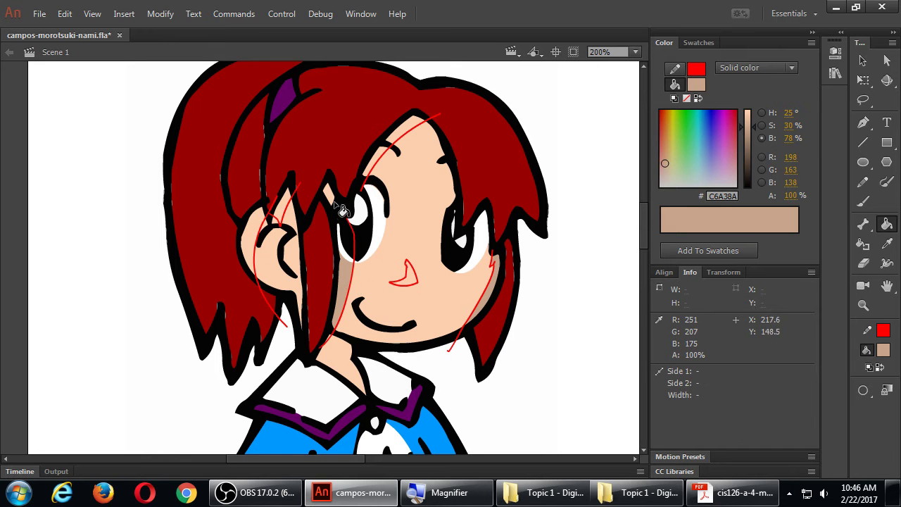
left_click(377, 157)
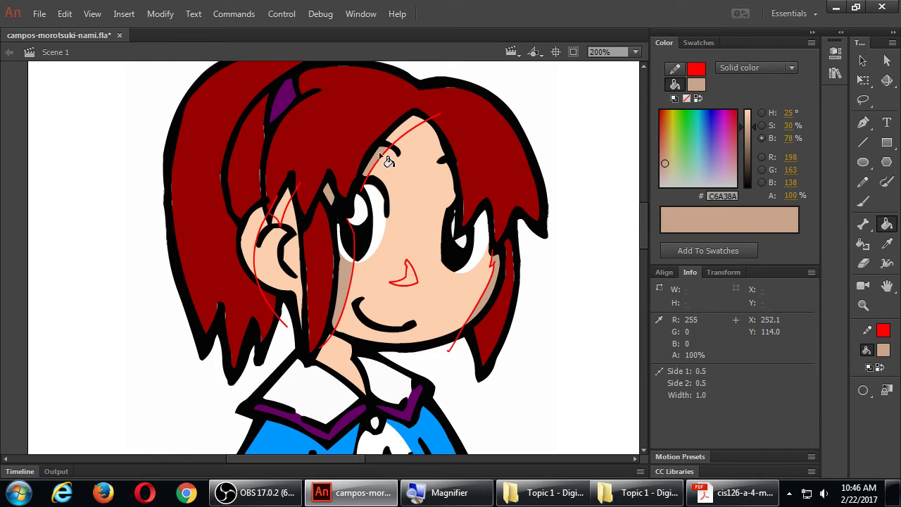
left_click(408, 129)
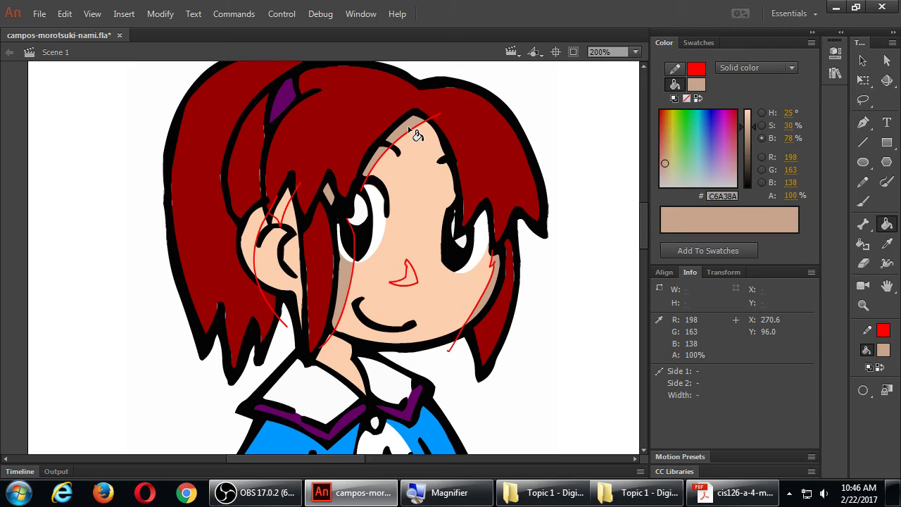
left_click(290, 212)
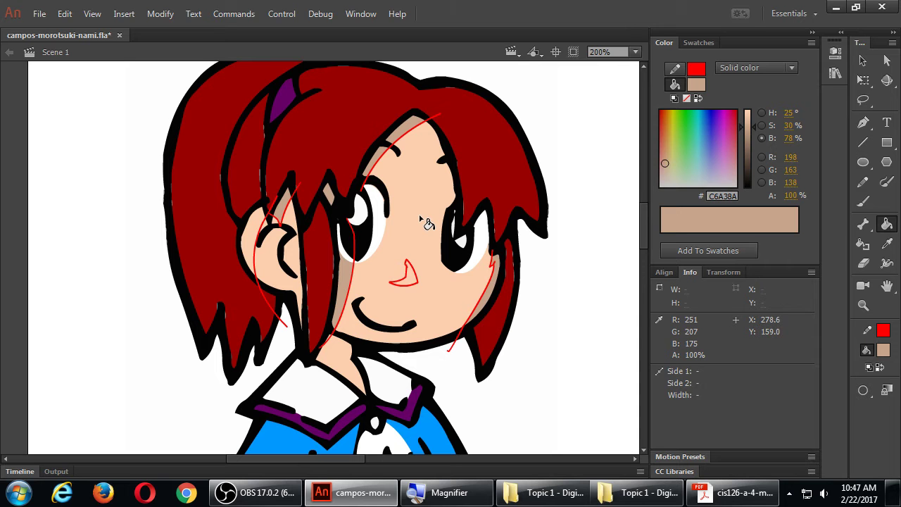
left_click(407, 274)
- Set the fill to brightness 97% and saturation 17%, and fill the ear's outer edge with this F7DFCE highlight
left_click(753, 114)
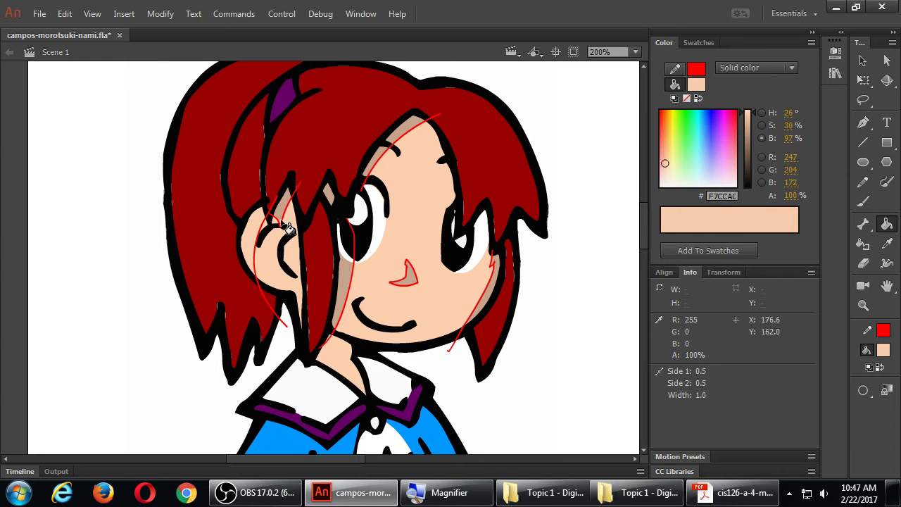
left_click(762, 125)
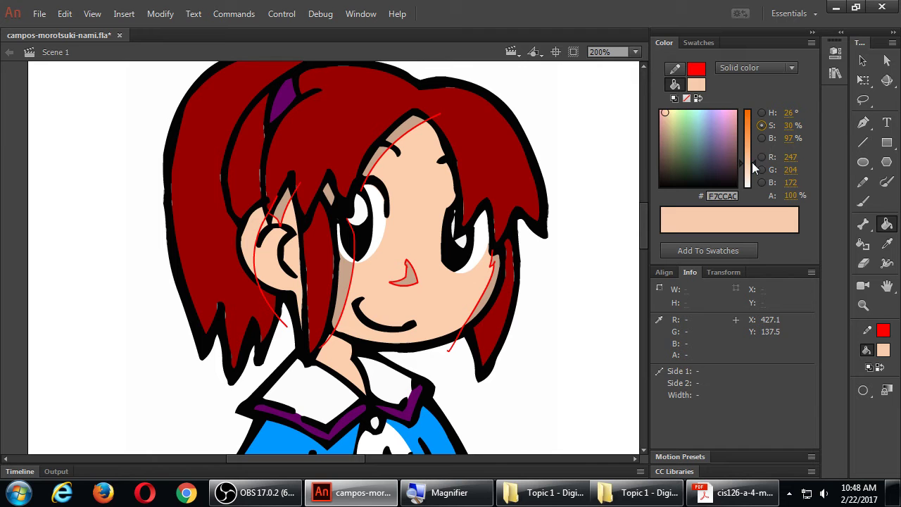
left_click_drag(753, 163, 752, 179)
left_click(259, 237)
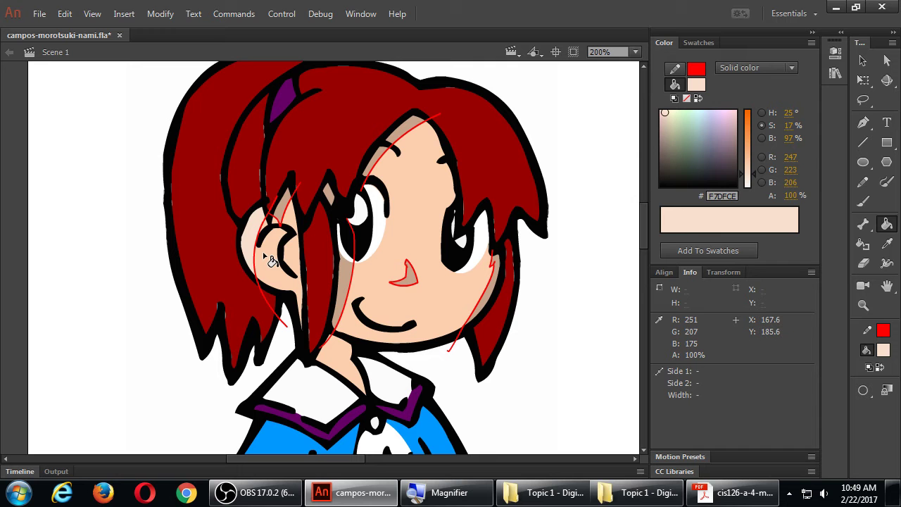
key("b")
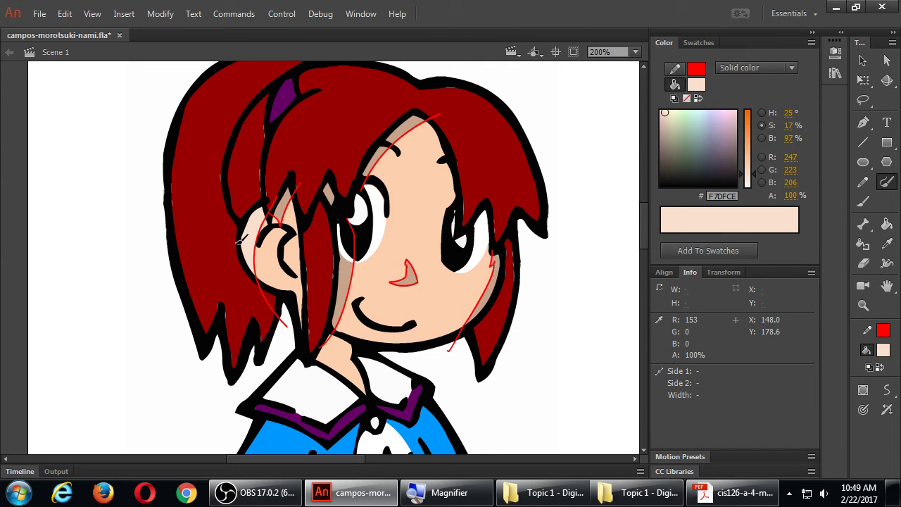
key("y")
mouse_move(232, 243)
left_mouse_down()
mouse_move(281, 249)
mouse_move(301, 239)
mouse_move(288, 200)
mouse_move(293, 181)
mouse_move(399, 167)
mouse_move(400, 204)
mouse_move(373, 237)
mouse_move(331, 252)
mouse_move(408, 263)
mouse_move(477, 298)
mouse_move(536, 314)
mouse_move(176, 240)
mouse_move(260, 204)
mouse_move(483, 203)
mouse_move(371, 269)
mouse_move(595, 347)
left_mouse_up()
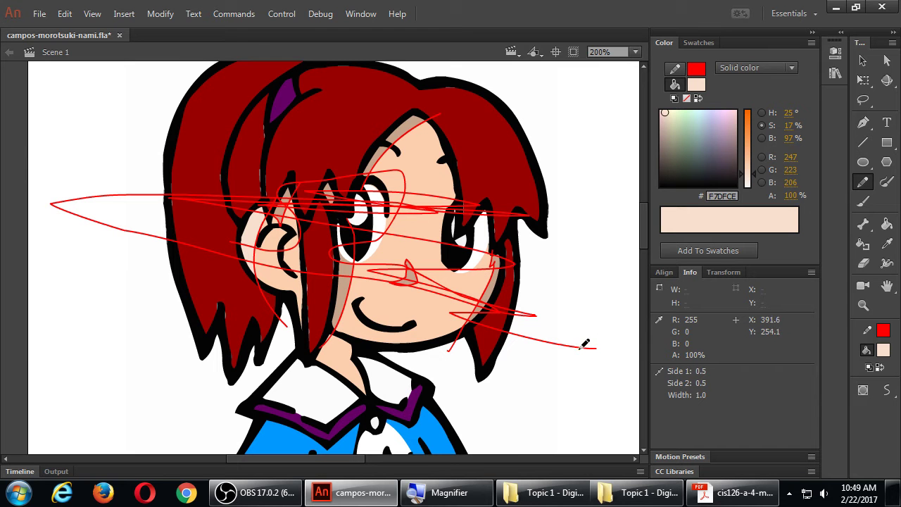
left_click(579, 349, "ctrl")
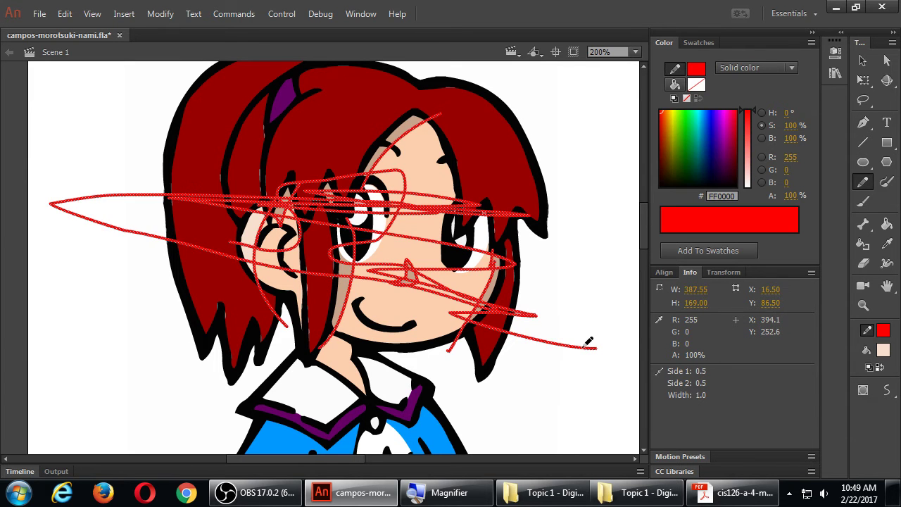
key("Delete")
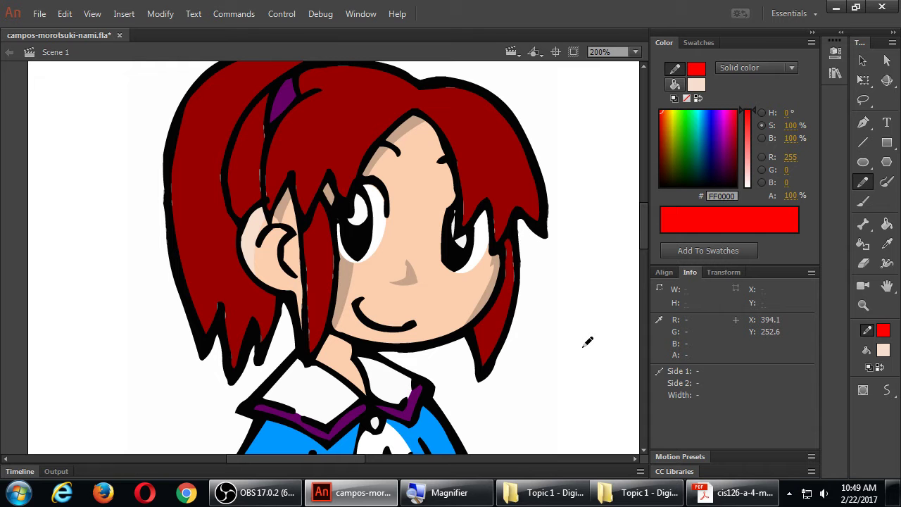
key("ctrl+z")
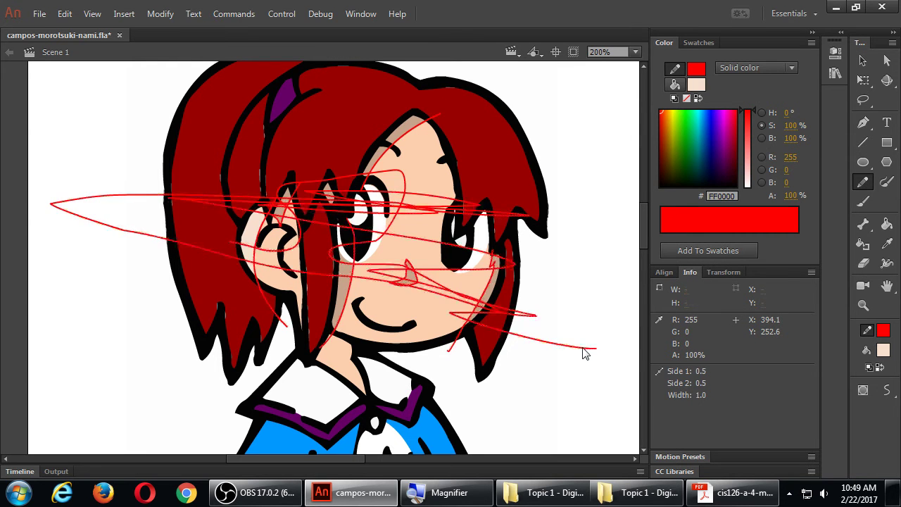
key("ctrl+z")
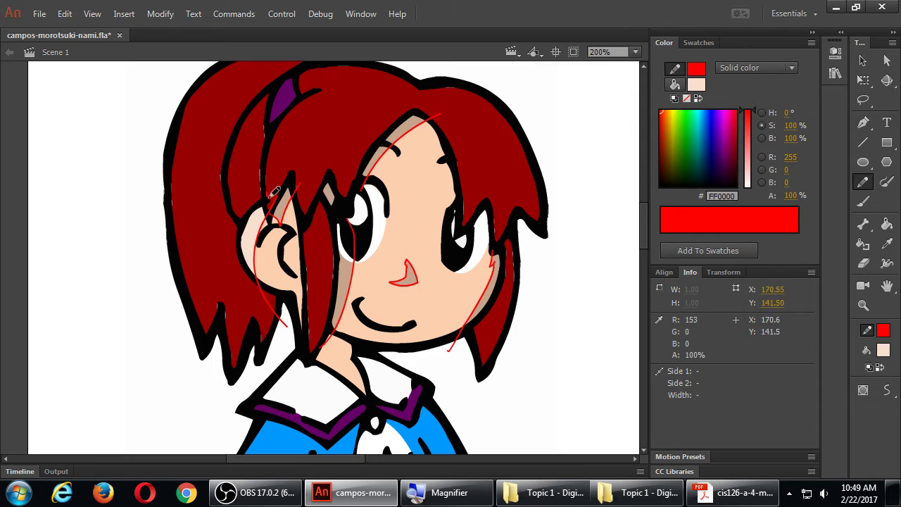
mouse_move(228, 168)
left_mouse_down()
mouse_move(325, 191)
mouse_move(354, 222)
mouse_move(280, 229)
mouse_move(302, 245)
mouse_move(494, 264)
mouse_move(546, 291)
left_mouse_up()
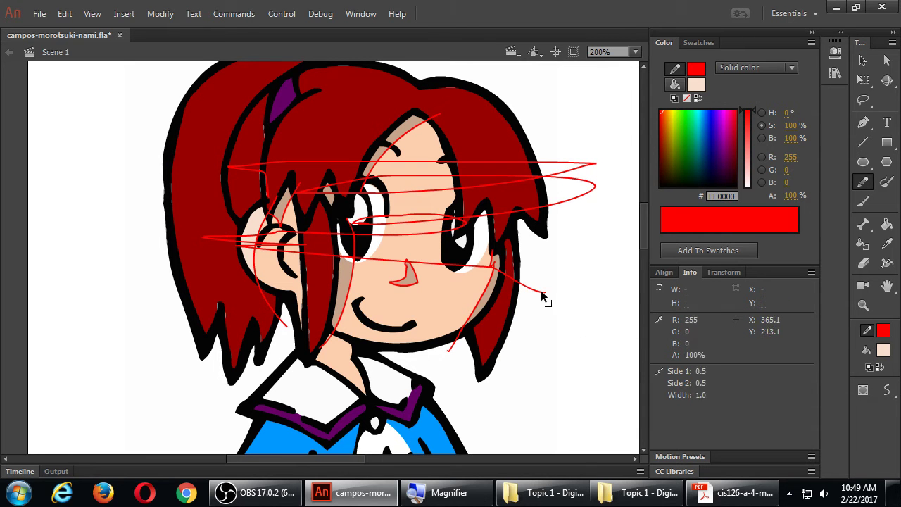
left_click(542, 297, "ctrl")
key("Delete")
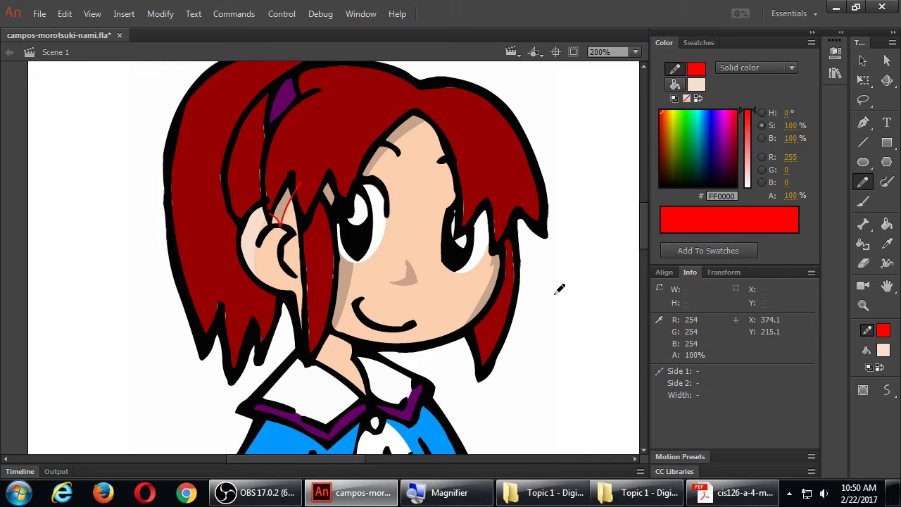
key("ctrl+shift+v")
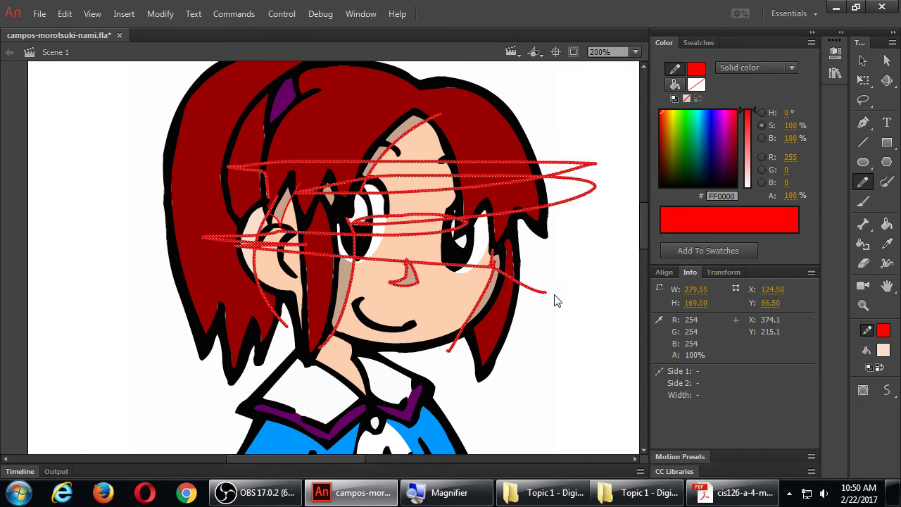
left_click(544, 312)
key("ctrl+z")
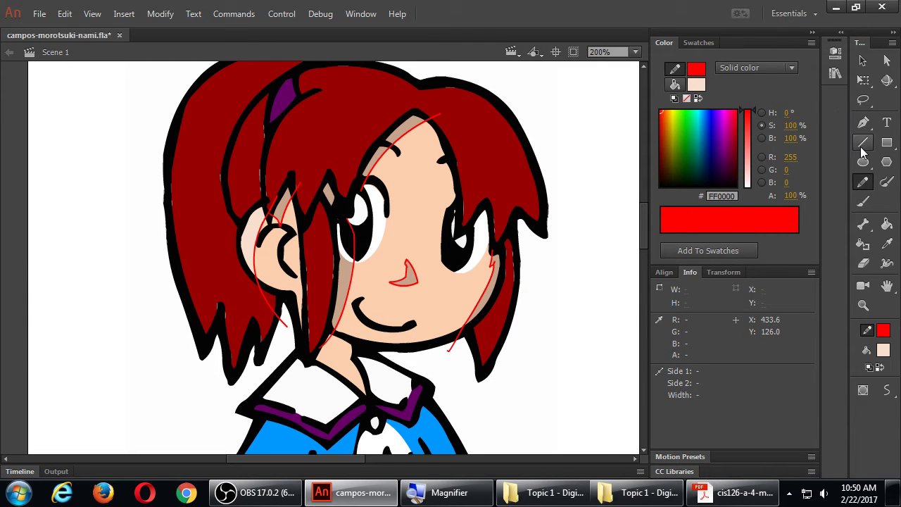
- Fill the outlined shadow area in the near eye's white with light gray CCCCCC
key("k")
left_click(695, 83)
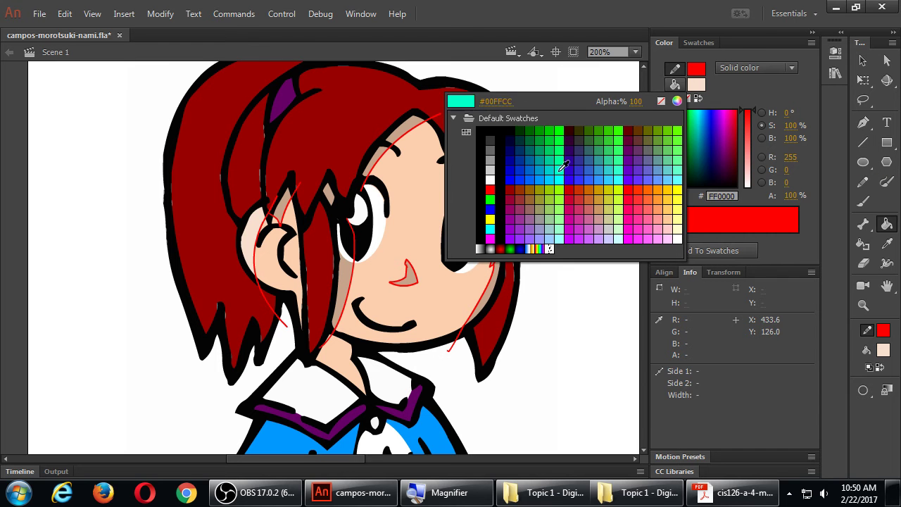
left_click(490, 169)
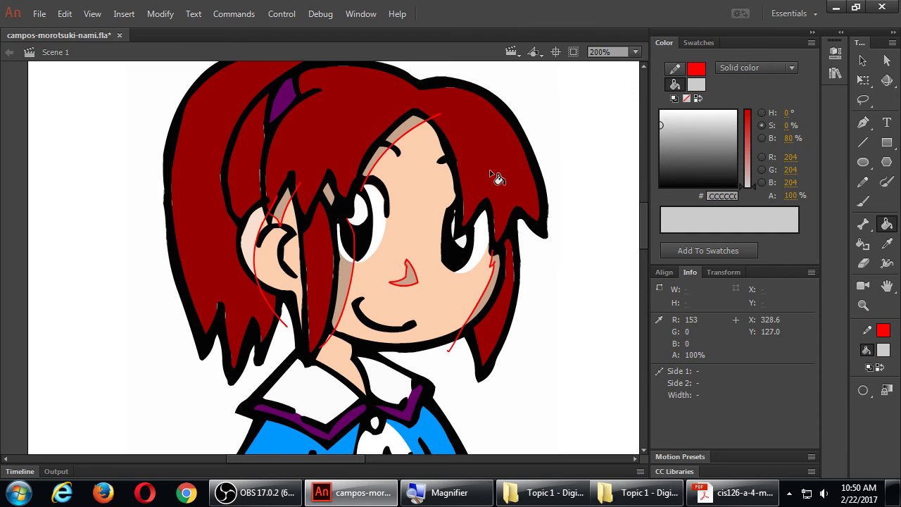
left_click(348, 257)
key("b")
left_click_drag(465, 235, 491, 285)
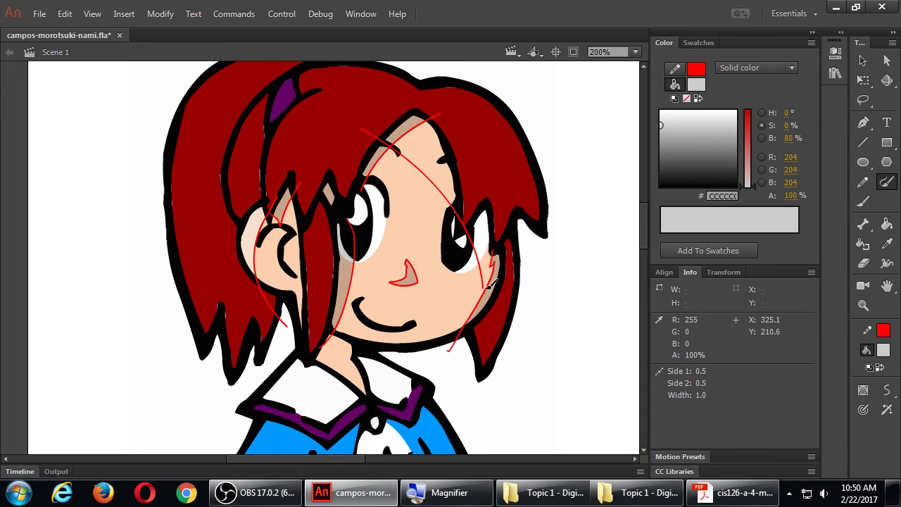
key("ctrl+z")
- Scribble a red Pencil line through all the shadow boundaries, delete the connected lines together, and save the drawing
key("y")
mouse_move(359, 111)
left_mouse_down()
mouse_move(530, 329)
mouse_move(450, 308)
mouse_move(402, 276)
mouse_move(253, 257)
mouse_move(232, 209)
mouse_move(364, 218)
left_mouse_up()
key("ctrl+a")
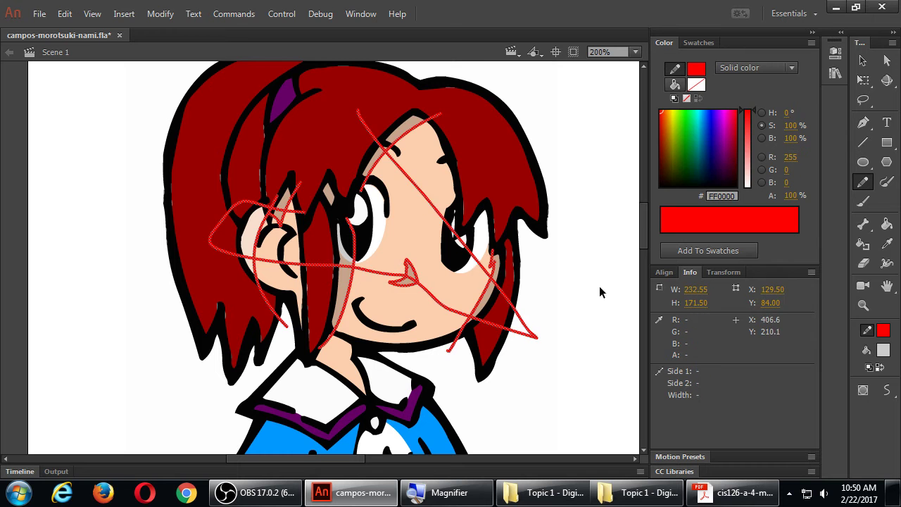
key("Delete")
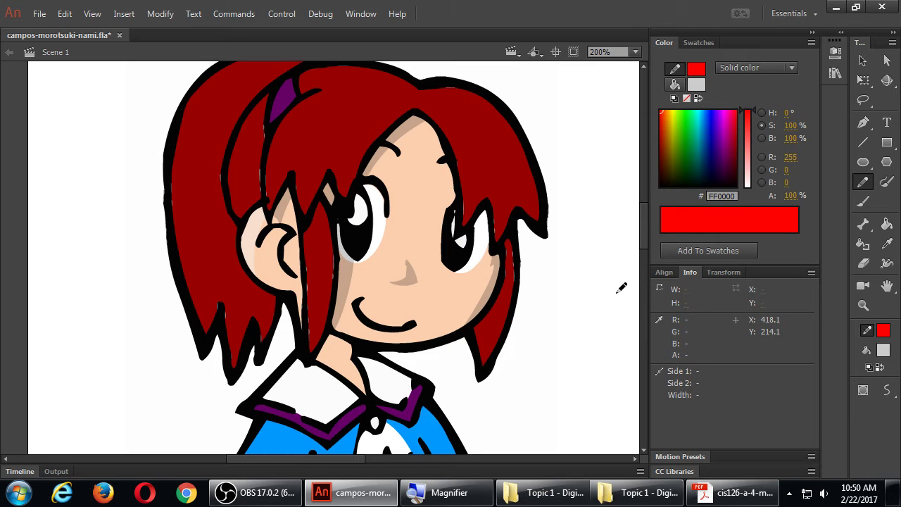
key("ctrl+s")
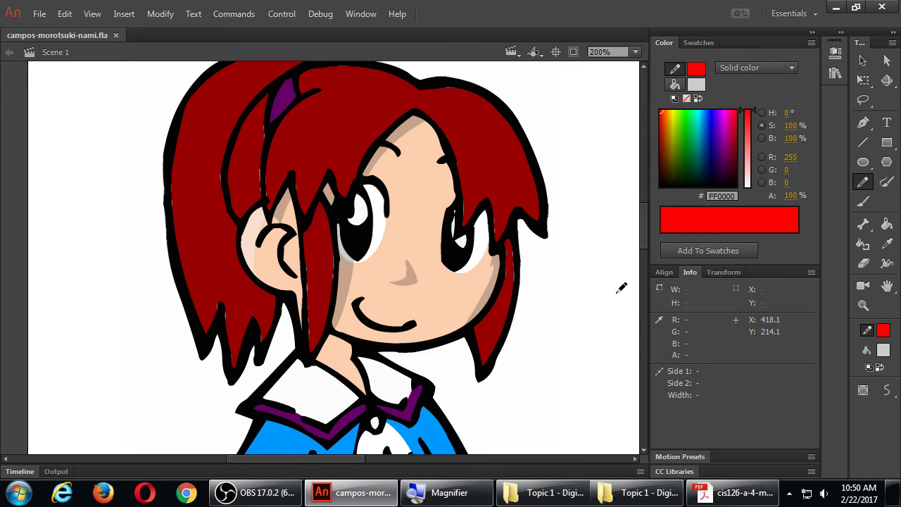
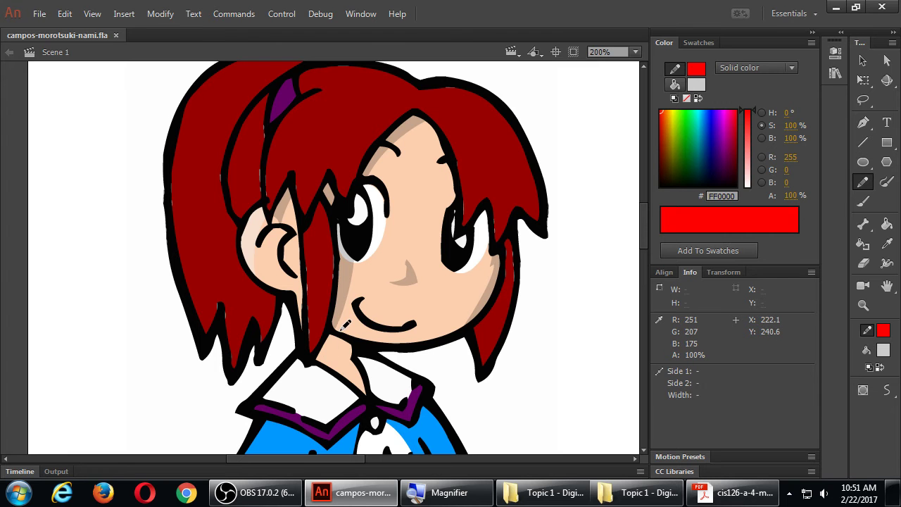
- Draw two crossing red Pencil shadow boundaries on the neck, one down from the jaw and one curving beneath the chin
left_click_drag(342, 328, 313, 380)
left_click_drag(324, 336, 372, 361)
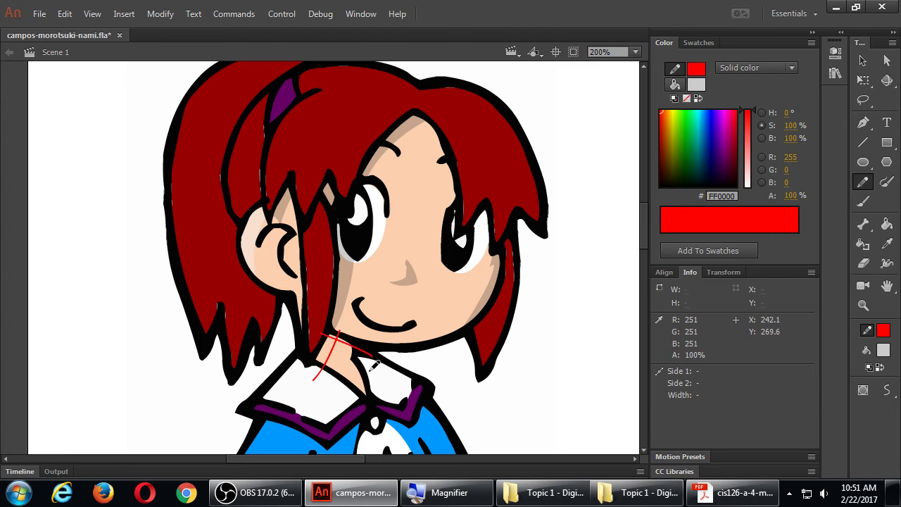
key("ctrl+z")
left_click_drag(318, 335, 366, 358)
key("ctrl+z")
left_click_drag(318, 334, 366, 358)
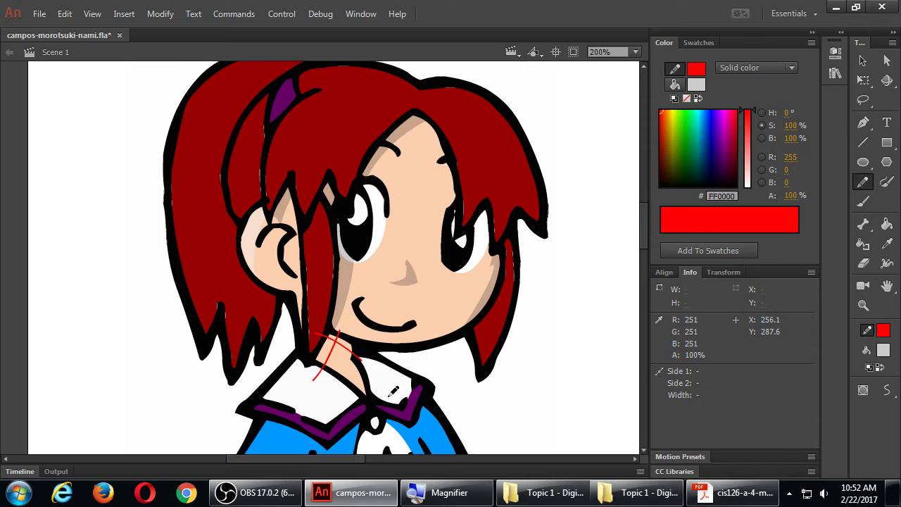
- Sample the face's C6A38A shadow color and fill the outlined neck shadow beneath the chin with it
key("k")
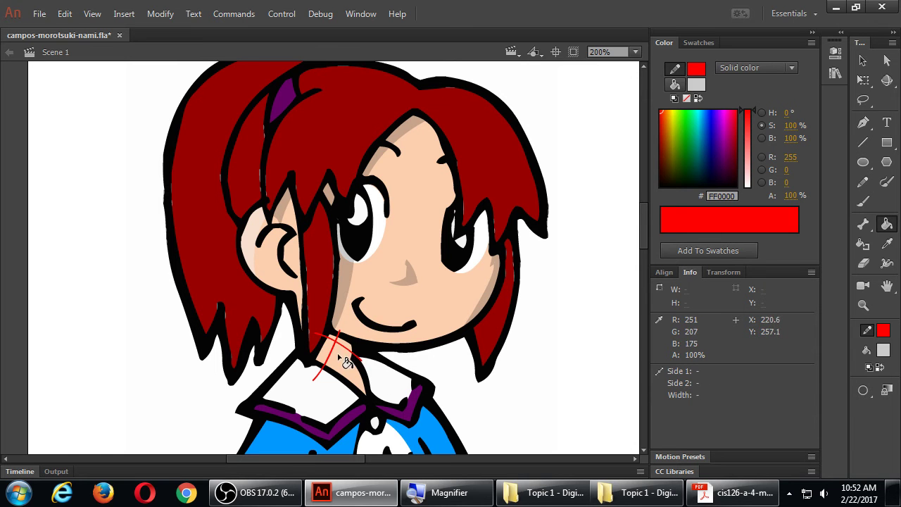
left_click(695, 85)
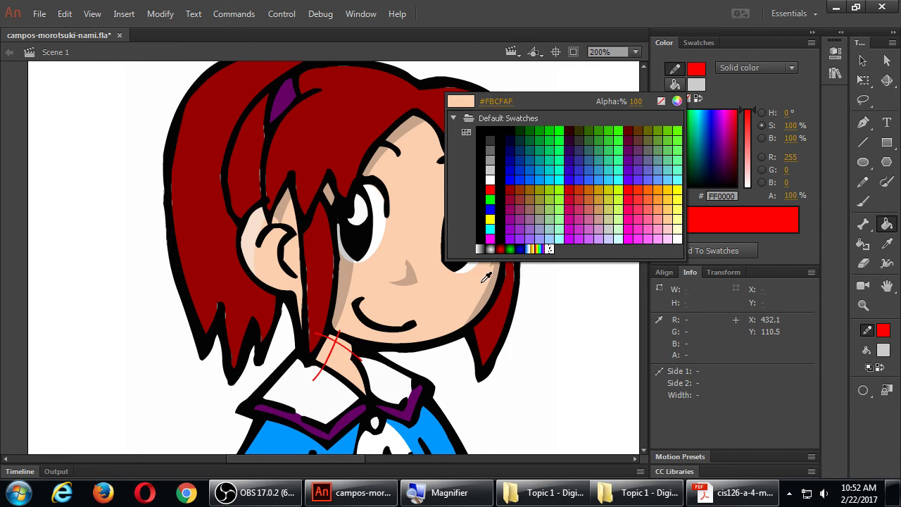
left_click(356, 354)
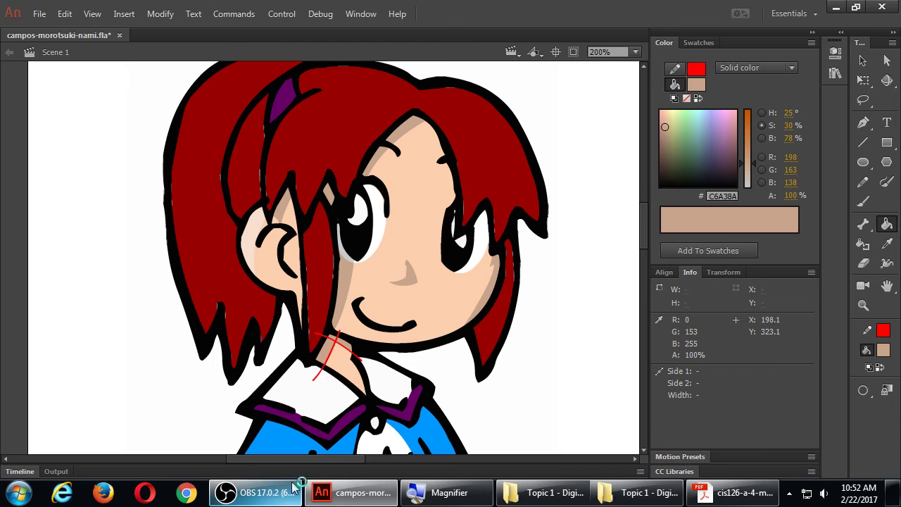
- Select and delete the red Pencil shadow boundaries crossing the neck
mouse_move(292, 486)
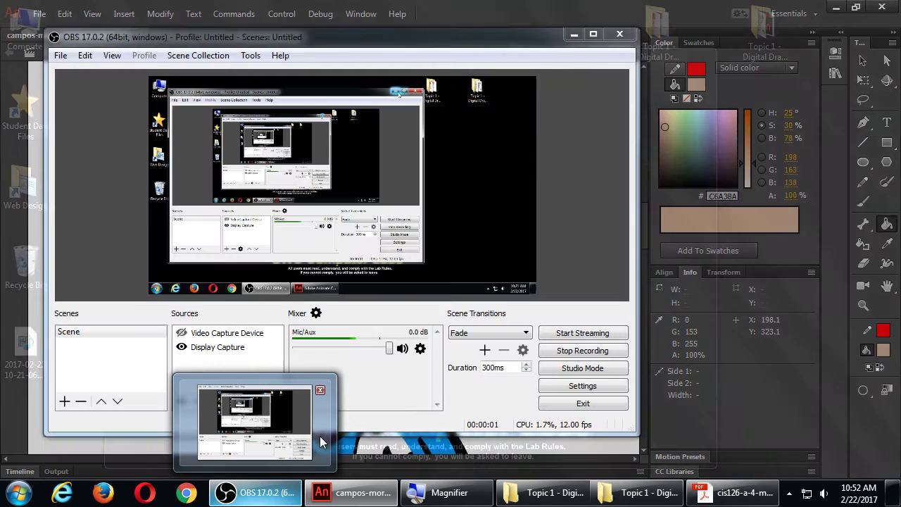
key("v")
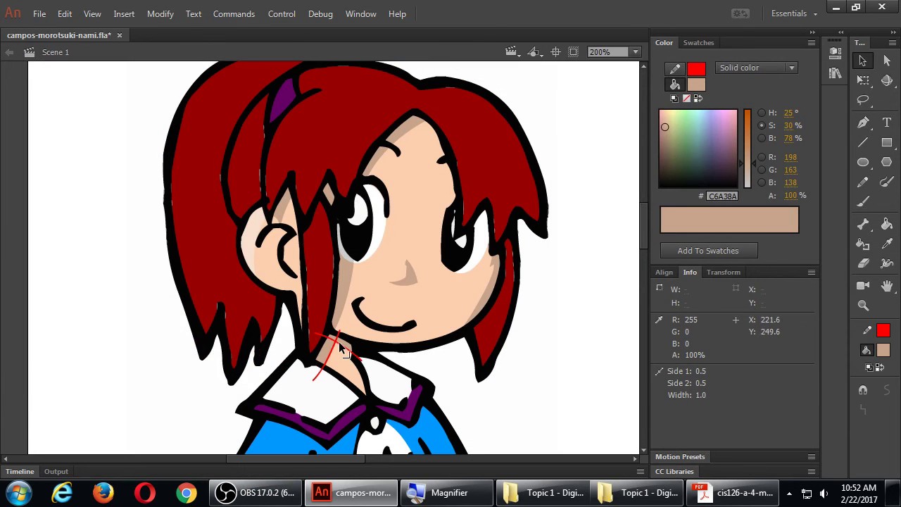
left_click(339, 344)
key("Delete")
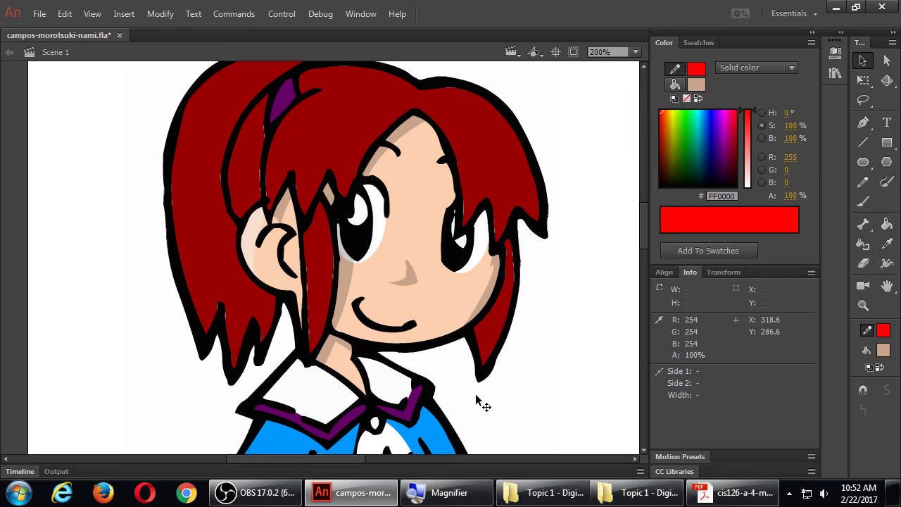
- Draw red Pencil shadow boundaries on both arms, one across each arm beneath the sleeve and one running down its length past the hand
scroll(469, 351, "down", 4)
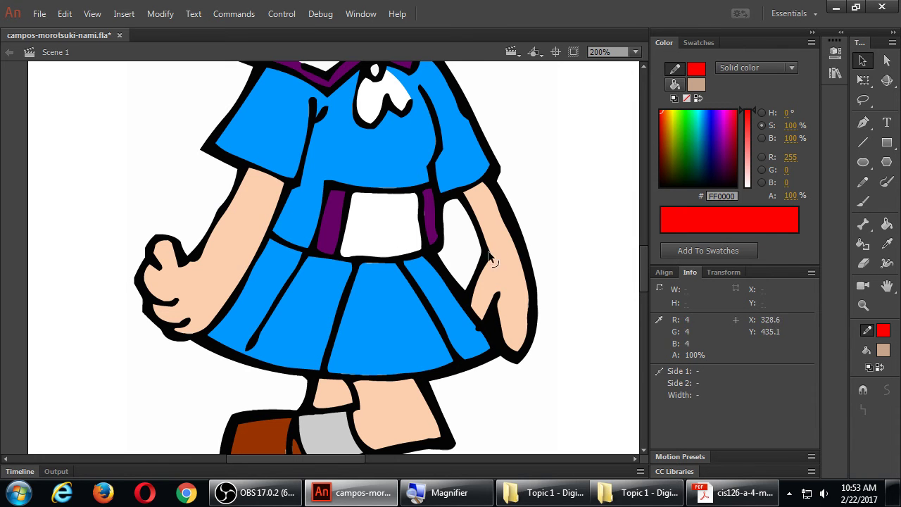
key("y")
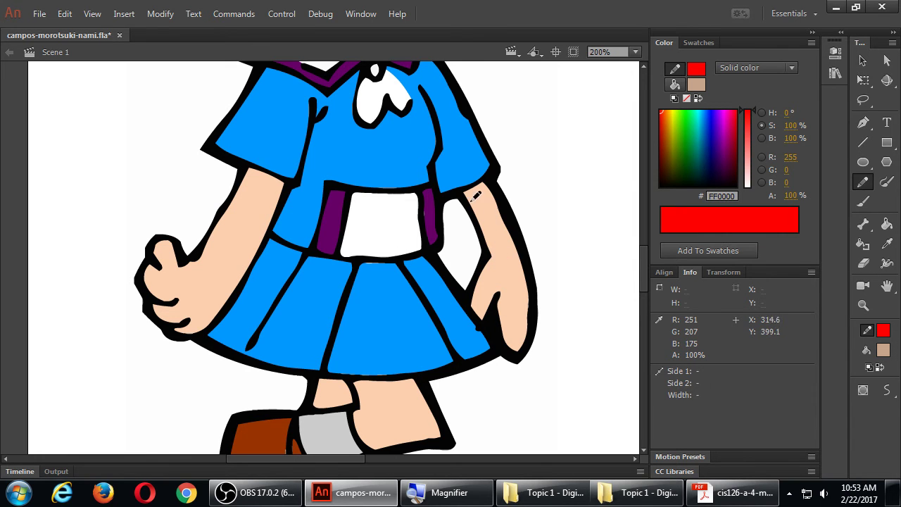
left_click_drag(450, 193, 520, 213)
mouse_move(239, 166)
left_mouse_down()
mouse_move(262, 184)
mouse_move(276, 225)
left_mouse_up()
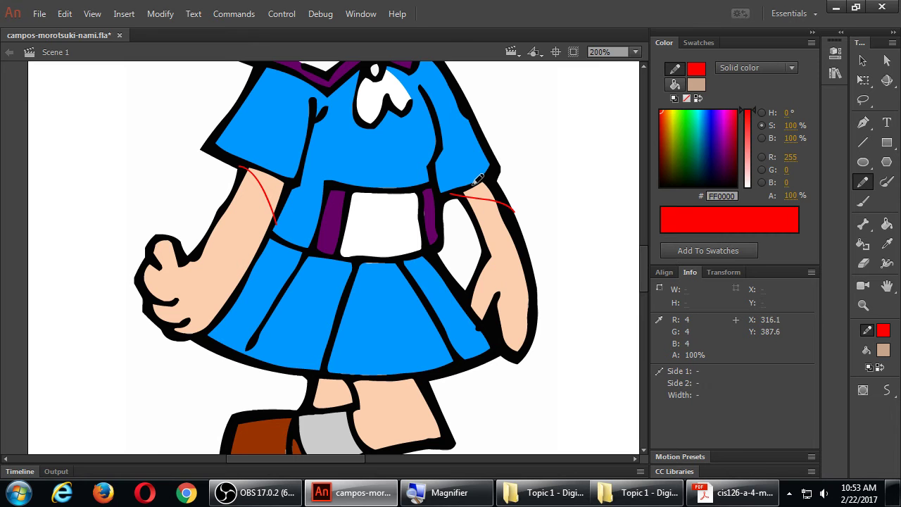
mouse_move(467, 173)
left_mouse_down()
mouse_move(519, 274)
mouse_move(527, 408)
left_mouse_up()
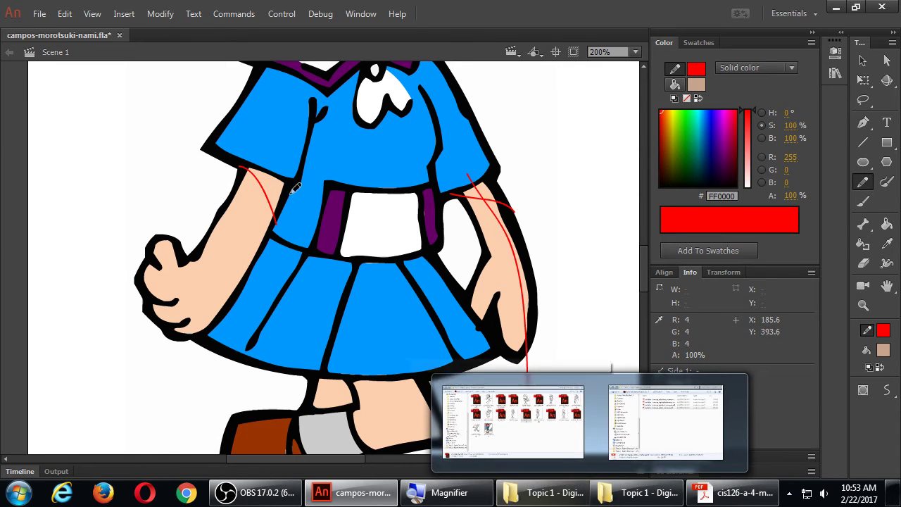
mouse_move(280, 164)
left_mouse_down()
mouse_move(236, 275)
mouse_move(129, 395)
left_mouse_up()
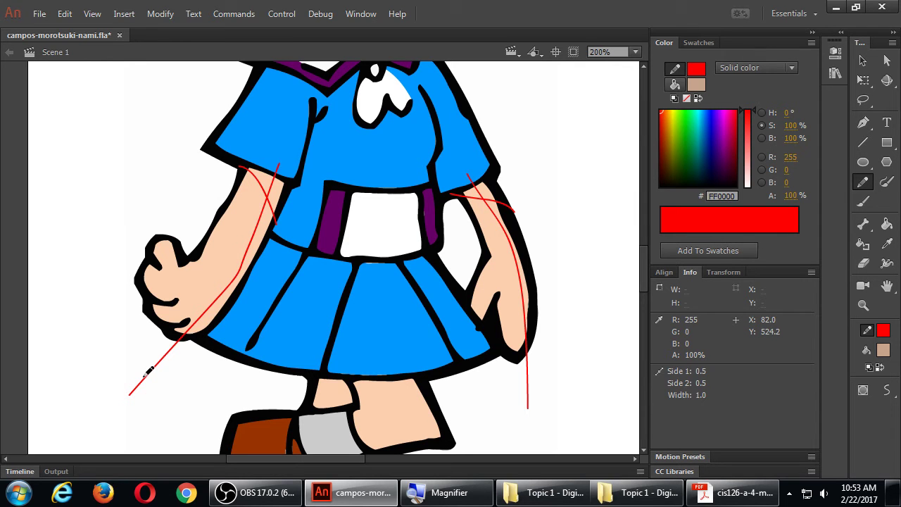
- Smooth the connected red boundary lines on both arms, then deselect them
key("v")
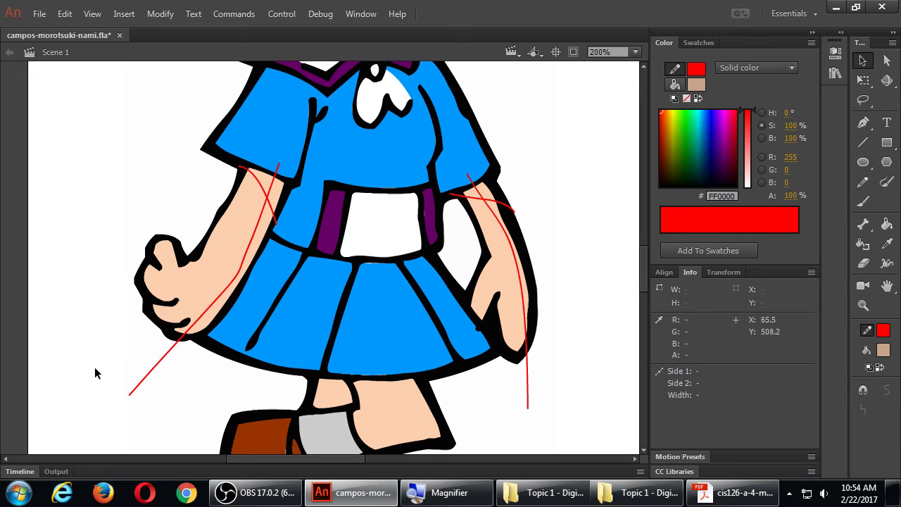
left_click(274, 207)
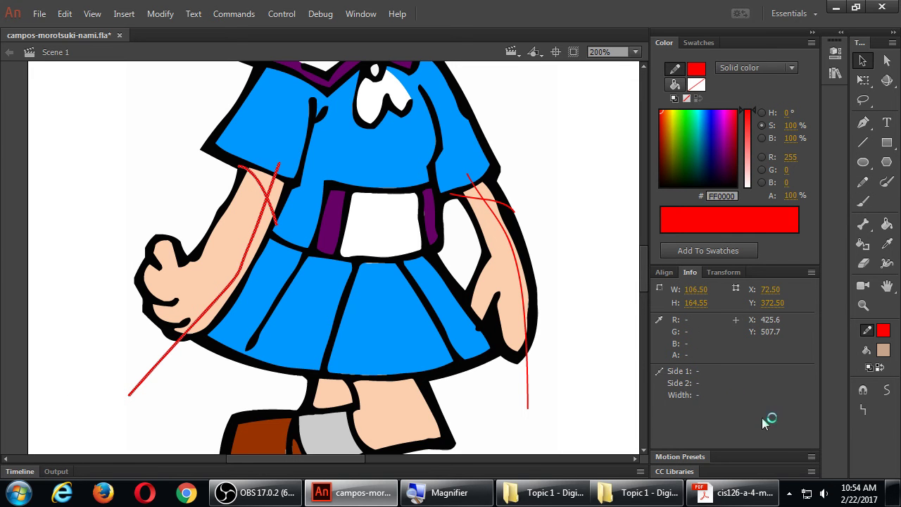
left_click(886, 392)
left_click(886, 394)
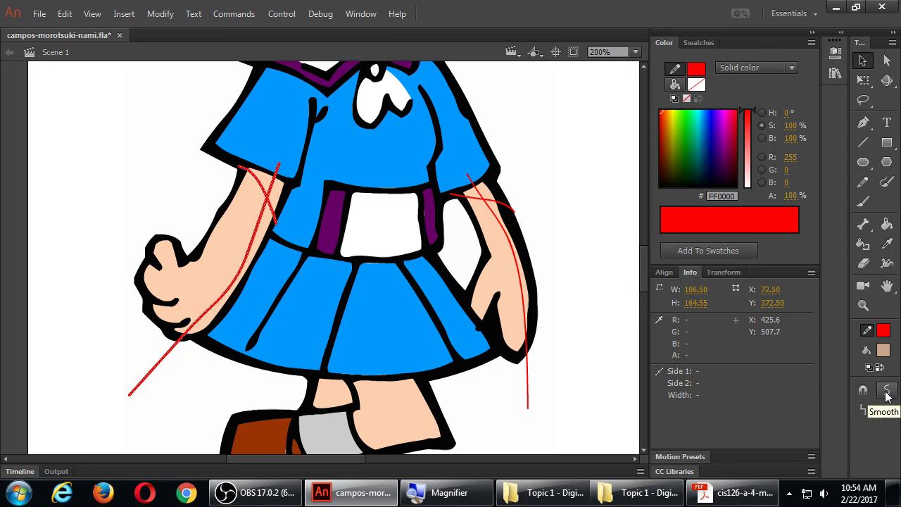
left_click(886, 395)
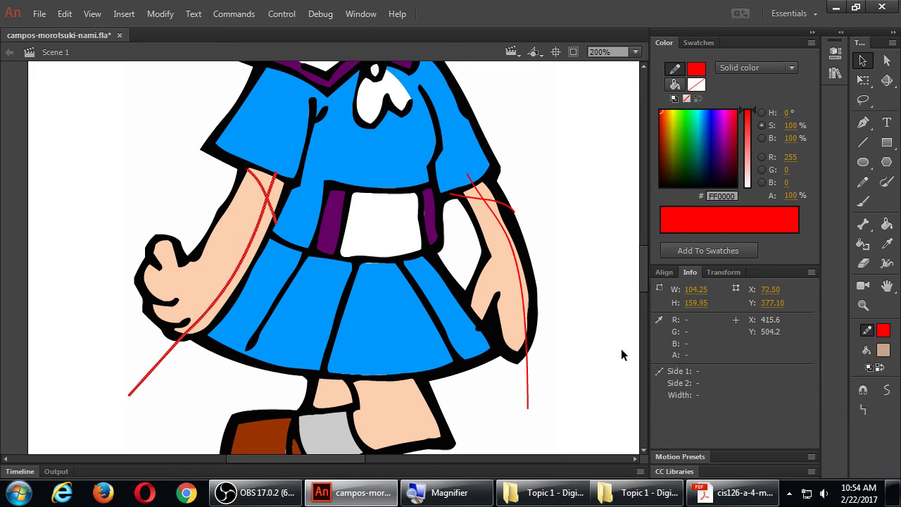
left_click(527, 373)
double_click(528, 375)
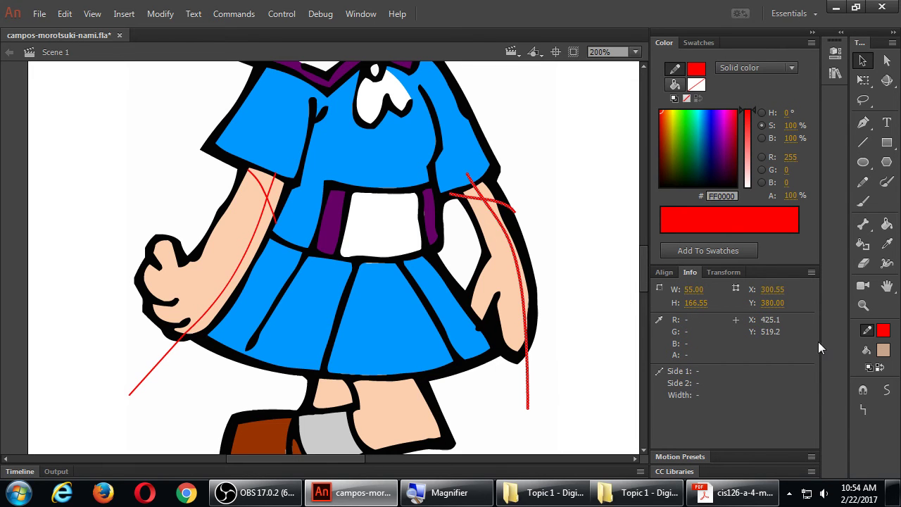
left_click(887, 391)
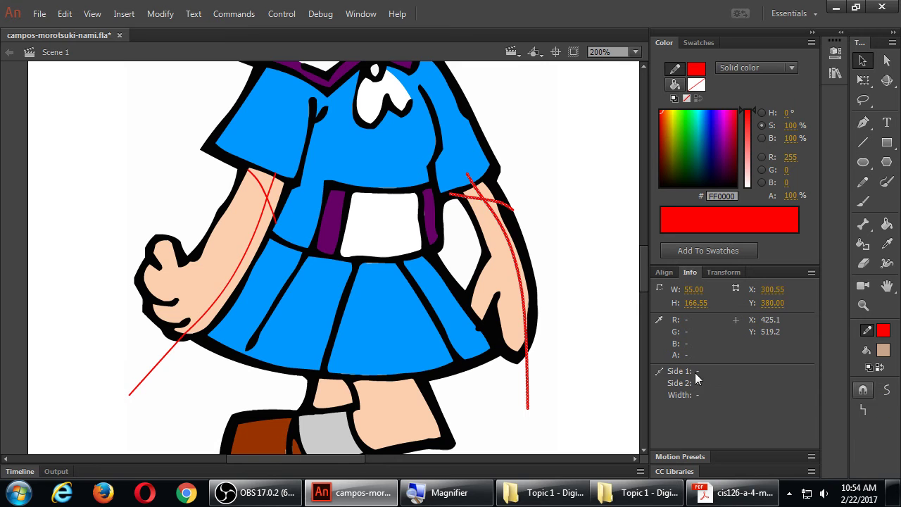
left_click(580, 247)
- Fill the outlined shadow areas beneath the sleeves and along the outlined edges of both arms with the C6A38A shadow color
key("k")
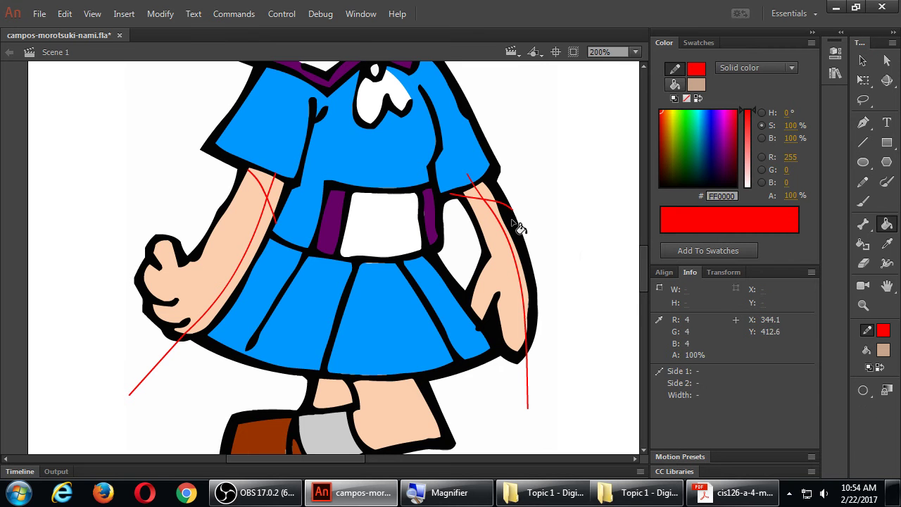
left_click(525, 273)
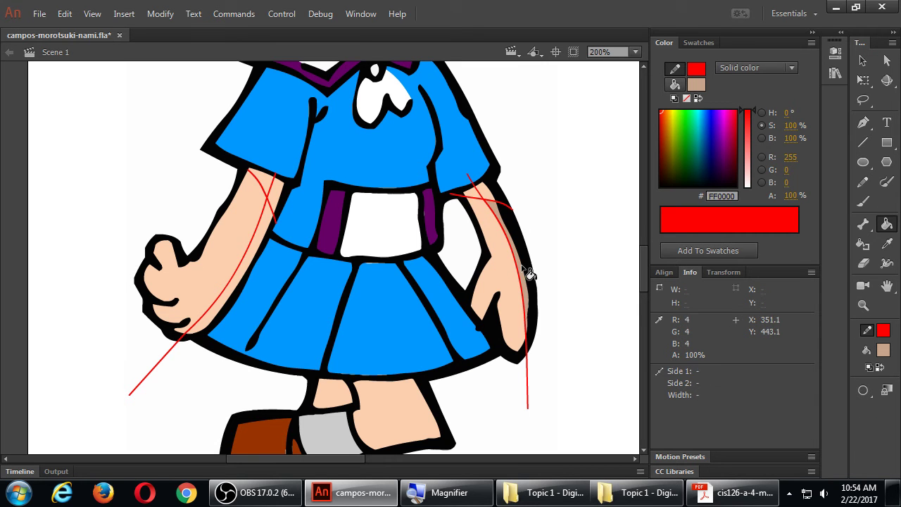
left_click(487, 195)
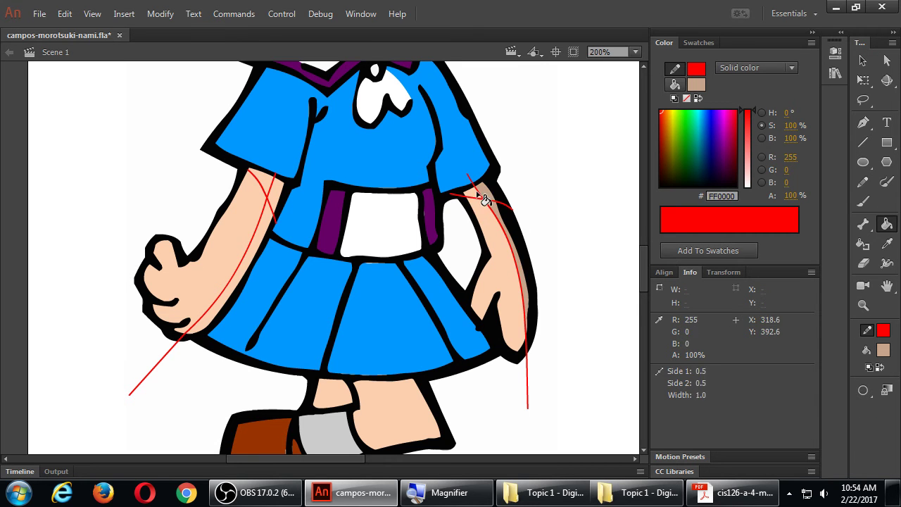
left_click(268, 186)
left_click(268, 225)
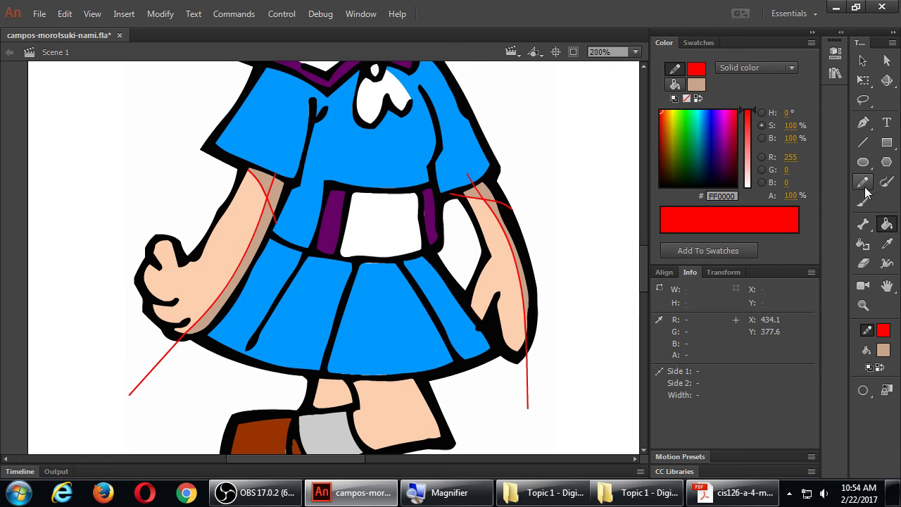
- Draw a red Pencil highlight boundary along the unshaded side of each arm, starting beneath the sleeve
right_click(611, 148)
left_click(476, 8)
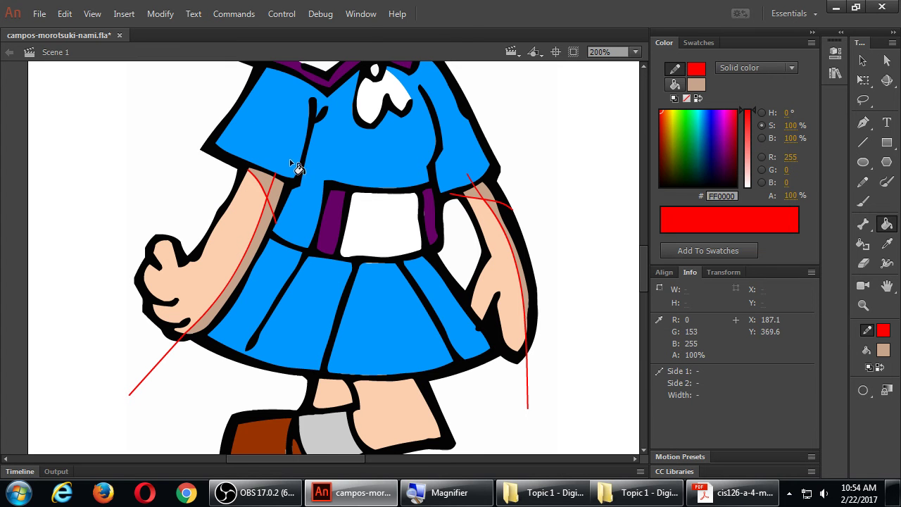
key("shift+y")
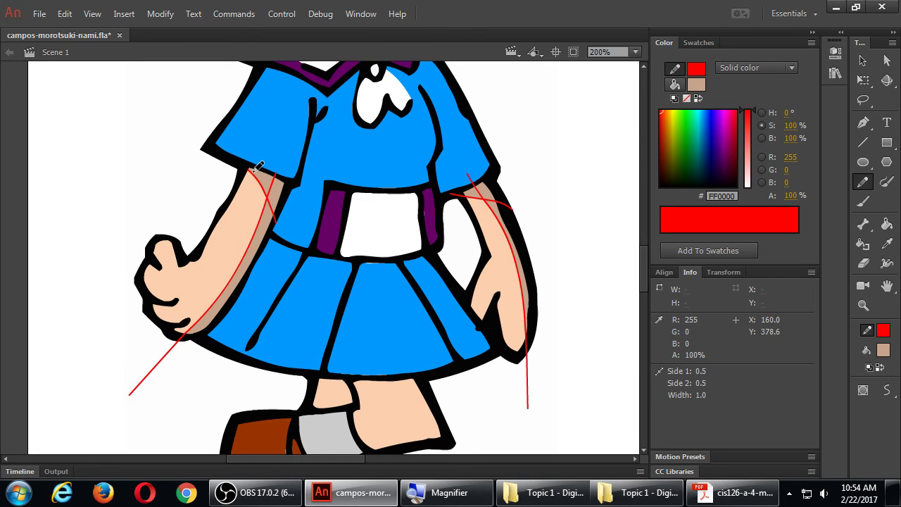
left_click_drag(255, 169, 175, 250)
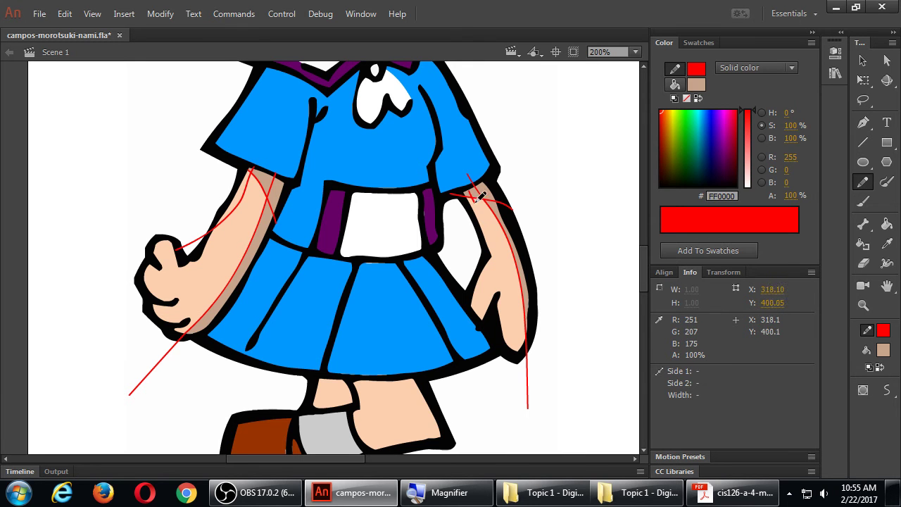
mouse_move(476, 200)
left_mouse_down()
mouse_move(487, 260)
mouse_move(456, 289)
left_mouse_up()
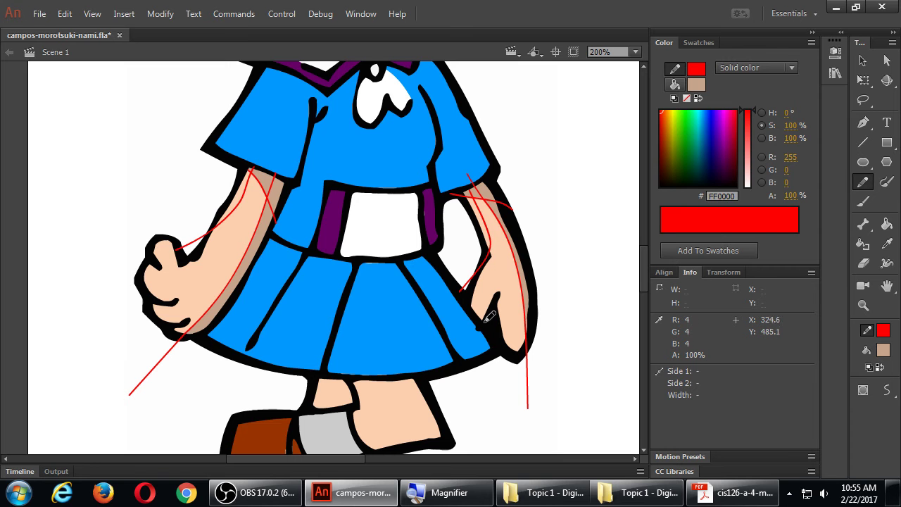
- Sample the ear's F7DFCE highlight color and fill the outlined highlight areas on both arms with it
key("k")
scroll(436, 212, "up", 5)
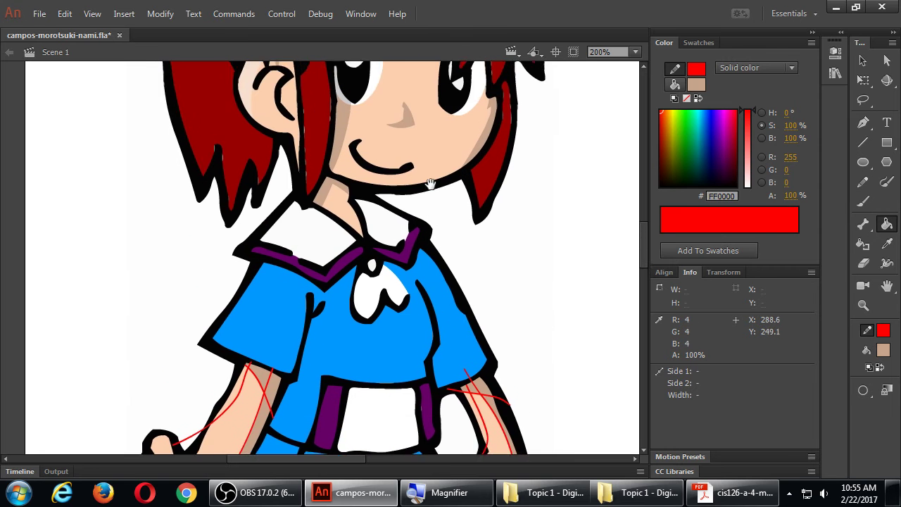
left_click_drag(430, 183, 435, 220)
key("i")
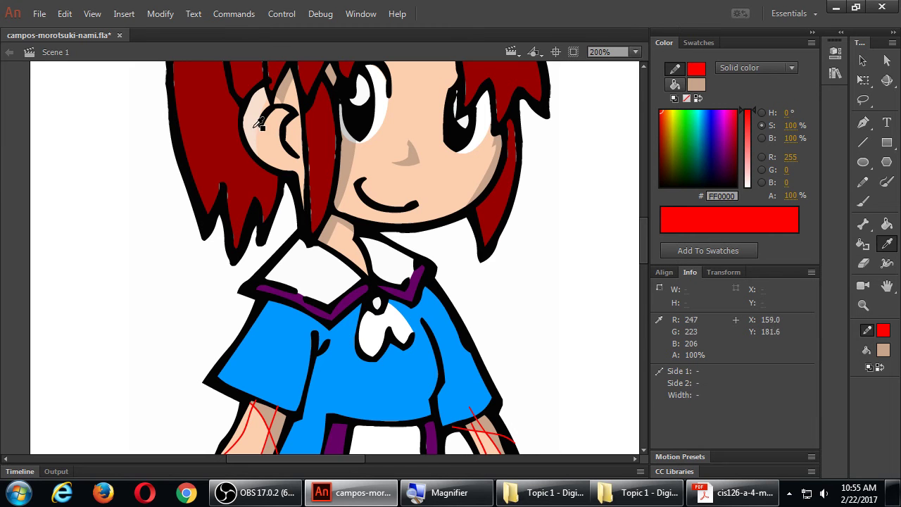
left_click(255, 114)
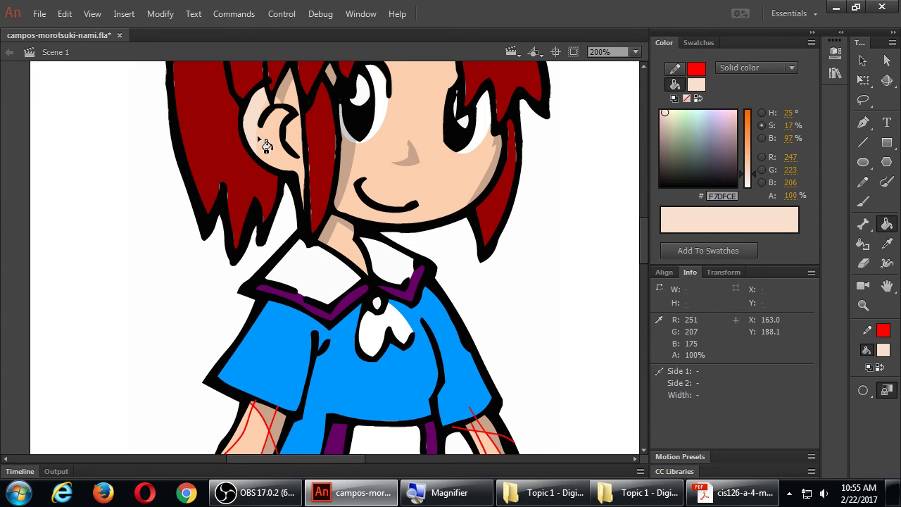
scroll(338, 295, "down", 5)
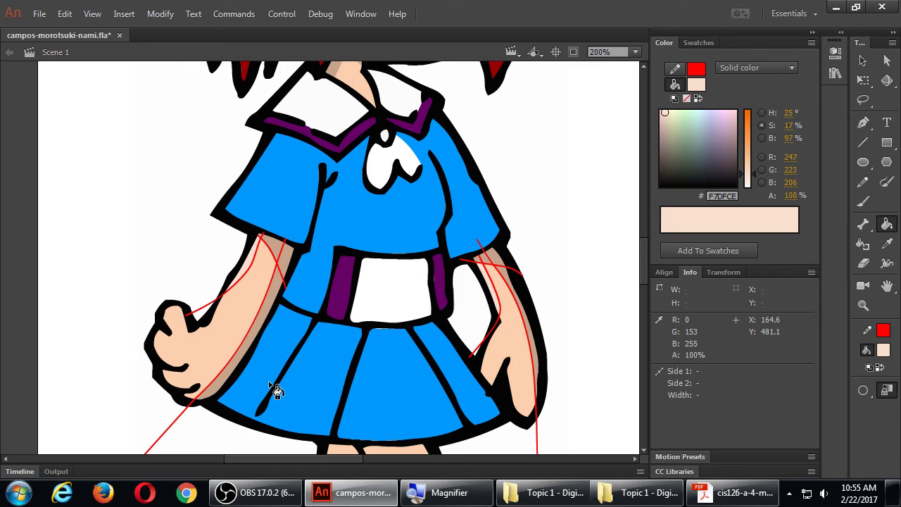
- Draw a red Pencil line across all the arm boundaries, delete the connected lines together, and save the drawing
key("y")
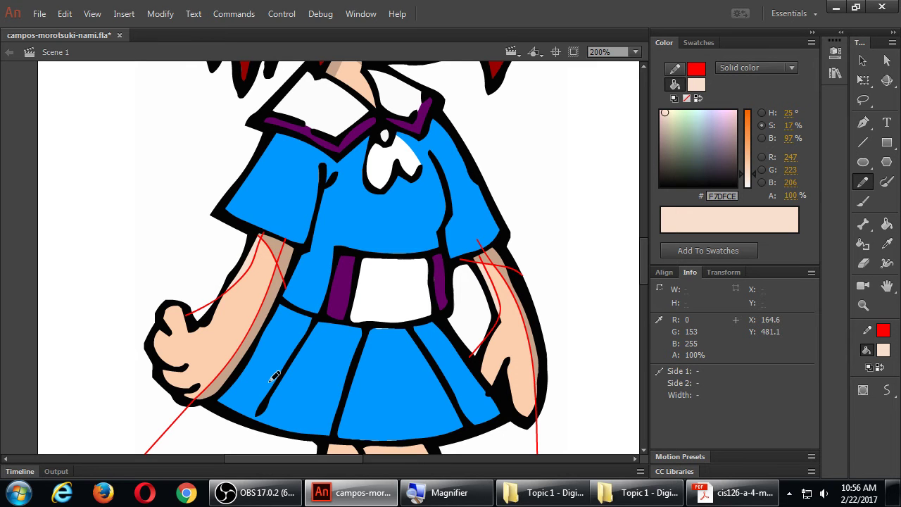
mouse_move(165, 235)
left_mouse_down()
mouse_move(382, 292)
mouse_move(596, 276)
left_mouse_up()
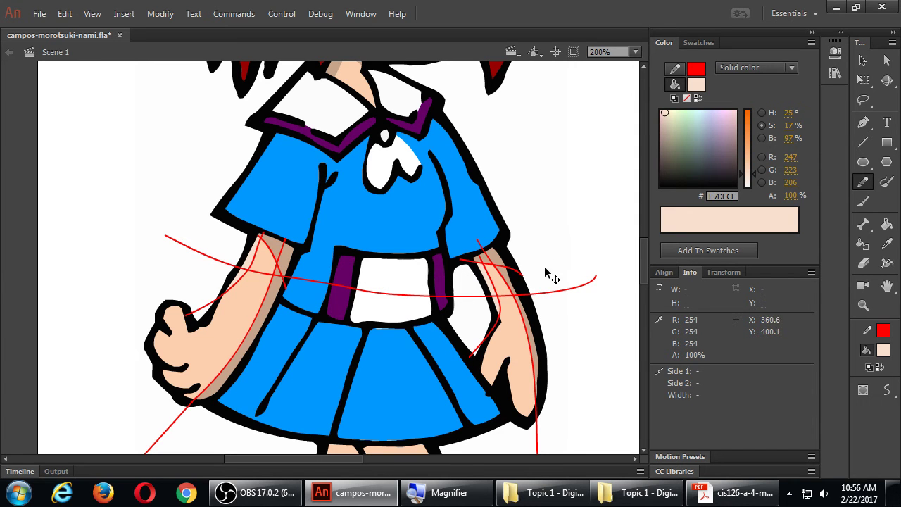
double_click(555, 297, "ctrl")
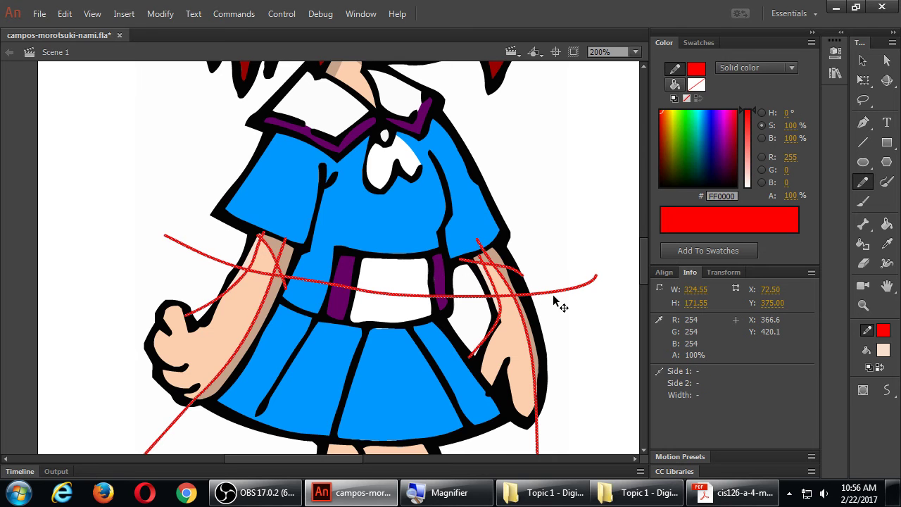
key("Delete")
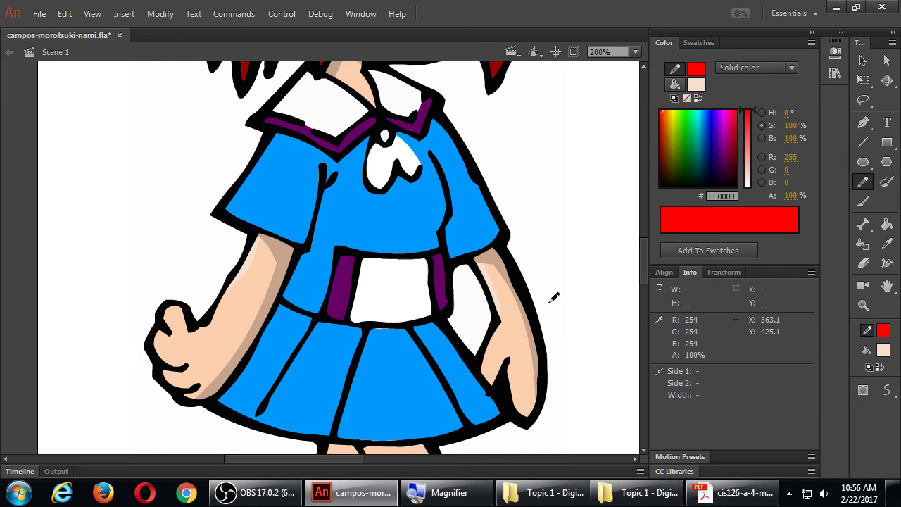
key("ctrl+s")
- Draw red Pencil shadow boundaries on the legs: one beneath the skirt hem and one down the near thigh, plus a curve on the other leg
key("h")
left_click_drag(539, 316, 526, 231)
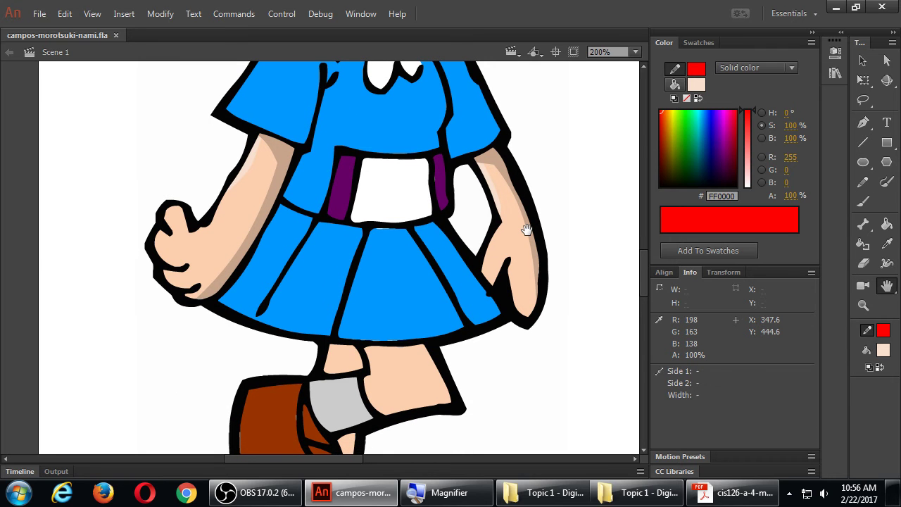
key("y")
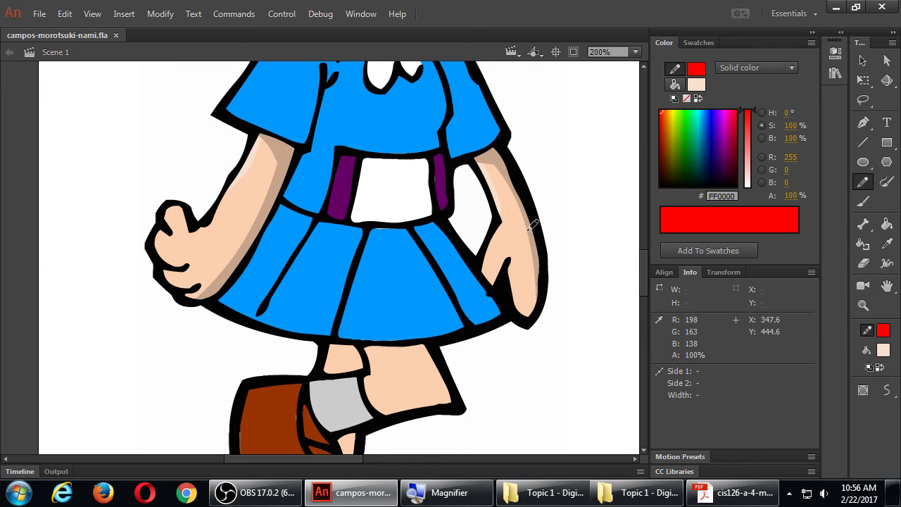
left_click_drag(361, 350, 462, 369)
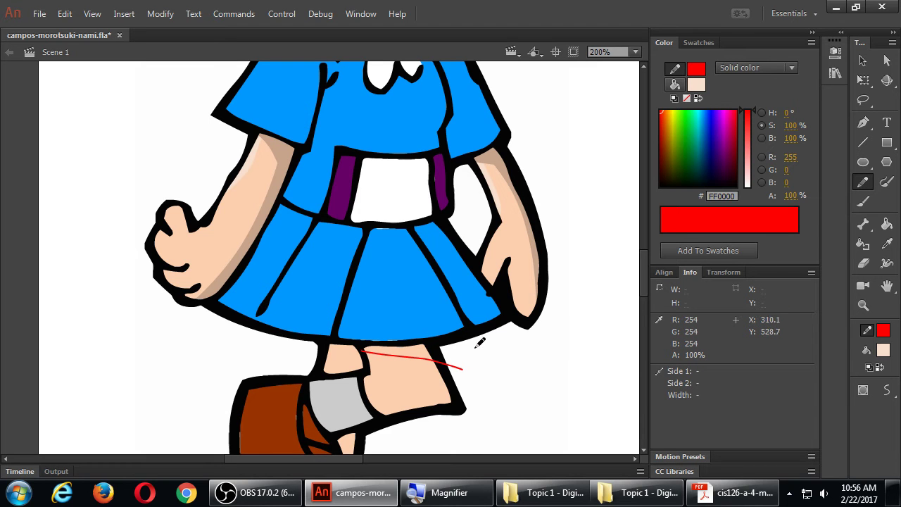
left_click_drag(415, 342, 437, 430)
left_click_drag(485, 378, 519, 331)
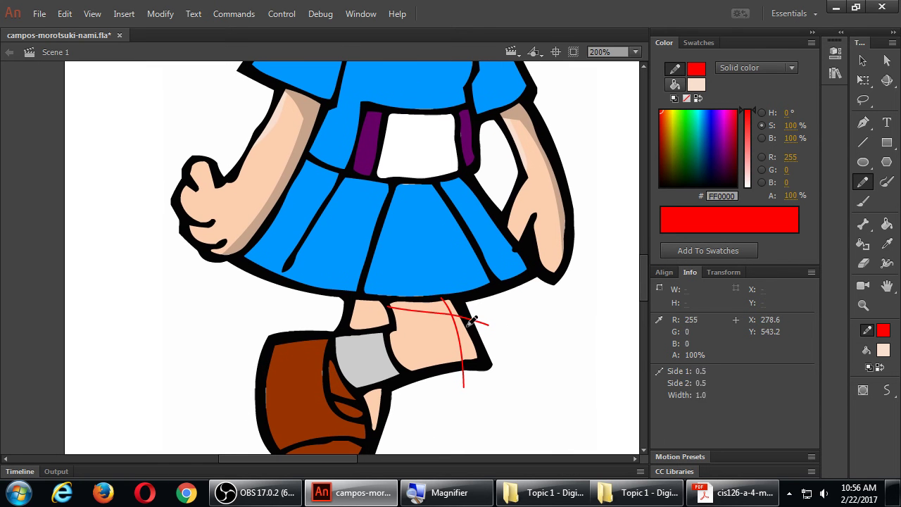
left_click_drag(351, 295, 386, 336)
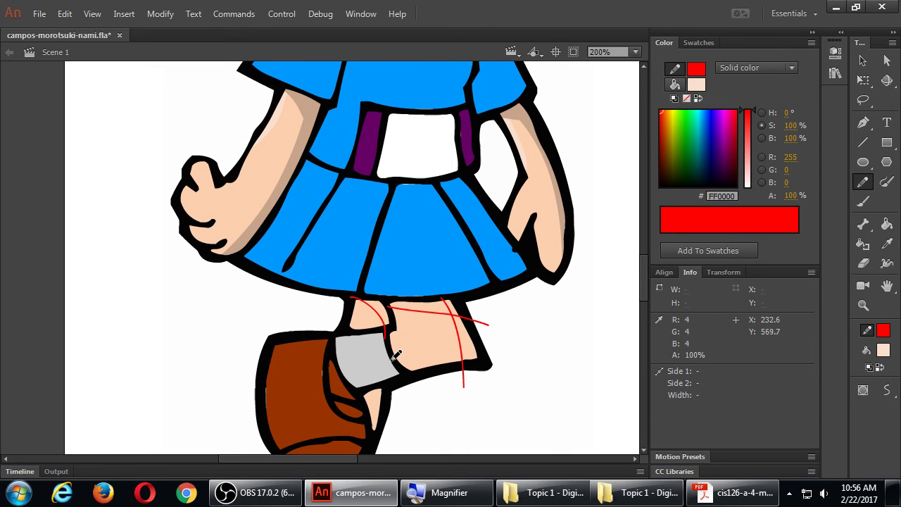
- Draw red Pencil shadow boundaries on the legs: one down the bare strip below the raised leg's sock and one curve across the knee corner
mouse_move(416, 374)
left_mouse_down()
mouse_move(428, 321)
mouse_move(371, 380)
left_mouse_up()
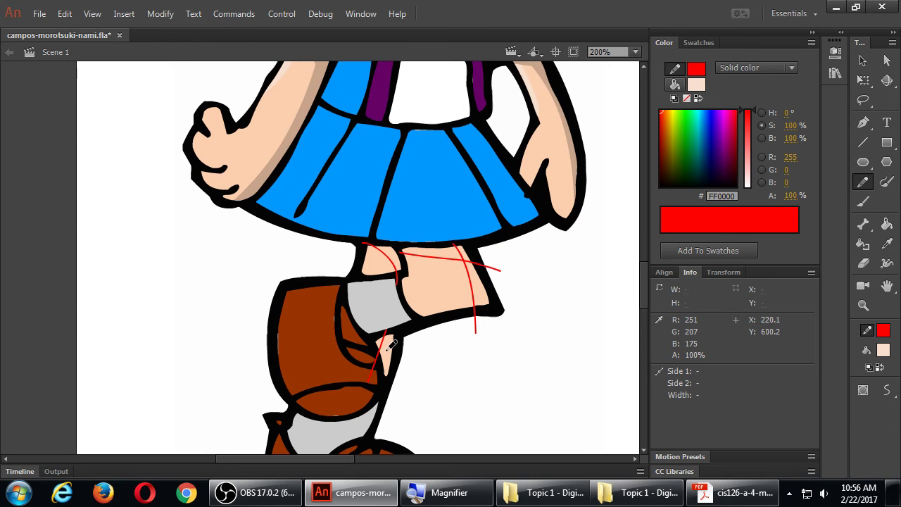
key("ctrl+z")
left_click_drag(388, 320, 382, 374)
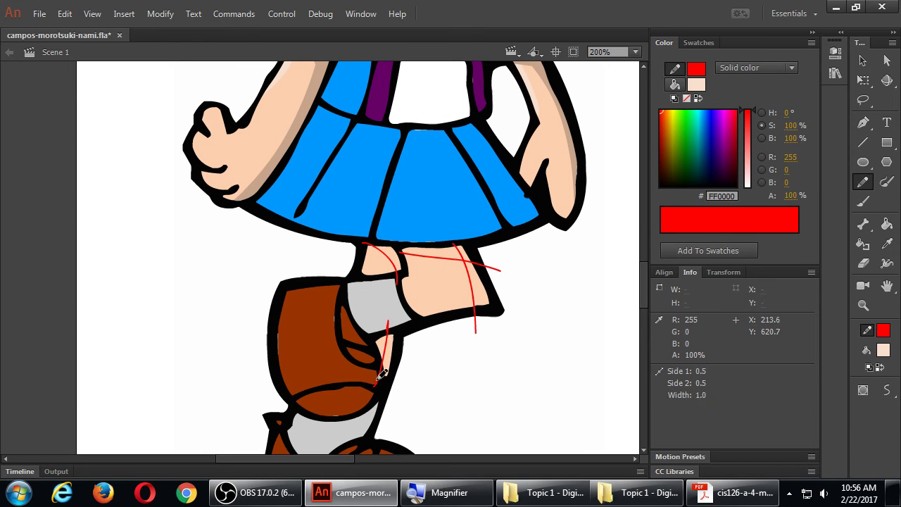
left_click_drag(436, 318, 498, 268)
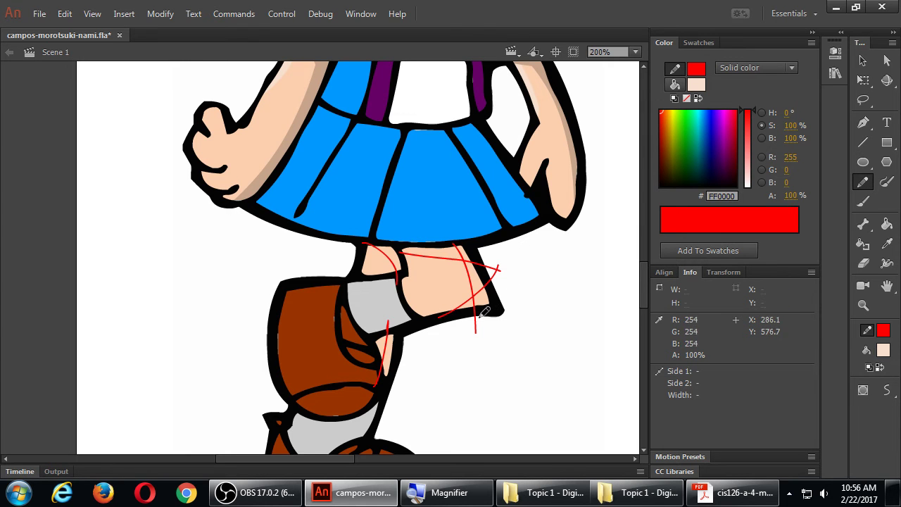
- Sample the arm's C6A38A shadow color and fill the outlined shadow areas on both legs with it
key("k")
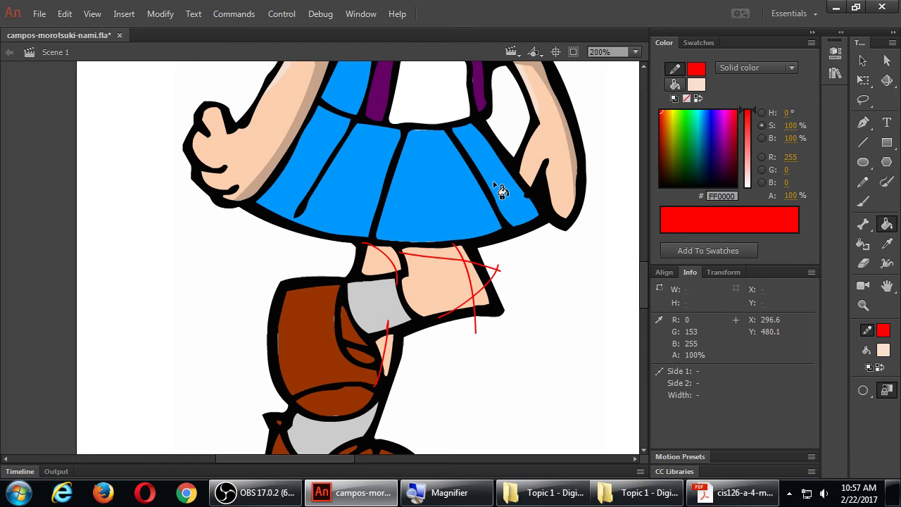
left_click(575, 152, "alt")
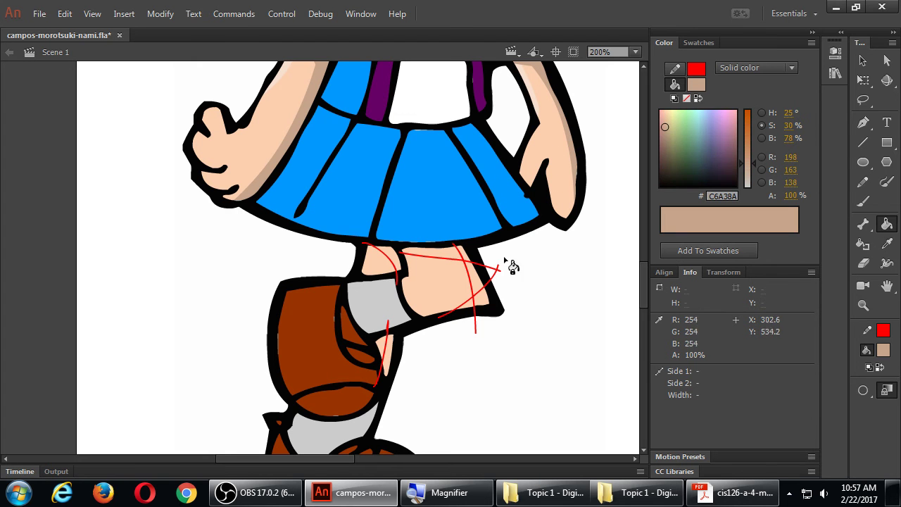
left_click(484, 303)
left_click(480, 287)
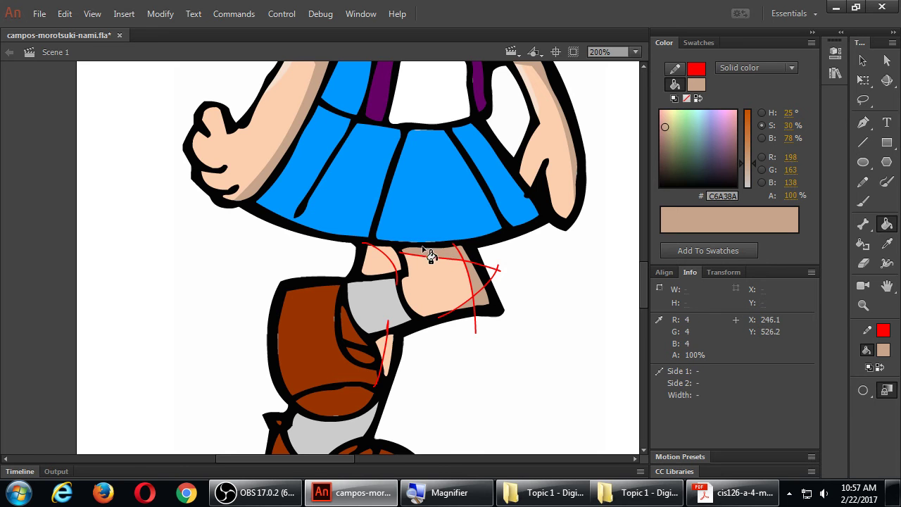
left_click(390, 359)
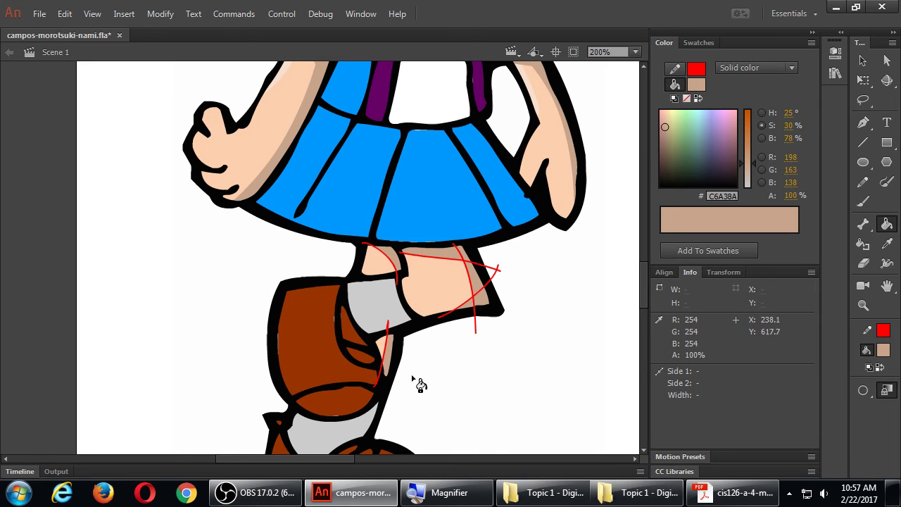
- Draw red Pencil lines across all the leg boundaries, delete the connected lines together, and save the drawing
key("y")
mouse_move(360, 332)
left_mouse_down()
mouse_move(463, 276)
mouse_move(348, 269)
left_mouse_up()
left_click_drag(426, 279, 458, 242)
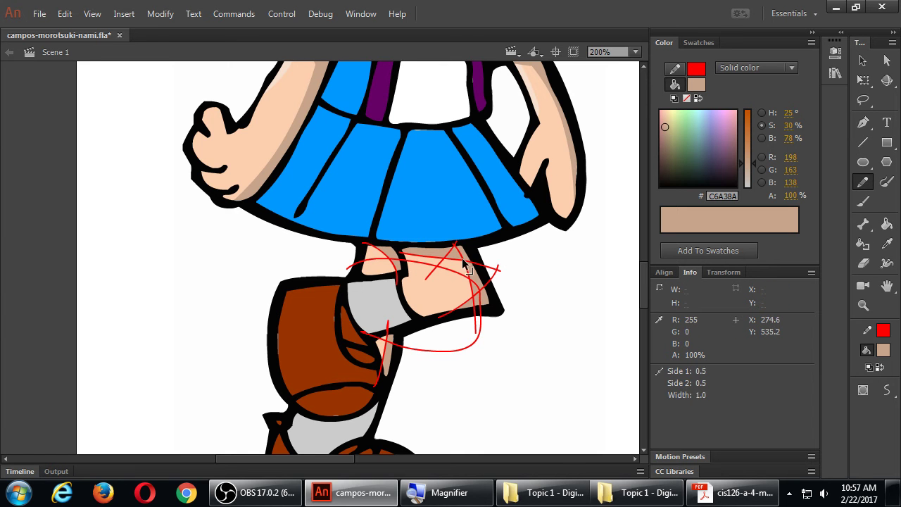
key("ctrl+z")
key("ctrl+z")
key("ctrl+z")
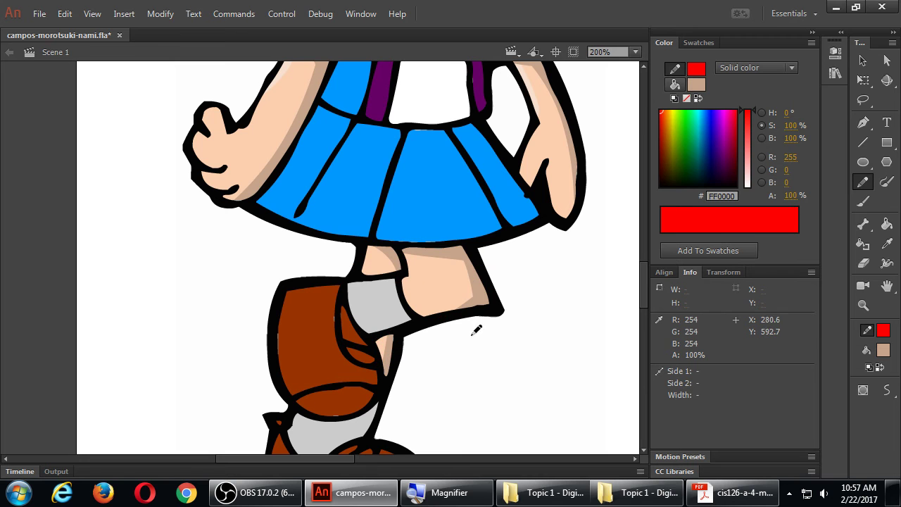
left_click(475, 493)
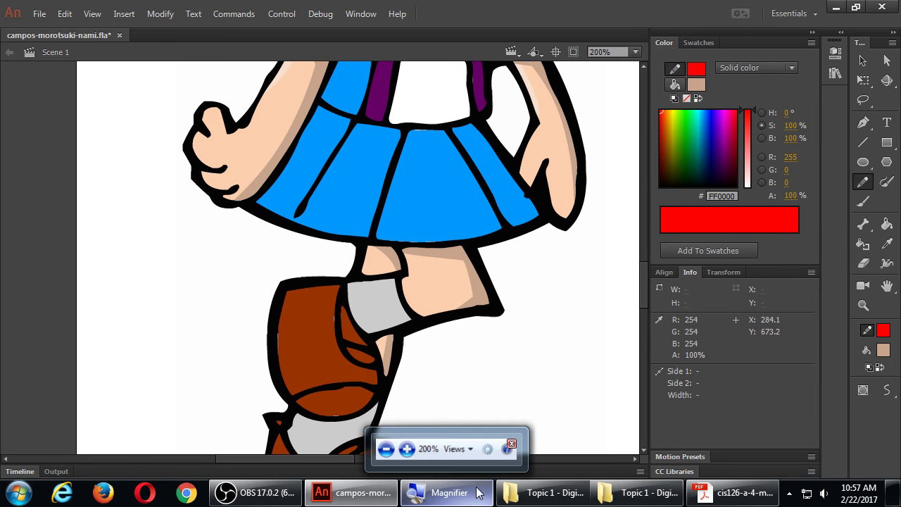
left_click(509, 382)
key("ctrl+s")
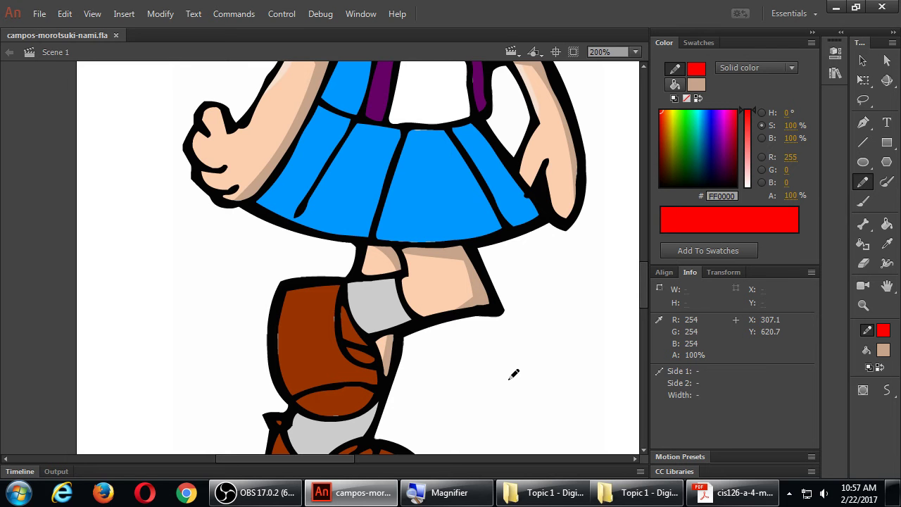
- Bend the straight inner edges of the near thigh's shadow into smooth curves
key("ctrl+equal")
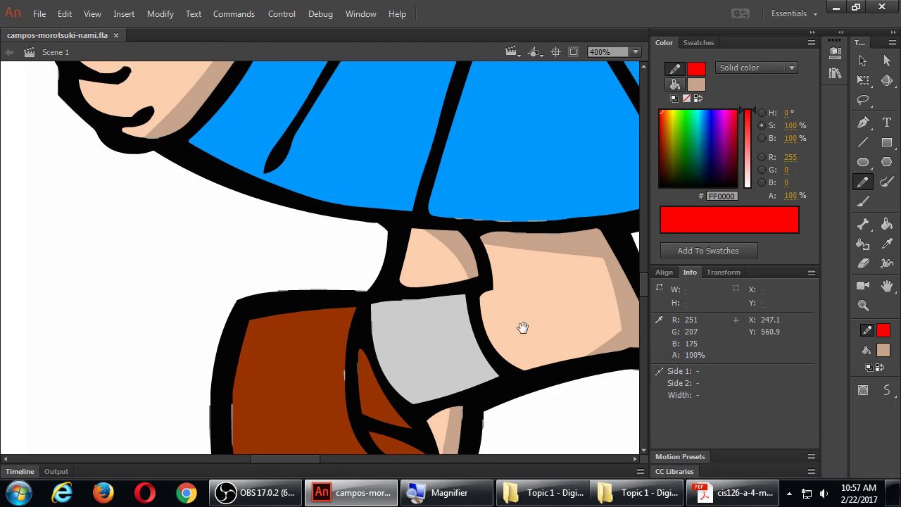
left_click_drag(521, 326, 396, 269)
key("v")
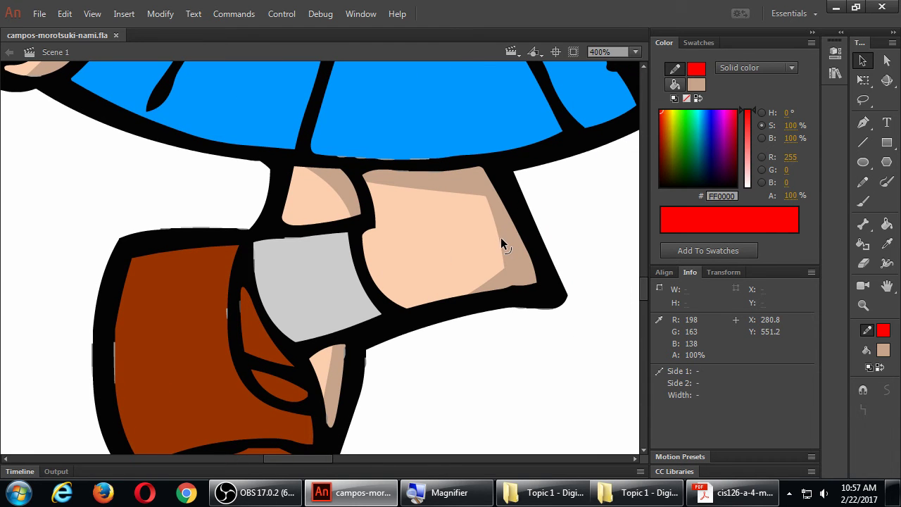
left_click_drag(501, 243, 503, 243)
left_click_drag(493, 285, 501, 270)
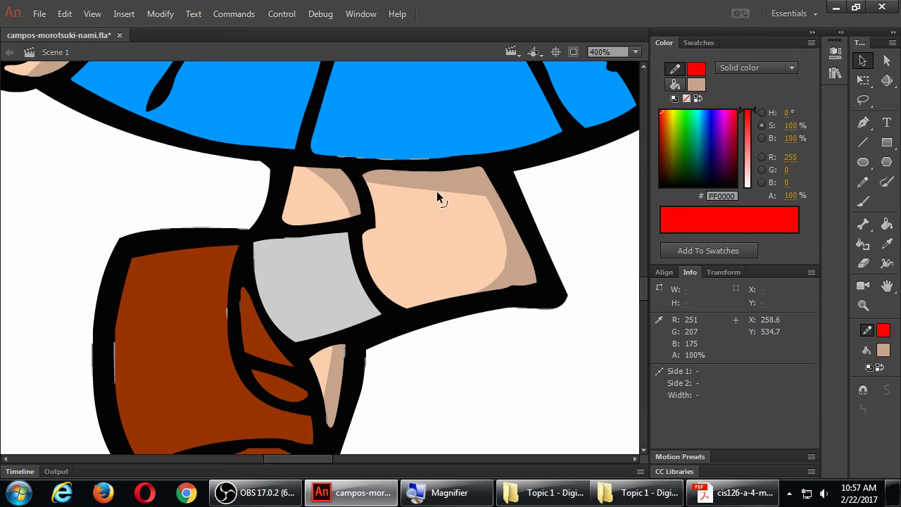
left_click_drag(437, 191, 437, 195)
- Undo the edge bends on the near thigh's shadow
key("ctrl+z")
key("ctrl+z")
key("ctrl+z")
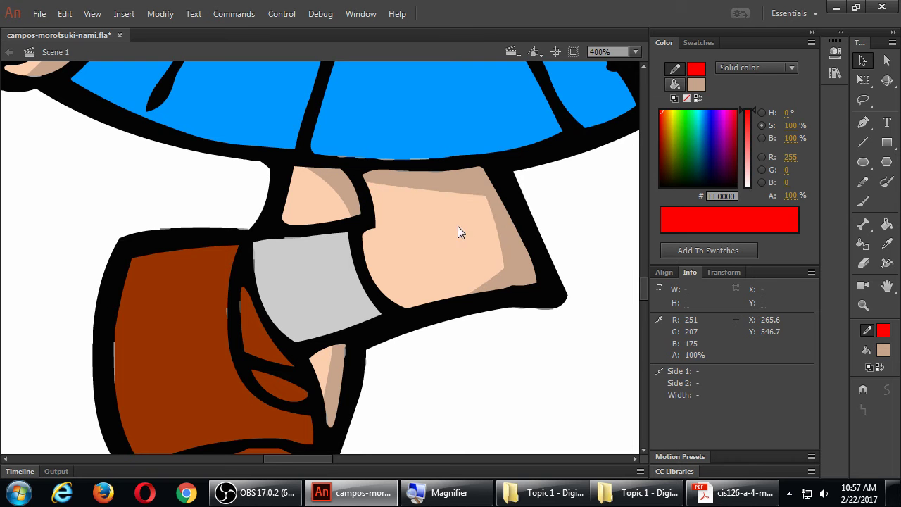
- Try the Smooth option on the near thigh's shadow shape, then undo the smoothing
left_click(509, 241)
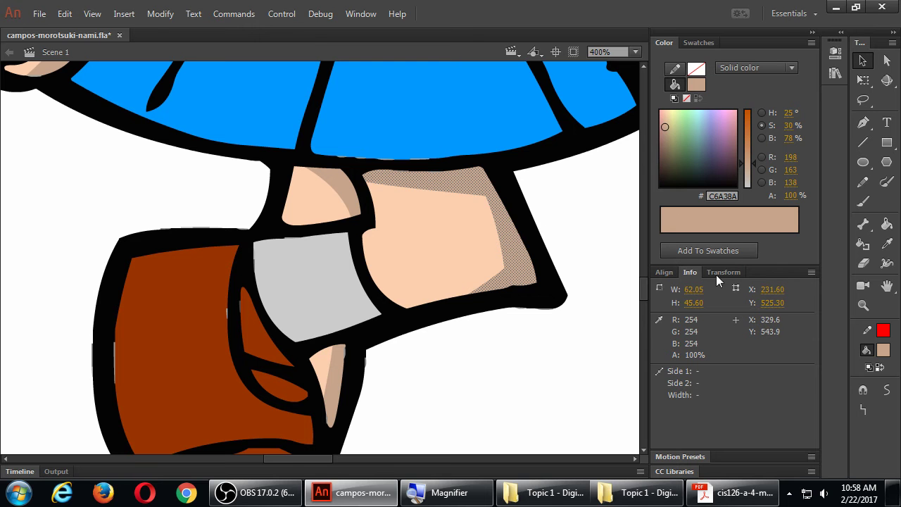
left_click(888, 390)
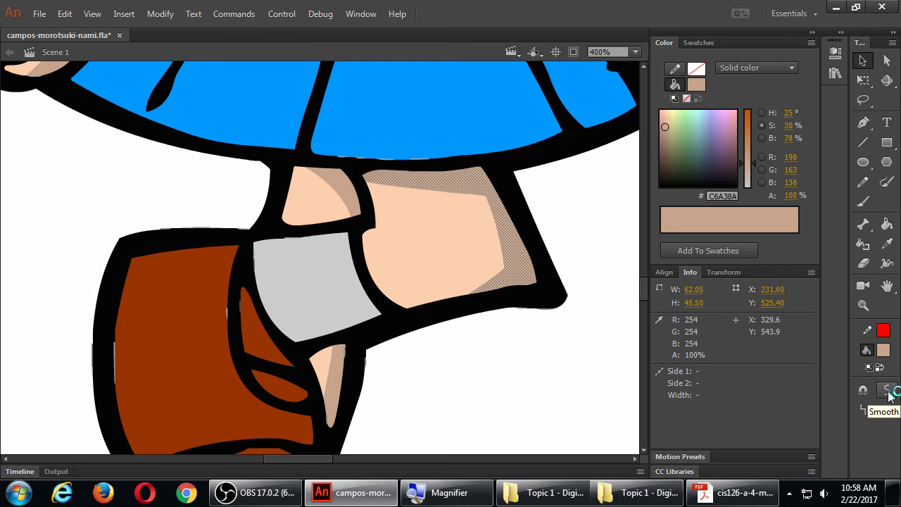
left_click(888, 390)
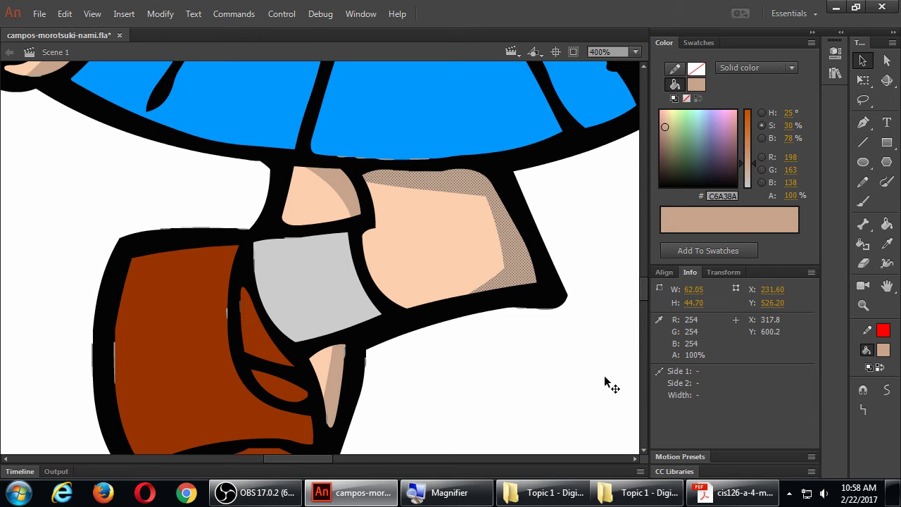
key("ctrl+z")
- Deselect the artwork, reshape the near thigh's shadow so its inner edges curve, and save the drawing
left_click(557, 374)
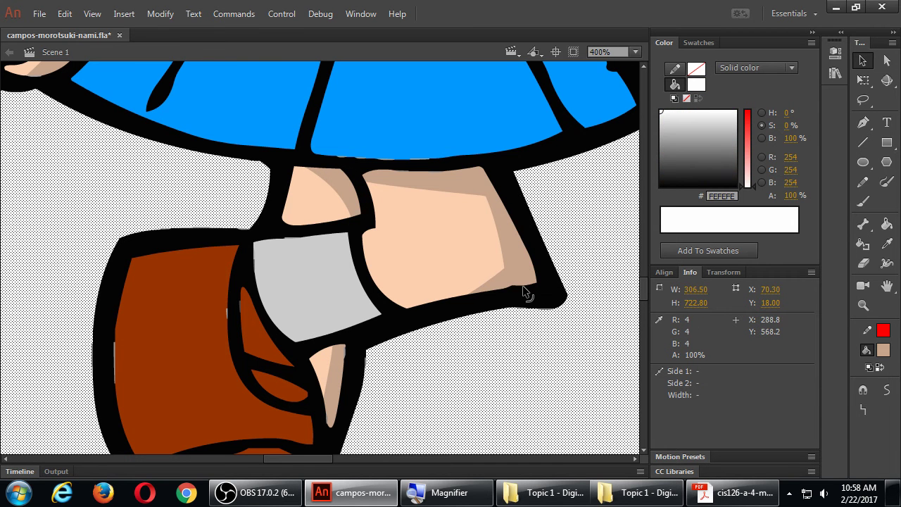
key("ctrl+shift+a")
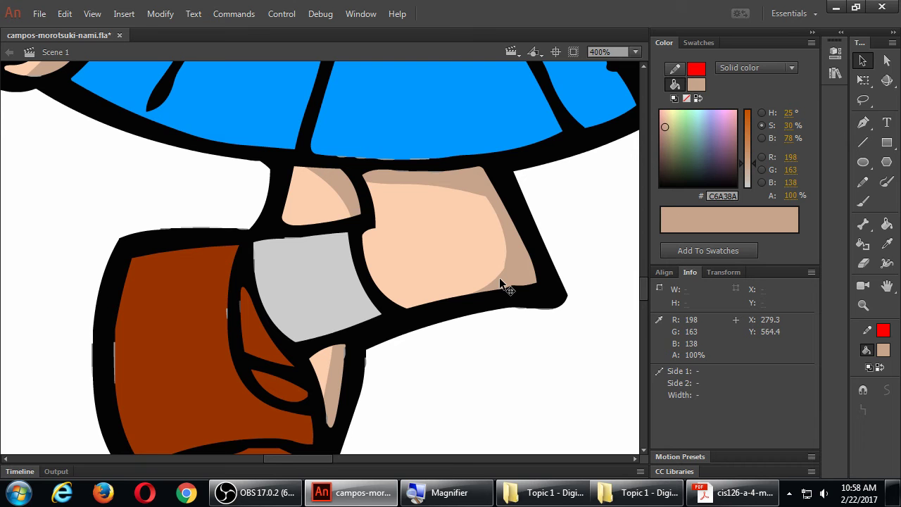
key("ctrl+minus")
key("ctrl+minus")
key("ctrl+minus")
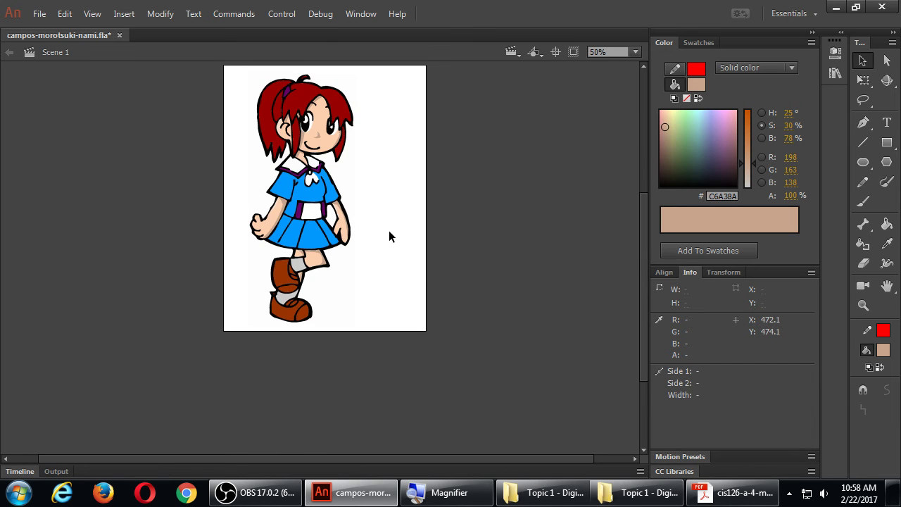
left_click(331, 315)
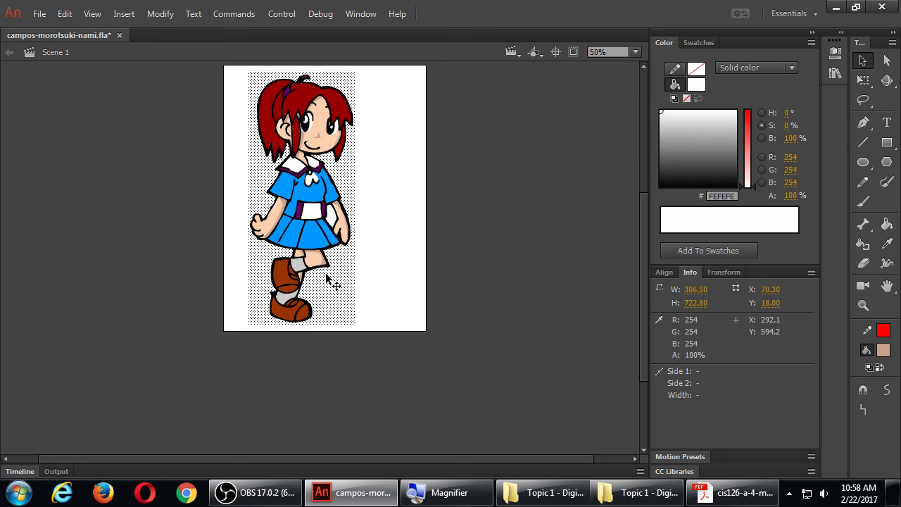
left_click(493, 280)
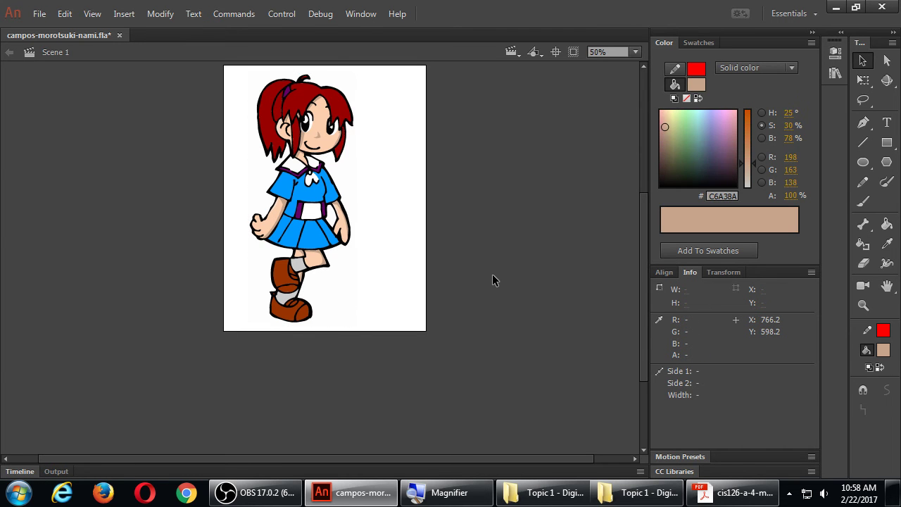
key("ctrl+s")
- Draw a red line with the Line tool along the outer side of the straight arm's sleeve and bend it into an outward curve
key("ctrl+1")
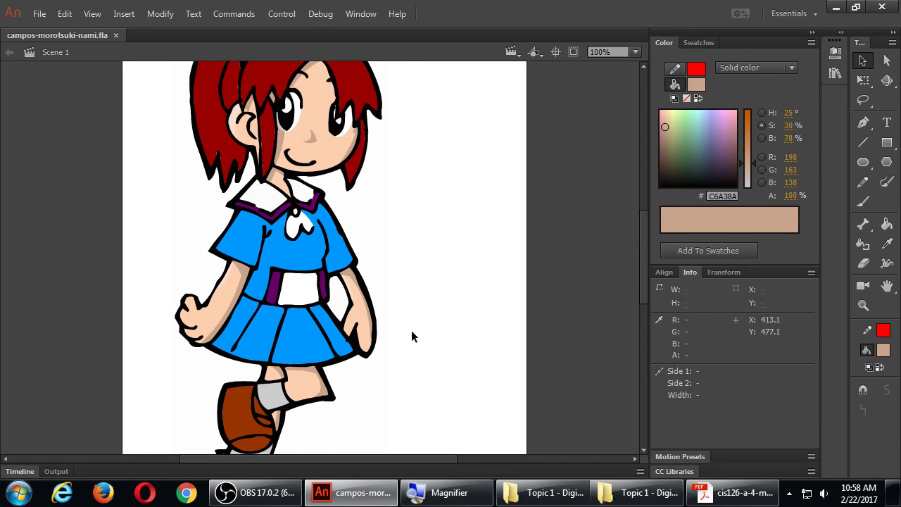
key("h")
left_click_drag(414, 347, 439, 181)
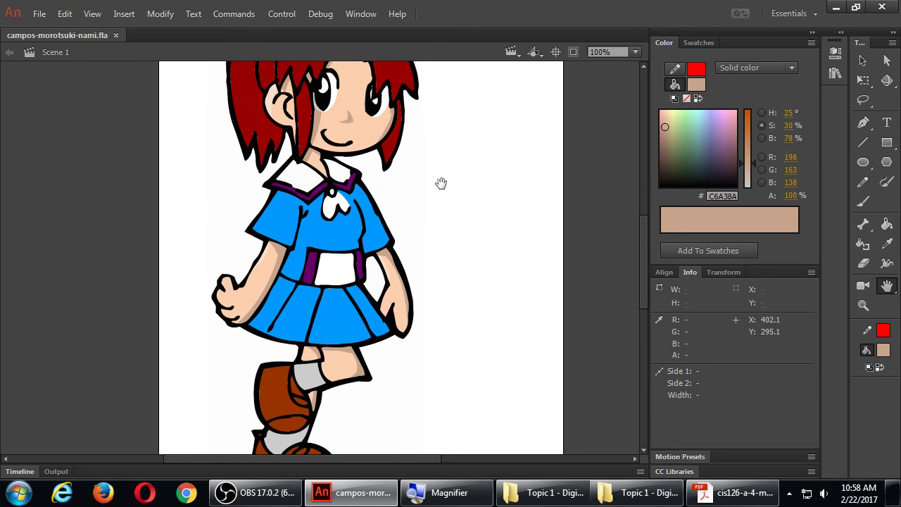
key("ctrl+equal")
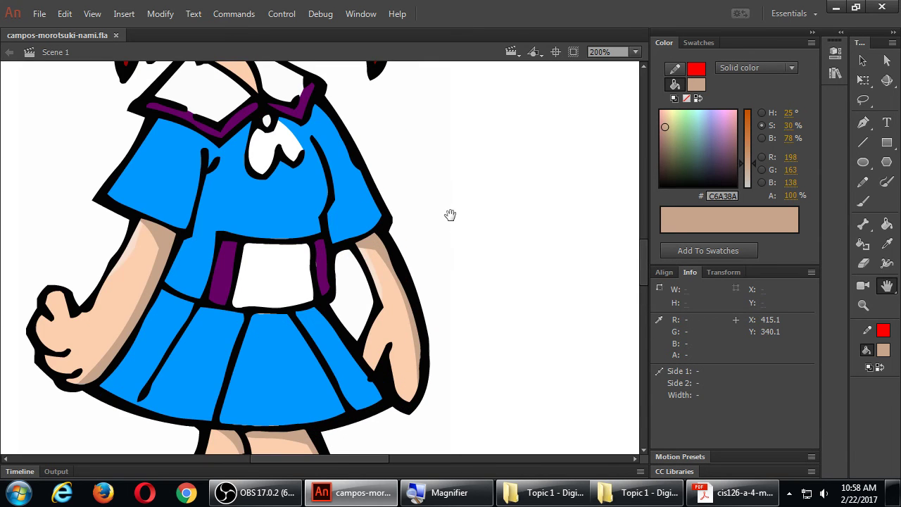
left_click_drag(448, 232, 497, 232)
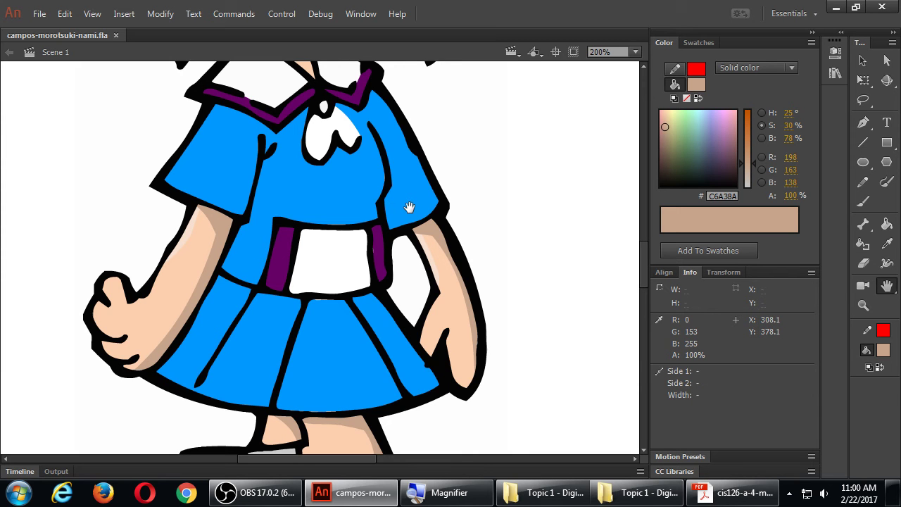
key("n")
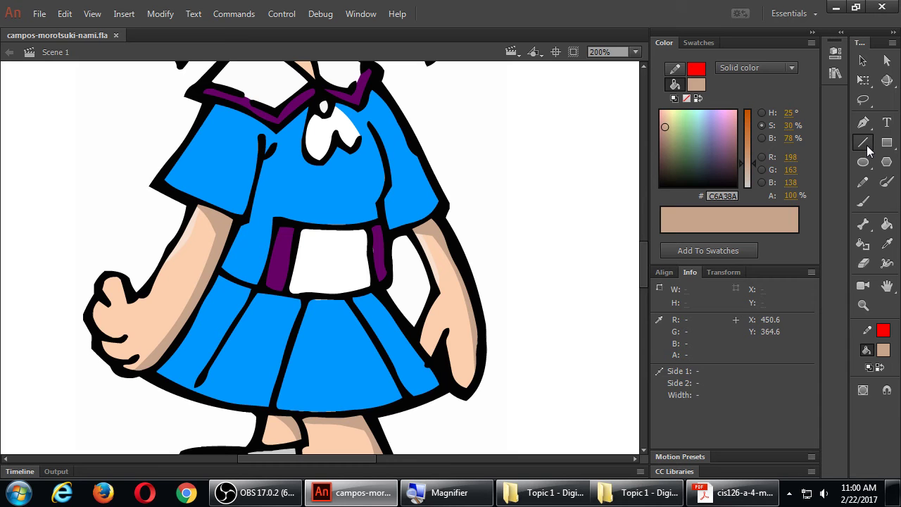
left_click_drag(360, 81, 444, 237)
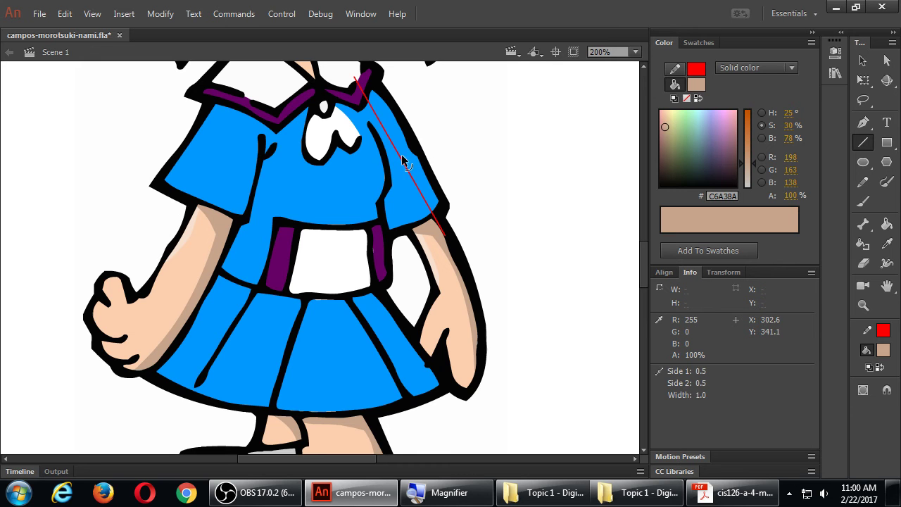
left_click_drag(402, 161, 407, 152)
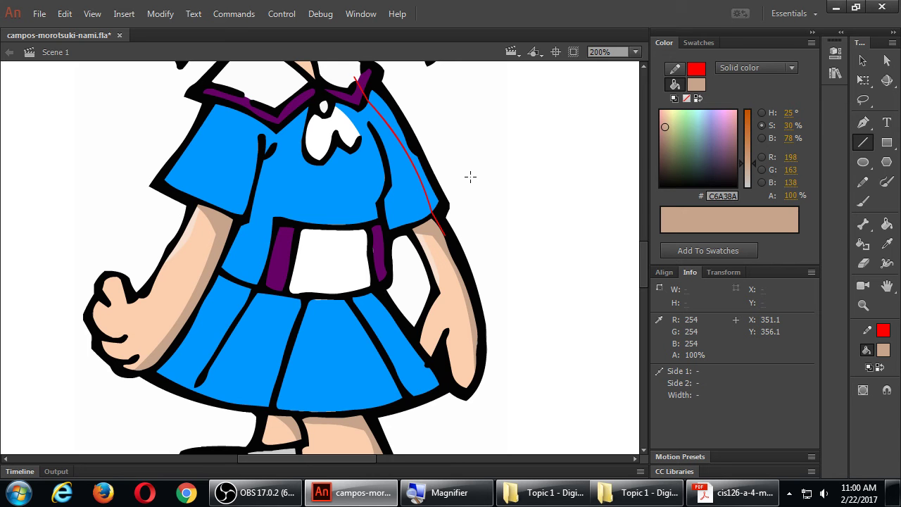
- Draw red Pencil shadow boundaries beside the straight arm's sleeve fold down past the cuff, and beneath both sides of the collar
key("y")
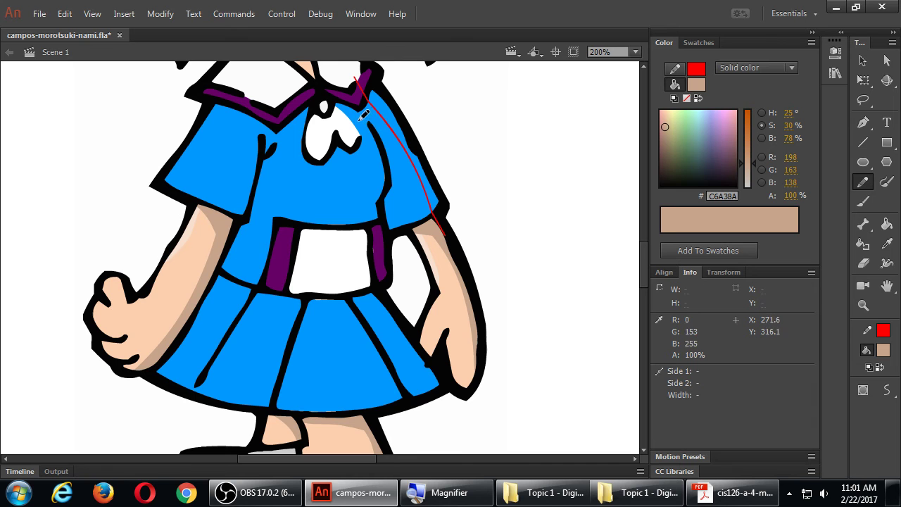
mouse_move(358, 121)
left_mouse_down()
mouse_move(386, 143)
mouse_move(405, 184)
mouse_move(405, 248)
left_mouse_up()
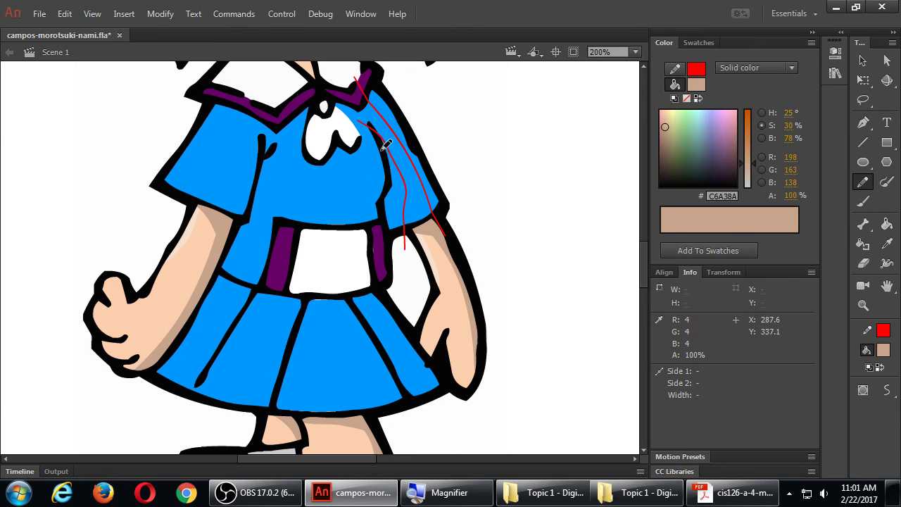
key("ctrl+z")
mouse_move(391, 143)
left_mouse_down()
mouse_move(404, 188)
mouse_move(405, 250)
left_mouse_up()
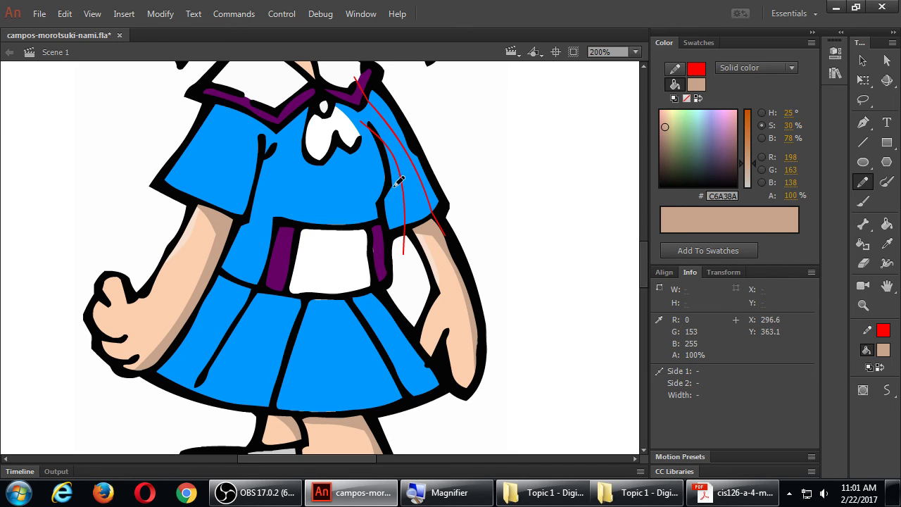
key("ctrl+z")
mouse_move(379, 140)
left_mouse_down()
mouse_move(397, 161)
mouse_move(426, 257)
left_mouse_up()
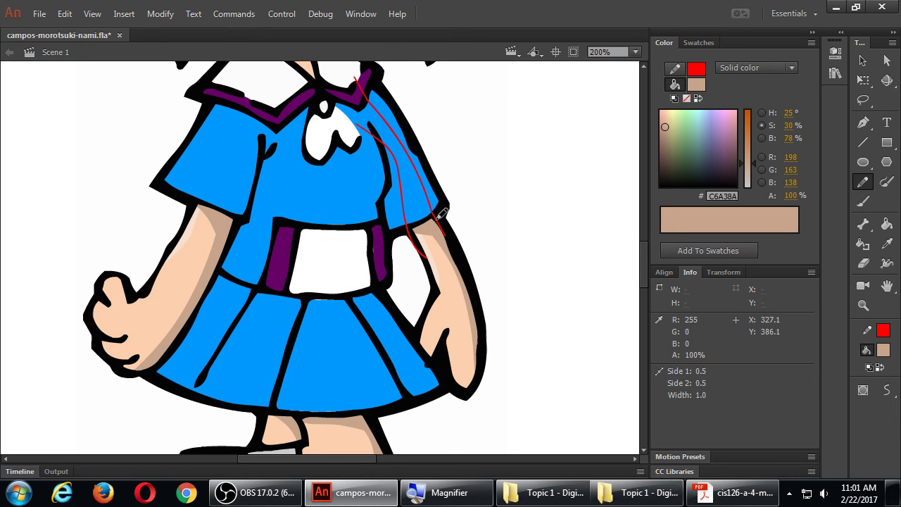
mouse_move(336, 105)
left_mouse_down()
mouse_move(366, 121)
mouse_move(388, 85)
left_mouse_up()
mouse_move(210, 107)
left_mouse_down()
mouse_move(284, 140)
mouse_move(324, 110)
left_mouse_up()
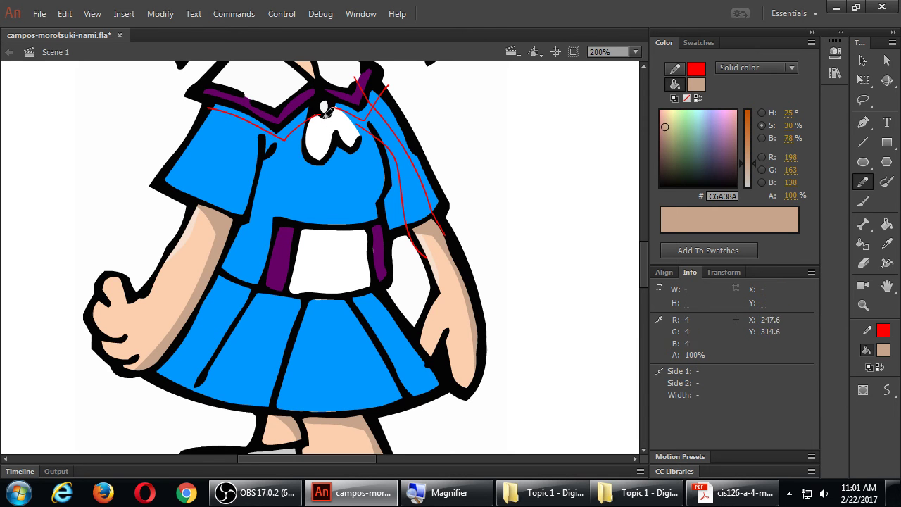
- Draw red Pencil shadow boundaries down the torso beside the bent arm and along both sides of that arm's sleeve
mouse_move(276, 143)
left_mouse_down()
mouse_move(263, 223)
mouse_move(240, 236)
mouse_move(219, 301)
left_mouse_up()
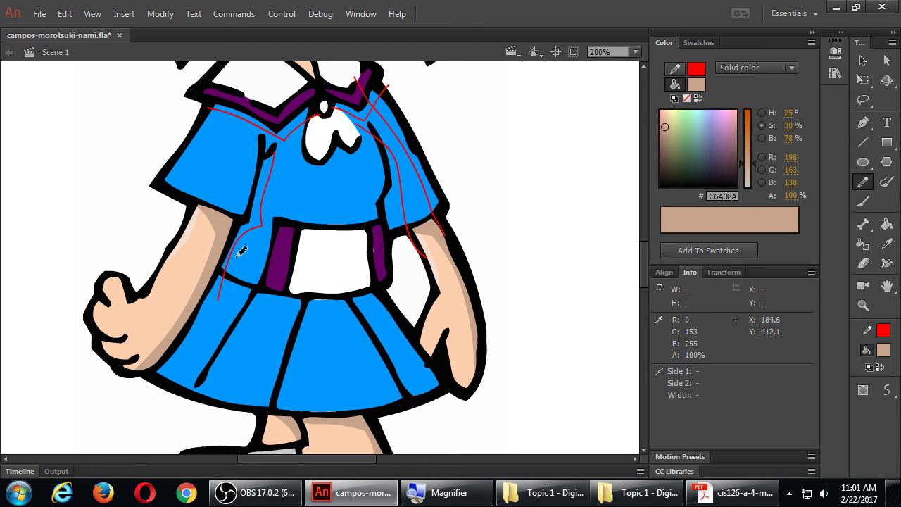
mouse_move(214, 217)
left_mouse_down()
mouse_move(259, 152)
mouse_move(261, 132)
left_mouse_up()
mouse_move(200, 119)
left_mouse_down()
mouse_move(180, 170)
mouse_move(183, 221)
left_mouse_up()
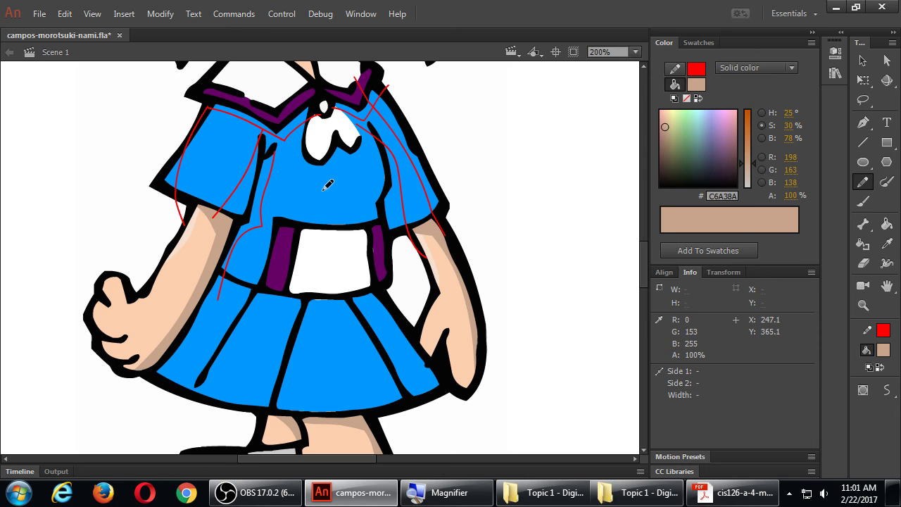
- Draw red Pencil shadow boundaries around the bow's loops and from the bodice fold down across the white belt panel
mouse_move(320, 160)
left_mouse_down()
mouse_move(344, 150)
mouse_move(337, 138)
mouse_move(365, 131)
mouse_move(333, 128)
left_mouse_up()
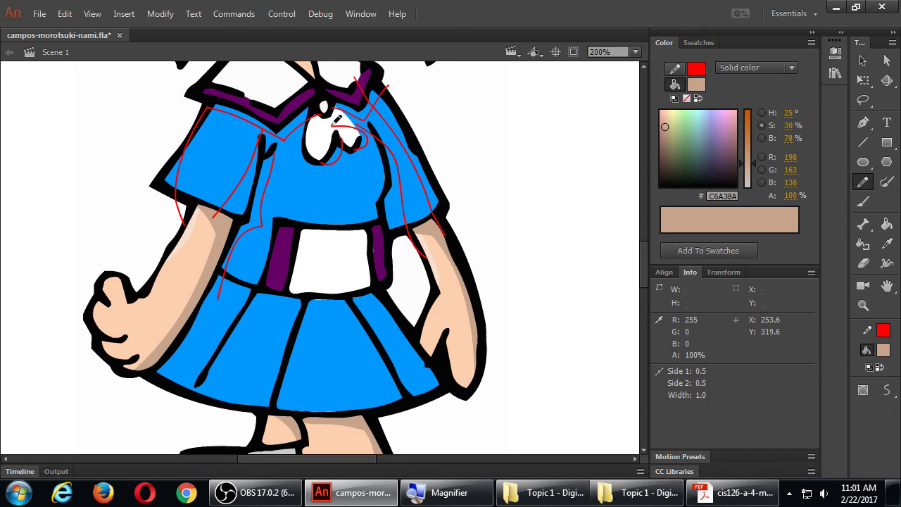
left_click(372, 206)
mouse_move(373, 205)
left_mouse_down()
mouse_move(340, 233)
mouse_move(364, 247)
mouse_move(380, 301)
left_mouse_up()
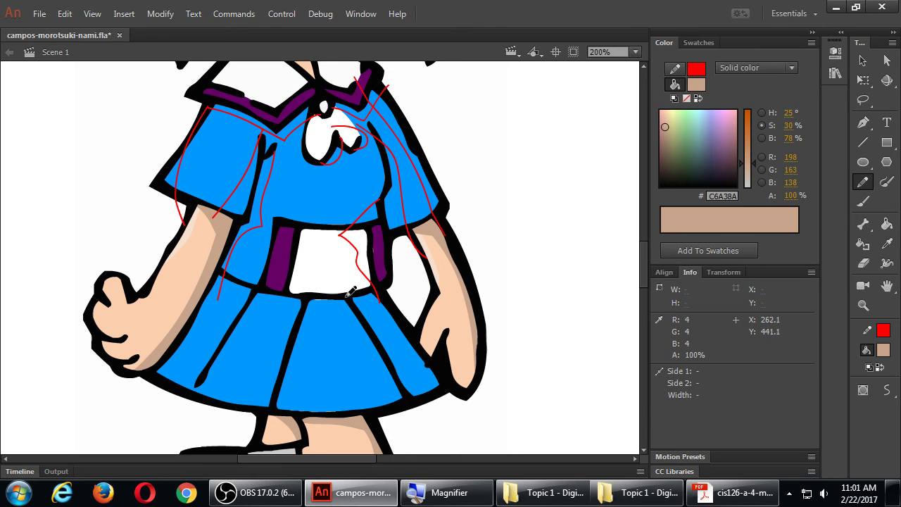
- Draw curved red Pencil shadow boundaries below the waistband across each skirt pleat and down the skirt's side beside the bent arm
left_click_drag(345, 298, 413, 337)
mouse_move(307, 297)
left_mouse_down()
mouse_move(392, 342)
mouse_move(387, 352)
left_mouse_up()
left_click_drag(252, 291, 300, 345)
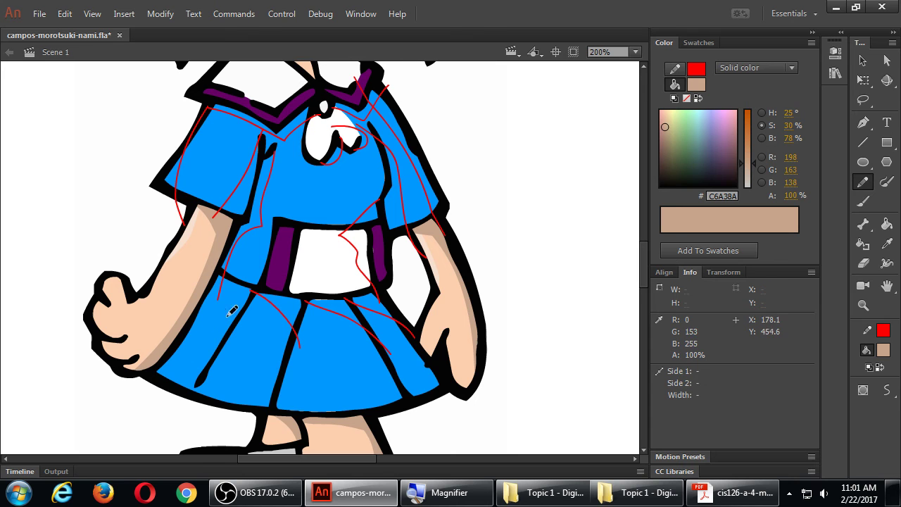
mouse_move(224, 276)
left_mouse_down()
mouse_move(178, 376)
mouse_move(141, 407)
left_mouse_up()
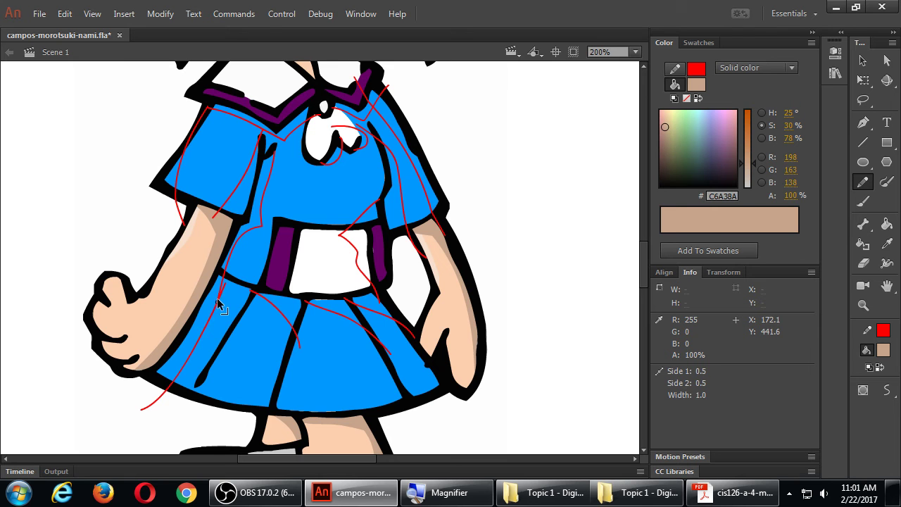
left_click_drag(227, 273, 248, 324)
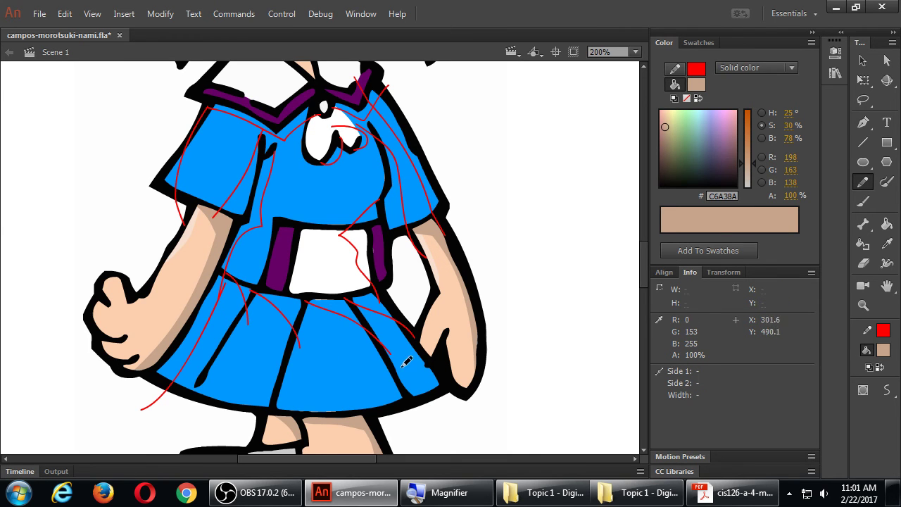
- Extend the red shadow boundaries down the pleats past the hem, adding a straight line along the skirt's side by the straight arm
left_click_drag(392, 352, 455, 416)
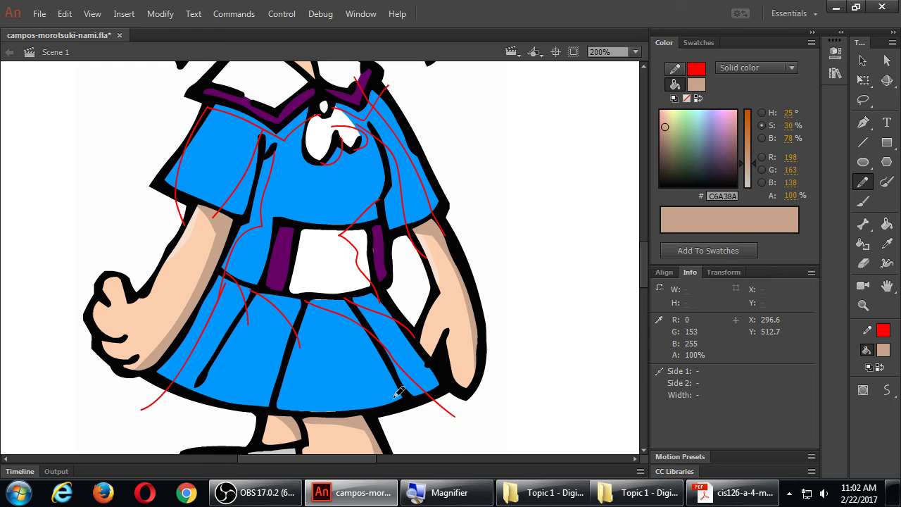
left_click_drag(244, 411, 289, 350)
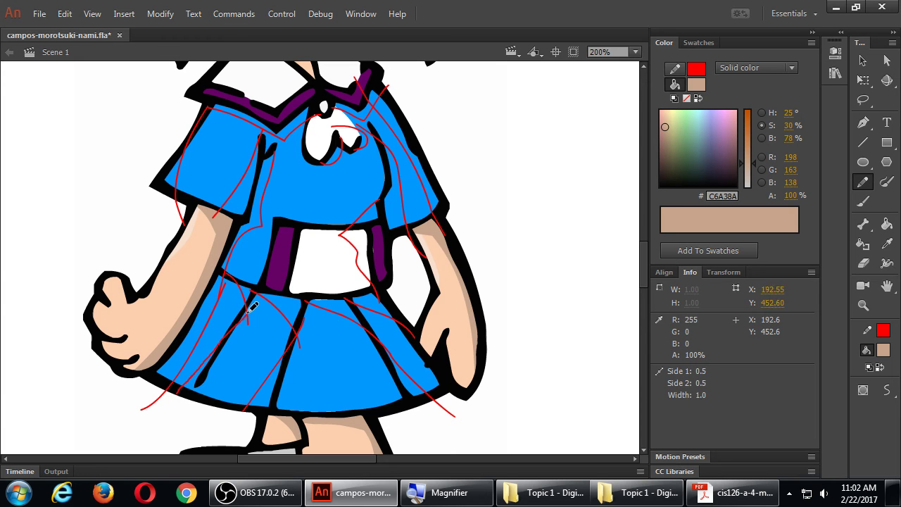
left_click_drag(202, 371, 172, 426)
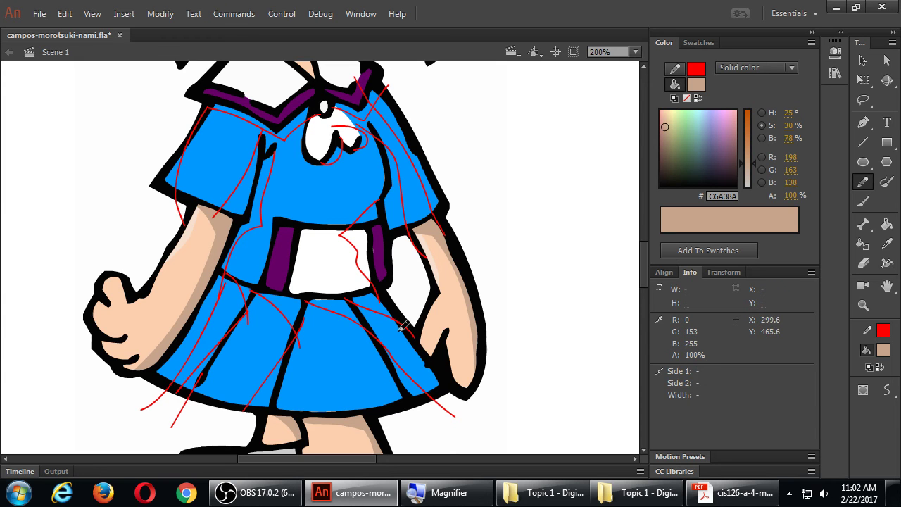
key("n")
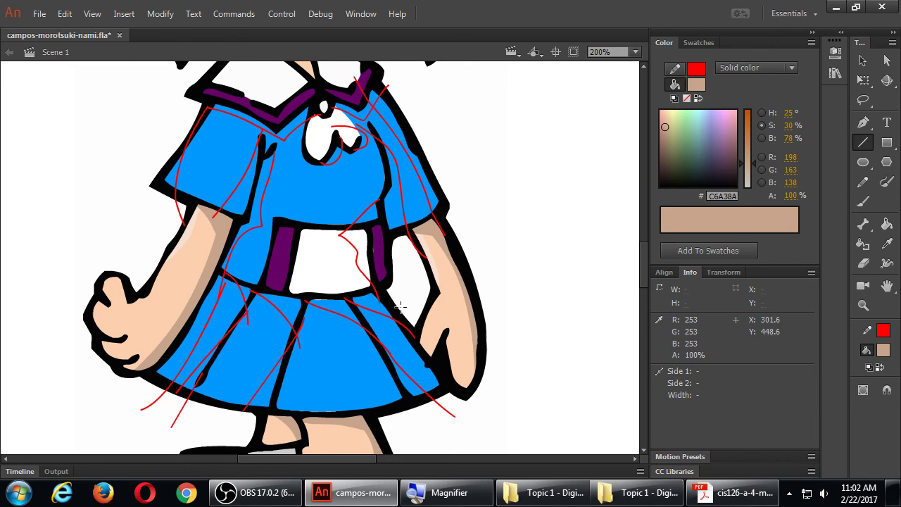
left_click_drag(380, 307, 454, 414)
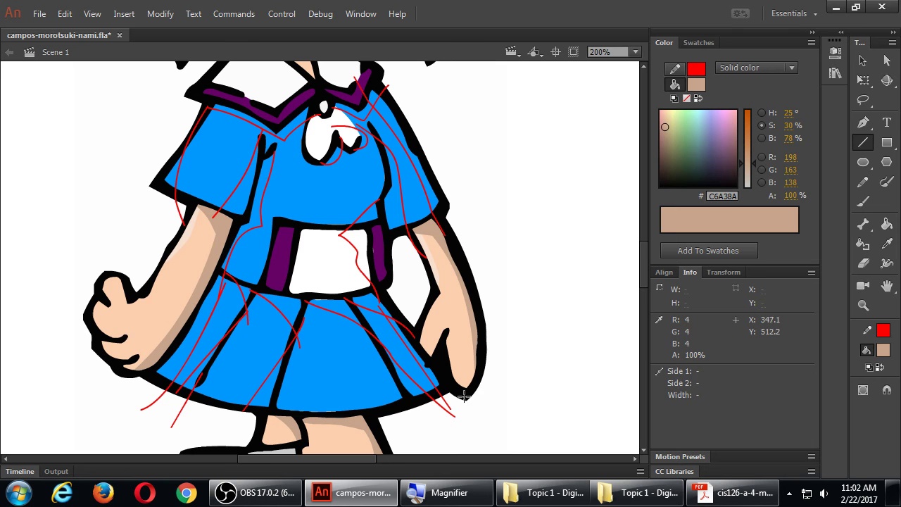
- Darken the dress's blue to 79% brightness (0078C9) and fill the shadow areas of the straight arm's sleeve with it
key("k")
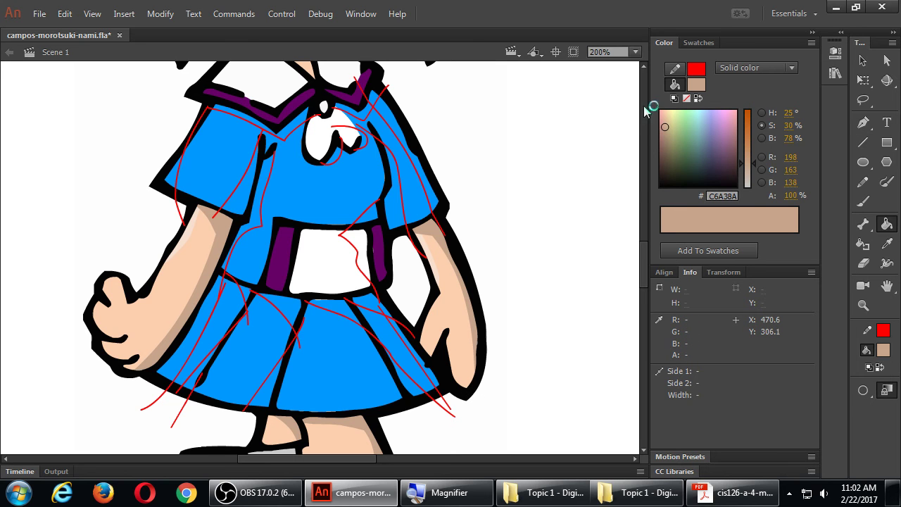
left_click(697, 85)
left_click(366, 191)
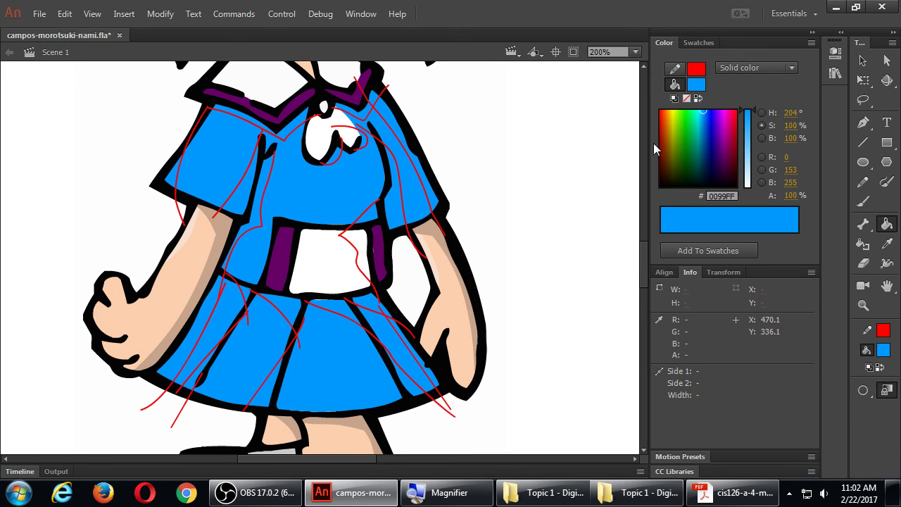
left_click(761, 138)
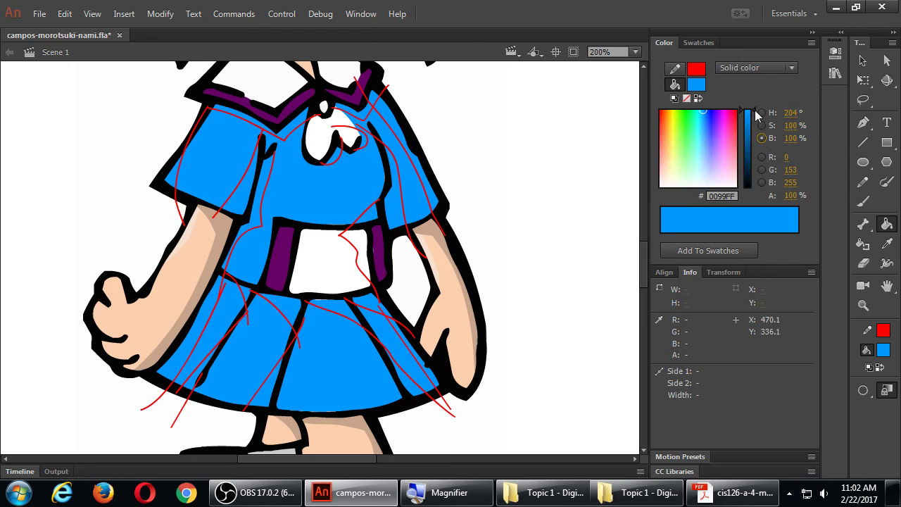
left_click_drag(757, 116, 758, 127)
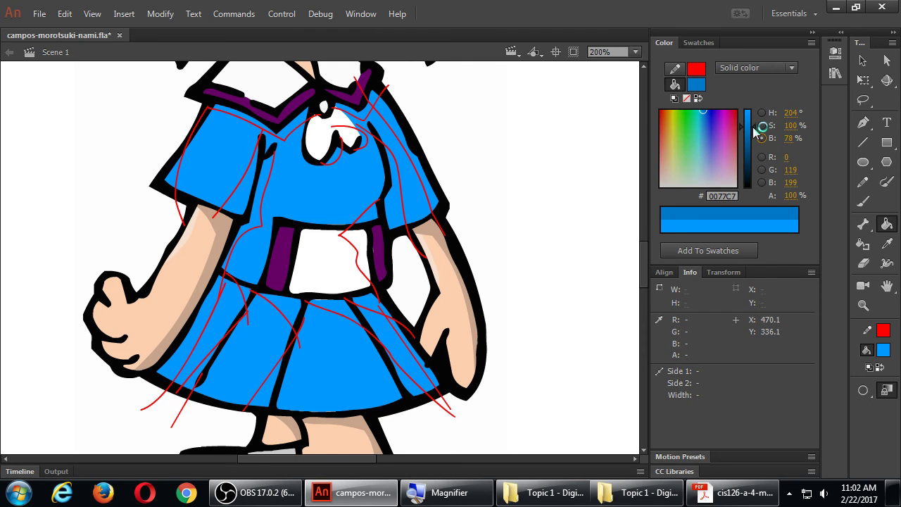
left_click(434, 201)
left_click(396, 205)
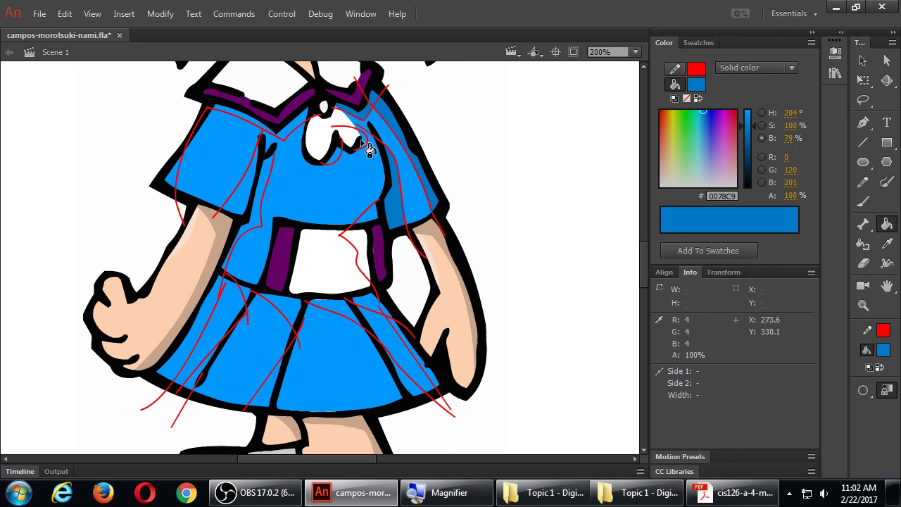
- Fill the outlined shadows beneath the collar, along the torso, inside the bent arm's sleeve and on the skirt with the darker blue
left_click(302, 139)
left_click(264, 185)
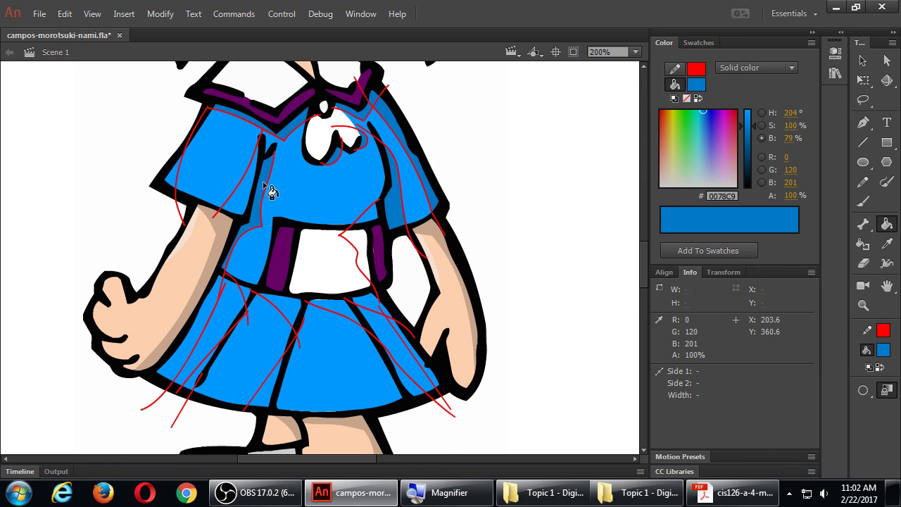
left_click(255, 202)
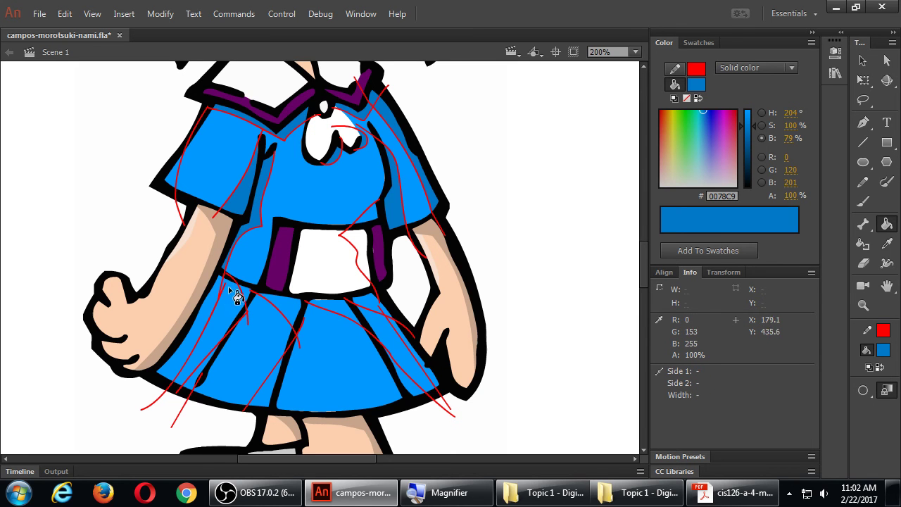
left_click(220, 309)
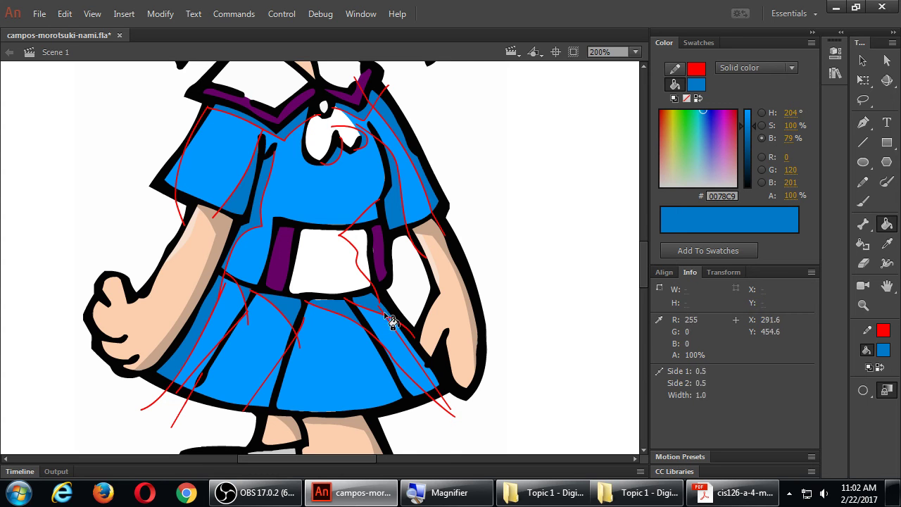
left_click(424, 401)
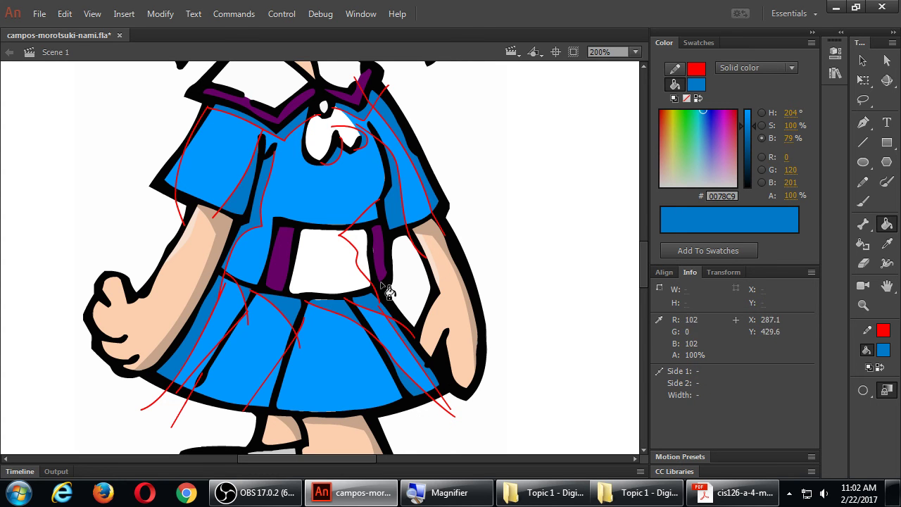
left_click(374, 223)
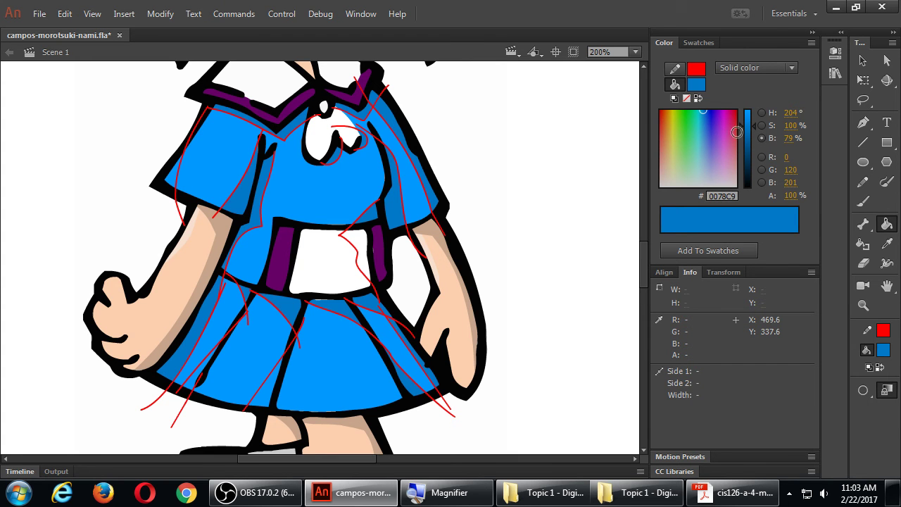
- Lighten the dress's base blue to 58% saturation (6BC4FF) and fill the highlight at the bent arm's outer sleeve edge
left_click(696, 84)
left_click(549, 128)
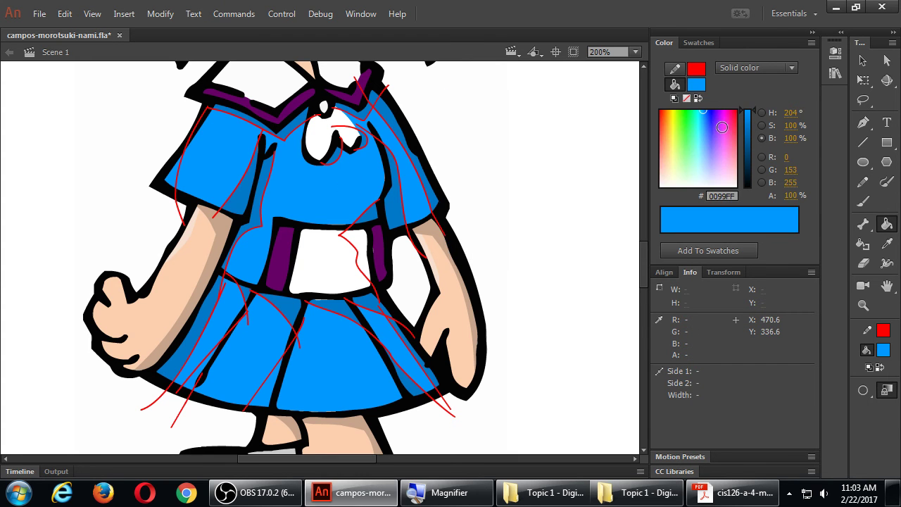
left_click(761, 125)
left_click_drag(757, 113, 753, 135)
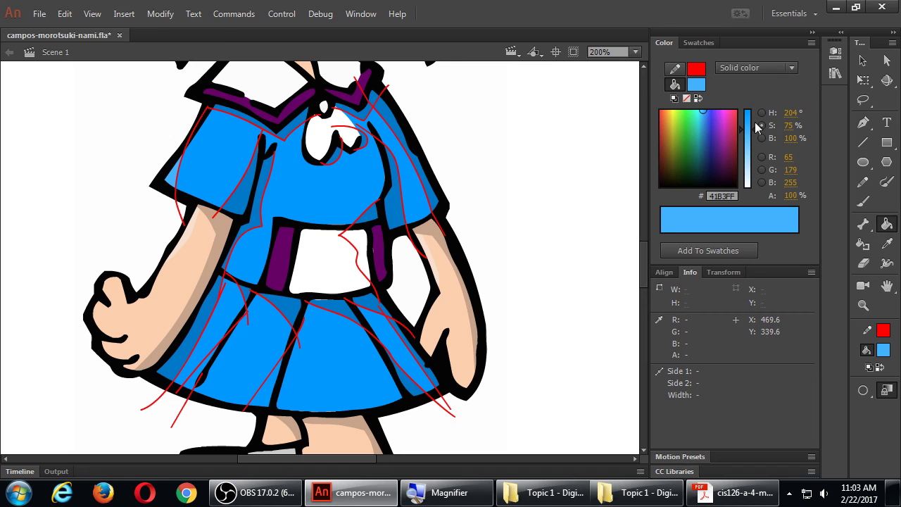
left_click_drag(755, 135, 754, 143)
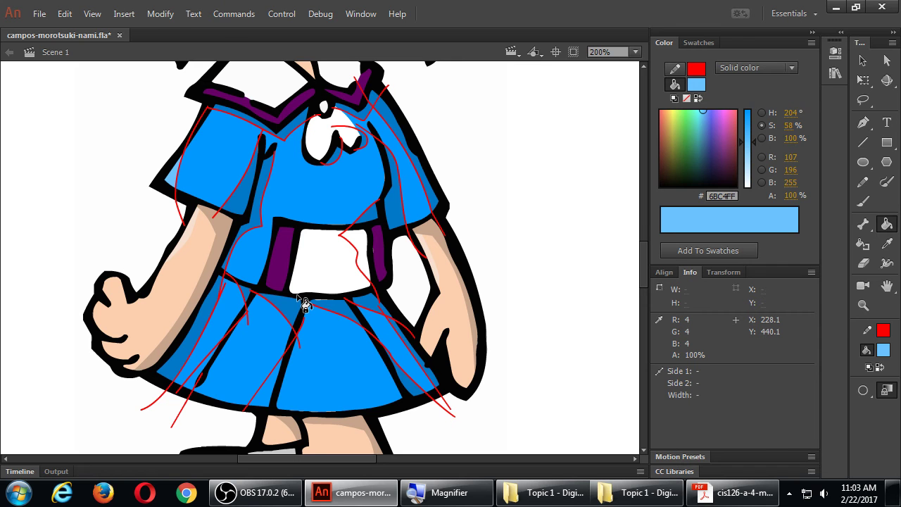
- Draw two straight red lines with the Line tool just beside the black creases of the skirt's two pleats nearest the bent arm
key("n")
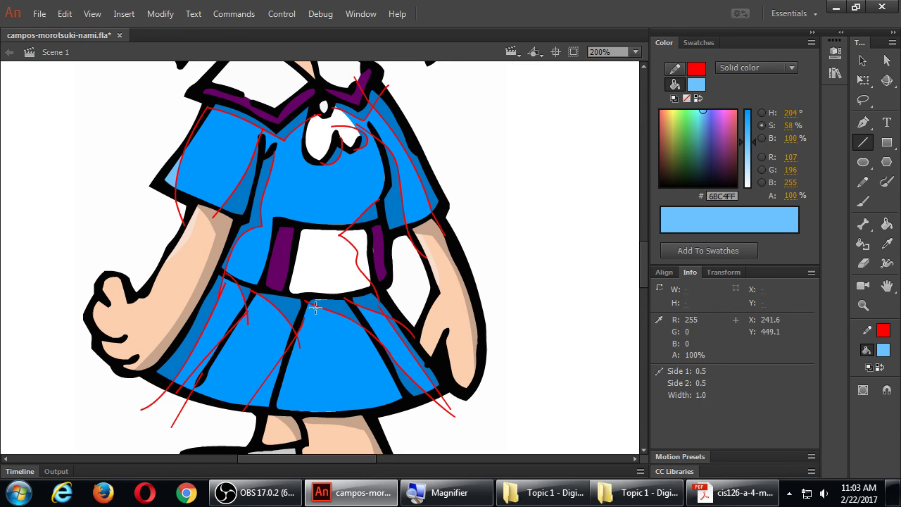
mouse_move(315, 307)
left_mouse_down()
mouse_move(311, 352)
mouse_move(279, 428)
left_mouse_up()
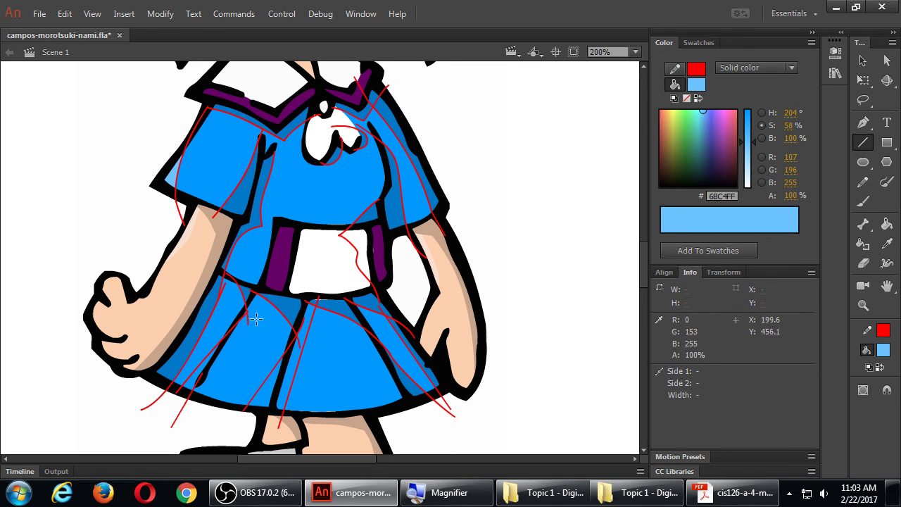
left_click_drag(264, 291, 193, 416)
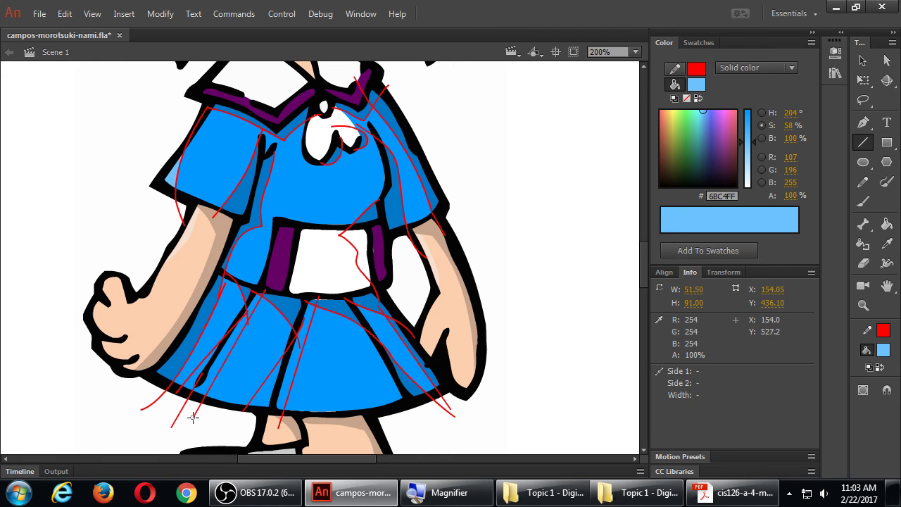
- Fill the narrow strips between those two skirt creases and their red lines with the light blue highlight, and save the drawing
key("k")
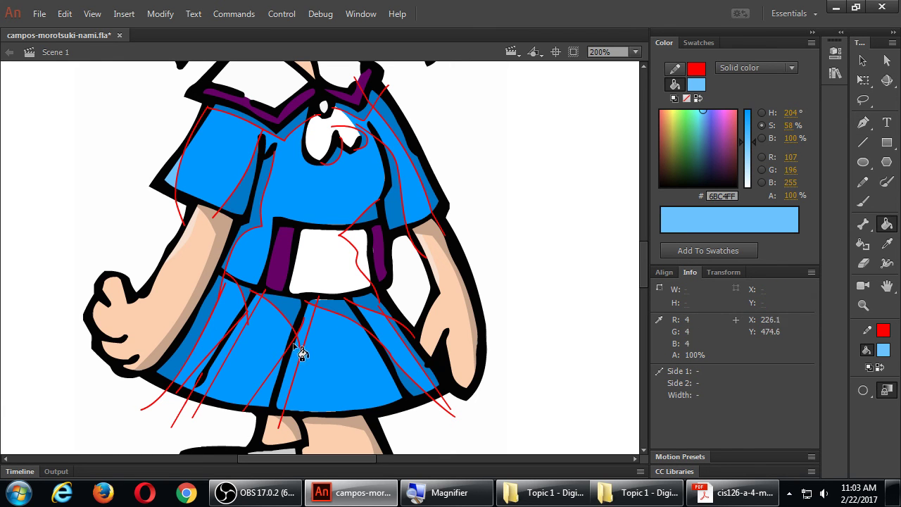
left_click(304, 336)
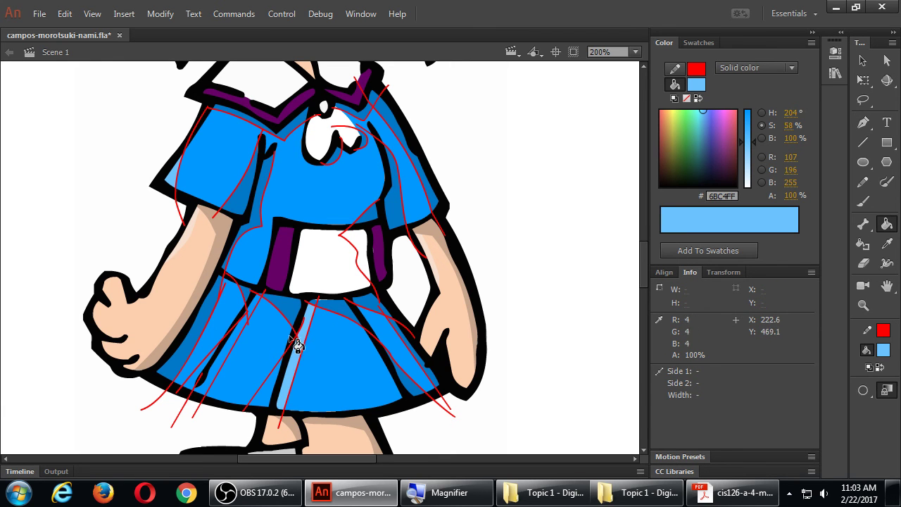
left_click(255, 315)
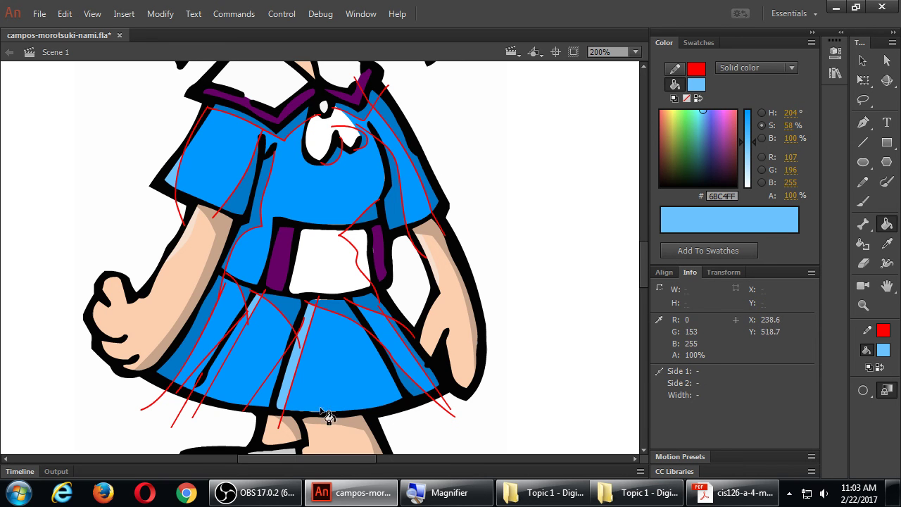
left_click(229, 348)
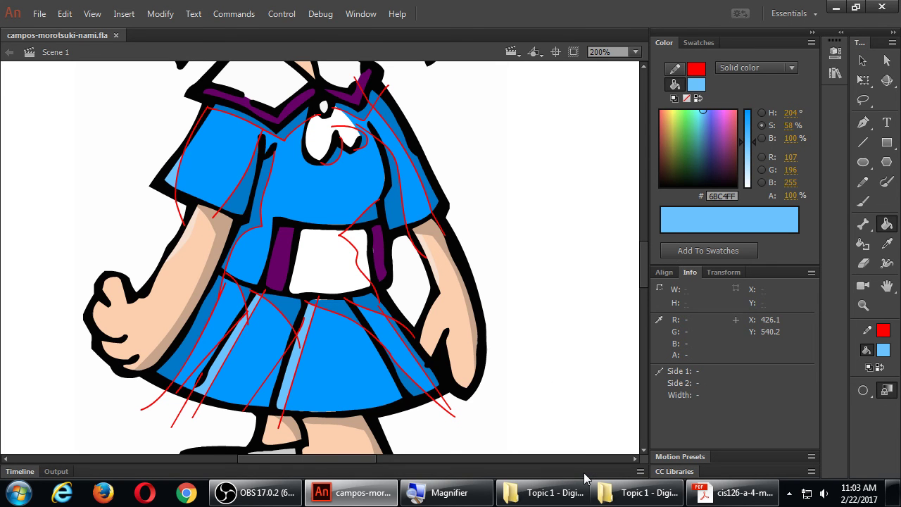
- Link the dress's red boundary lines with one continuous Pencil scribble across the artwork, and delete all the connected red lines together
key("y")
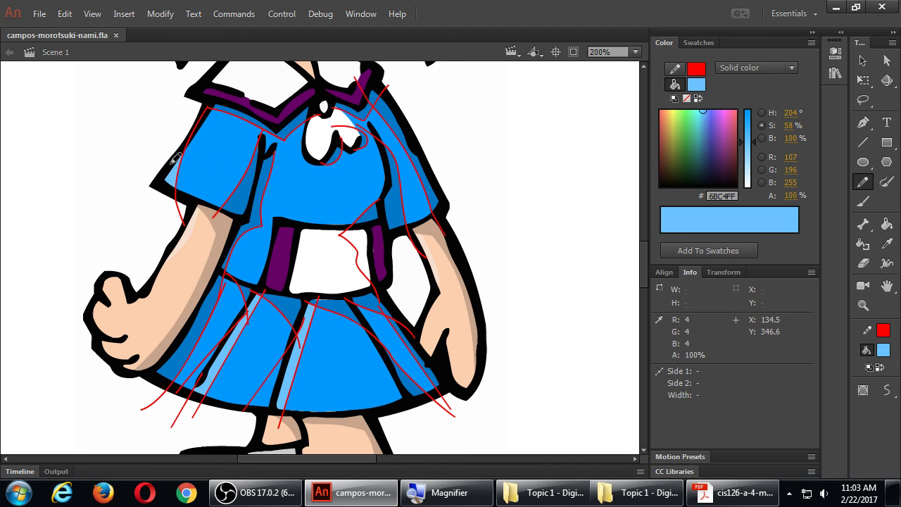
mouse_move(128, 158)
left_mouse_down()
mouse_move(232, 194)
mouse_move(285, 389)
mouse_move(633, 352)
mouse_move(100, 117)
mouse_move(490, 111)
mouse_move(532, 186)
left_mouse_up()
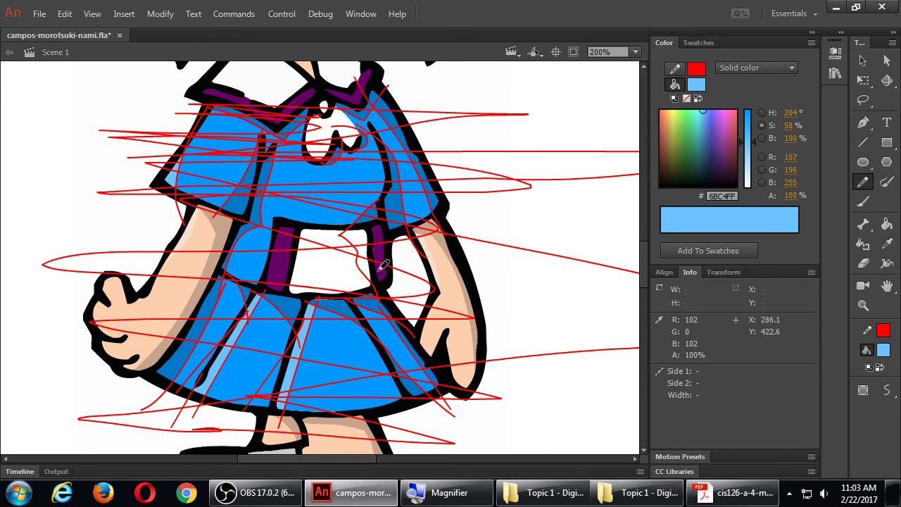
key("v")
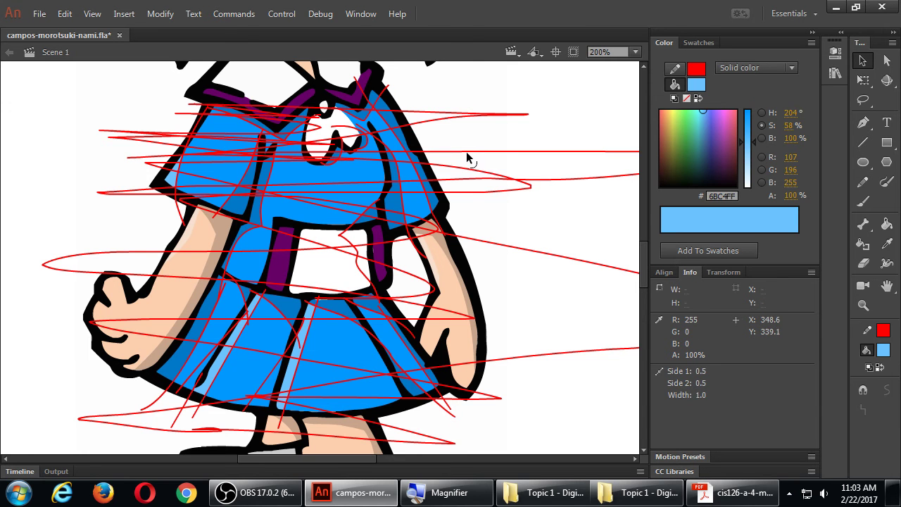
double_click(467, 154)
key("Delete")
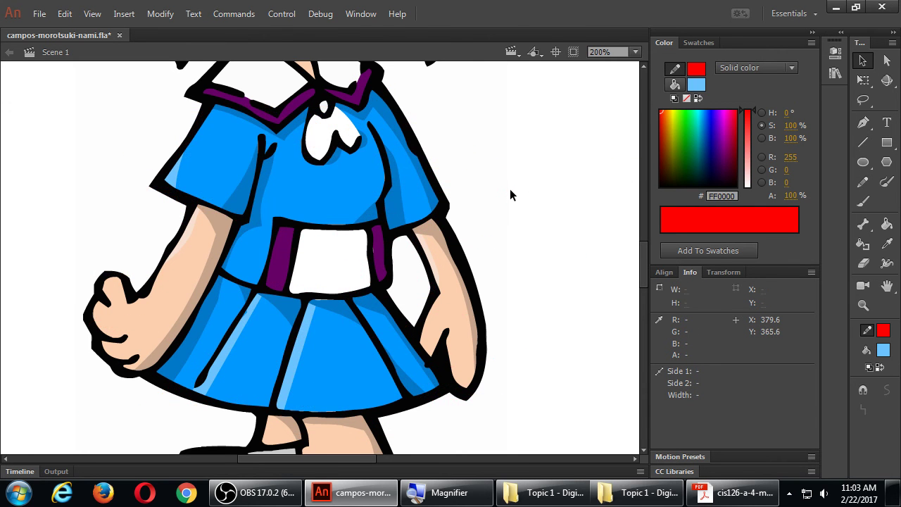
- Save the drawing, test the movie to preview the whole character, and close the preview
key("ctrl+s")
key("ctrl+Return")
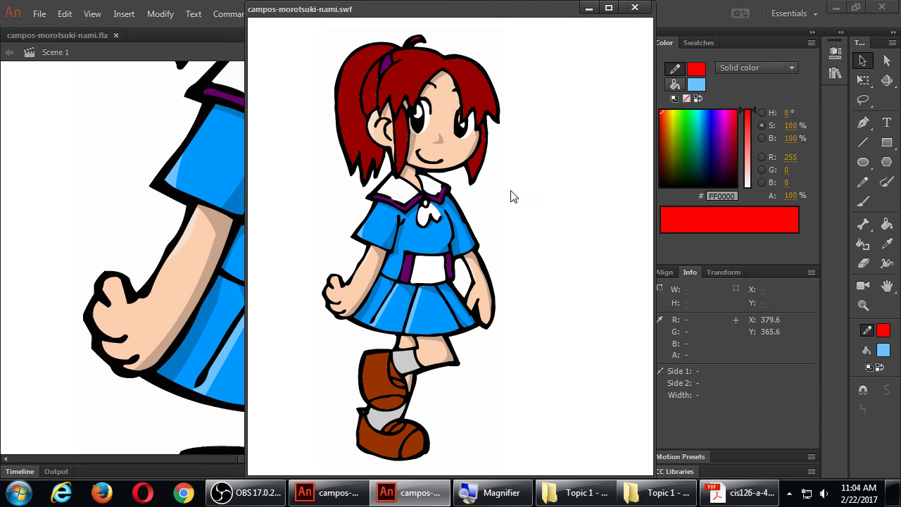
left_click(633, 7)
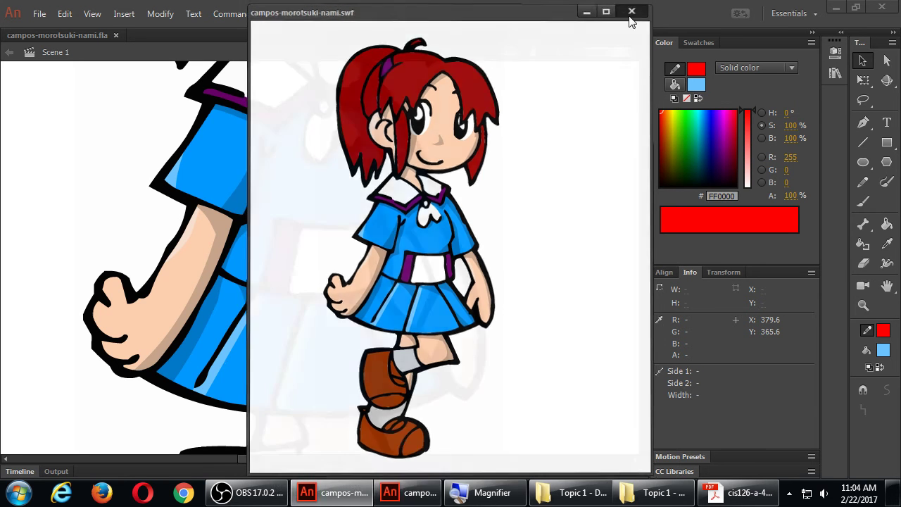
- Draw pairs of zigzag red Pencil lines across both front hair sections and the ponytail to bound a band of shine
scroll(465, 145, "up", 5)
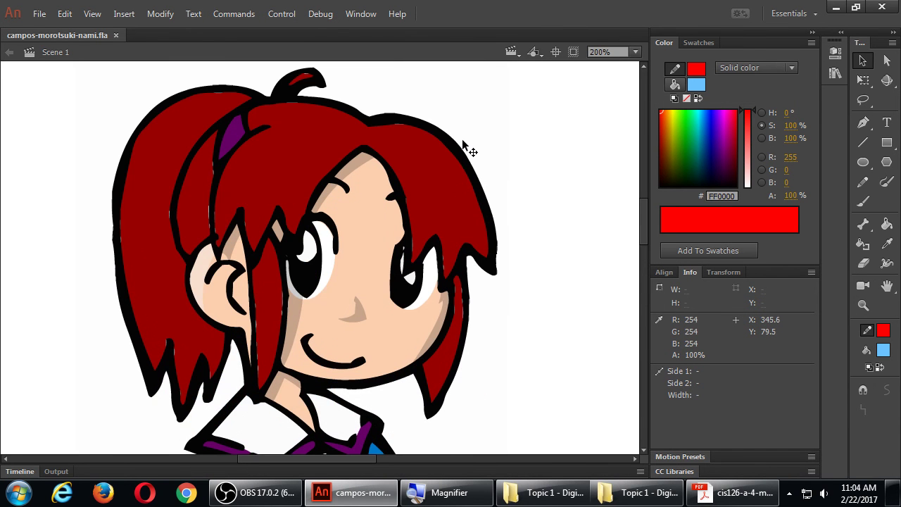
key("y")
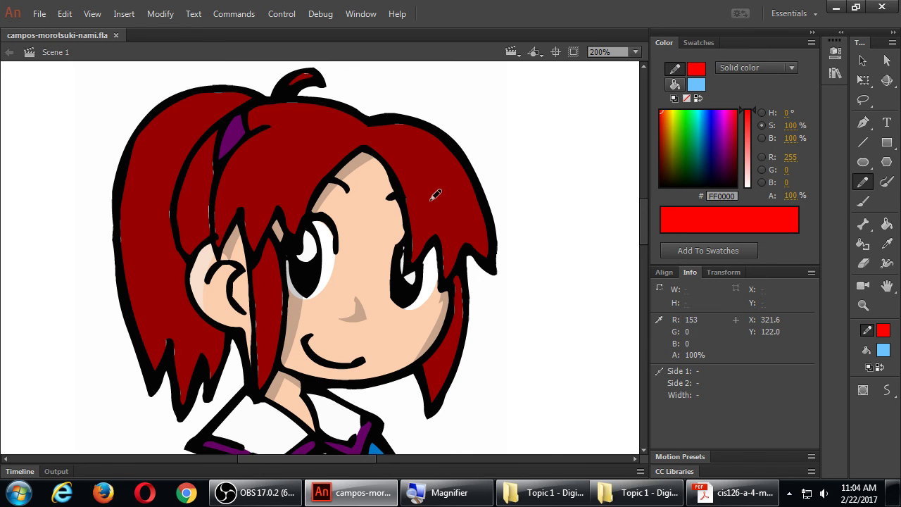
mouse_move(381, 166)
left_mouse_down()
mouse_move(445, 146)
mouse_move(477, 154)
left_mouse_up()
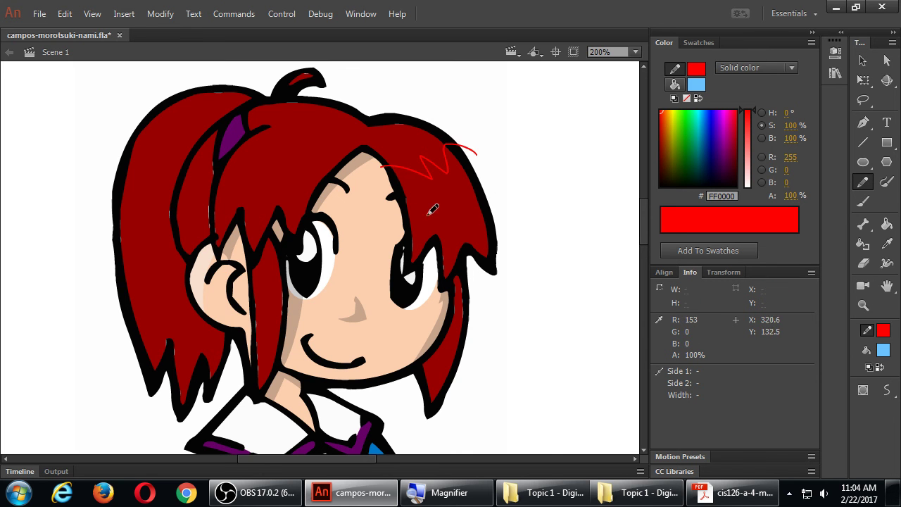
mouse_move(391, 184)
left_mouse_down()
mouse_move(482, 185)
mouse_move(480, 168)
left_mouse_up()
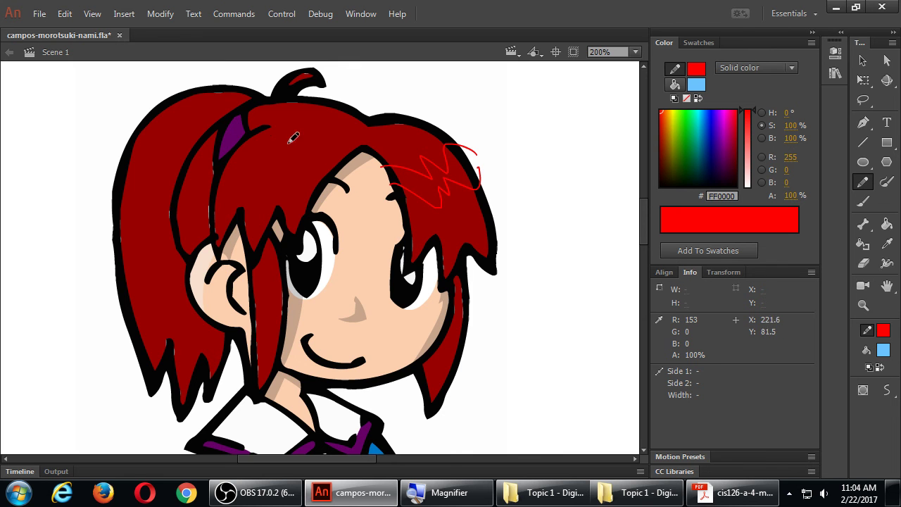
mouse_move(243, 145)
left_mouse_down()
mouse_move(248, 168)
mouse_move(288, 149)
mouse_move(344, 188)
left_mouse_up()
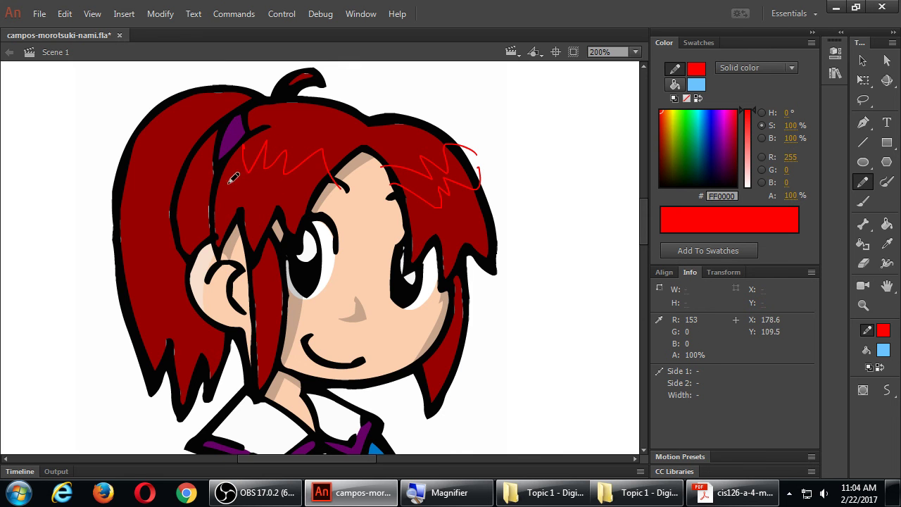
mouse_move(215, 167)
left_mouse_down()
mouse_move(245, 199)
mouse_move(294, 187)
mouse_move(348, 192)
left_mouse_up()
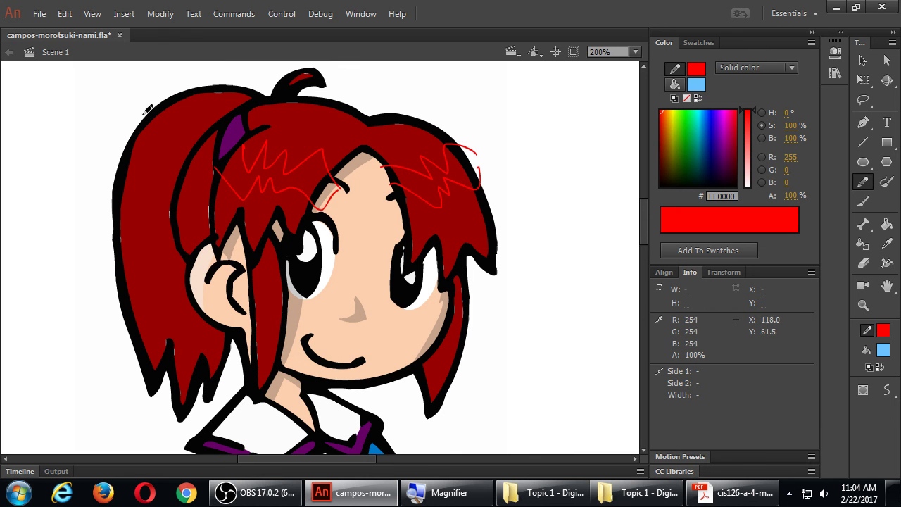
left_click_drag(152, 118, 189, 171)
mouse_move(121, 153)
left_mouse_down()
mouse_move(139, 174)
mouse_move(166, 170)
mouse_move(182, 183)
mouse_move(214, 159)
mouse_move(219, 195)
mouse_move(178, 184)
mouse_move(233, 188)
left_mouse_up()
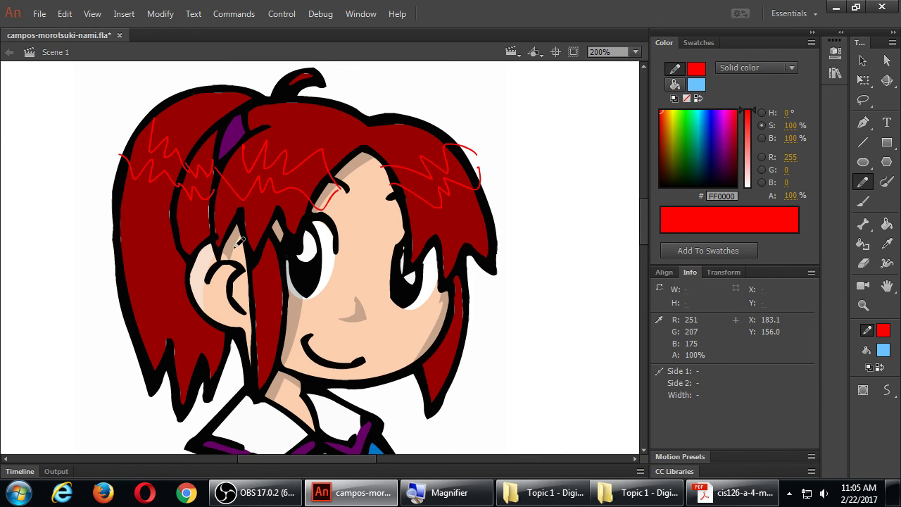
- Fill the hair's zigzag bands with its dark red at 38% saturation (995F5F), and try 12% (998686) on the bangs farthest from the ponytail
mouse_move(331, 501)
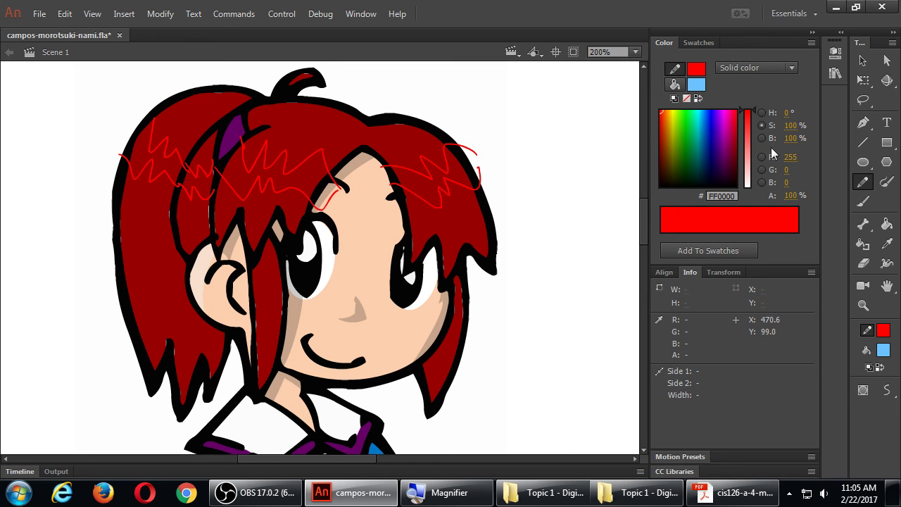
key("i")
left_click(456, 204)
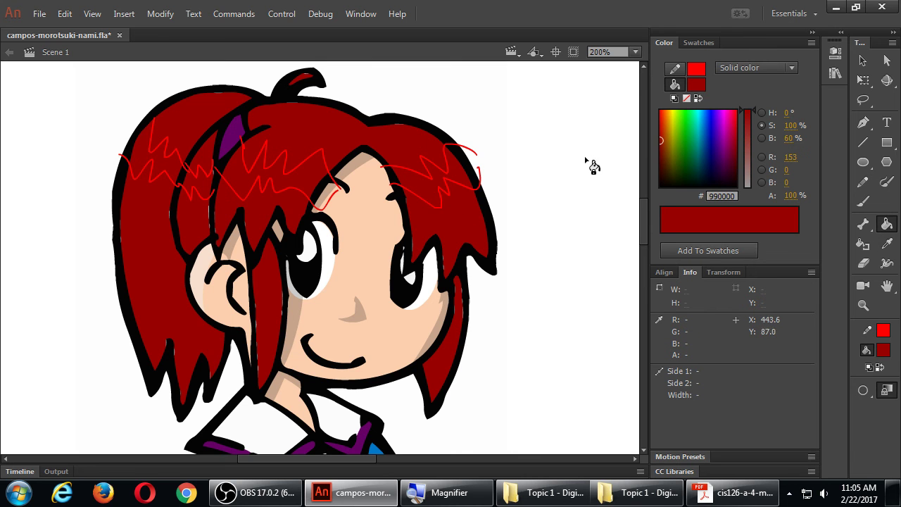
left_click(760, 138)
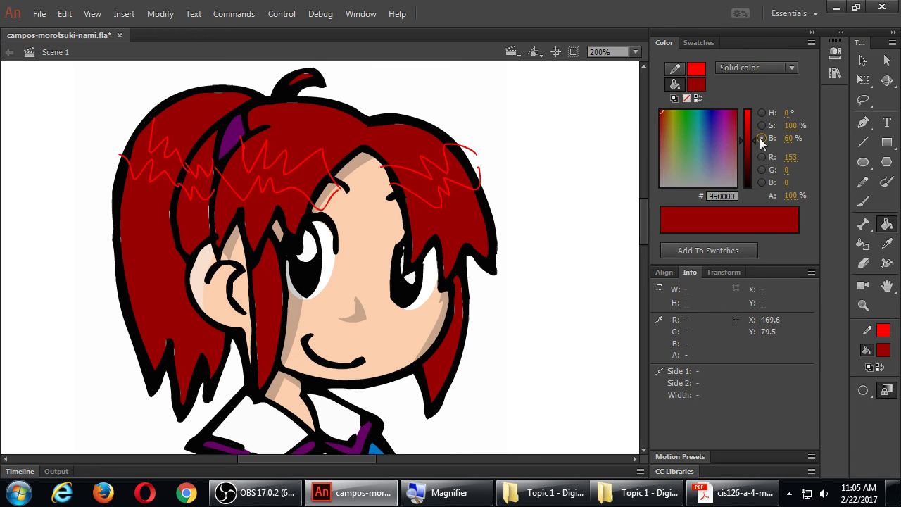
left_click(760, 124)
left_click_drag(754, 110, 752, 158)
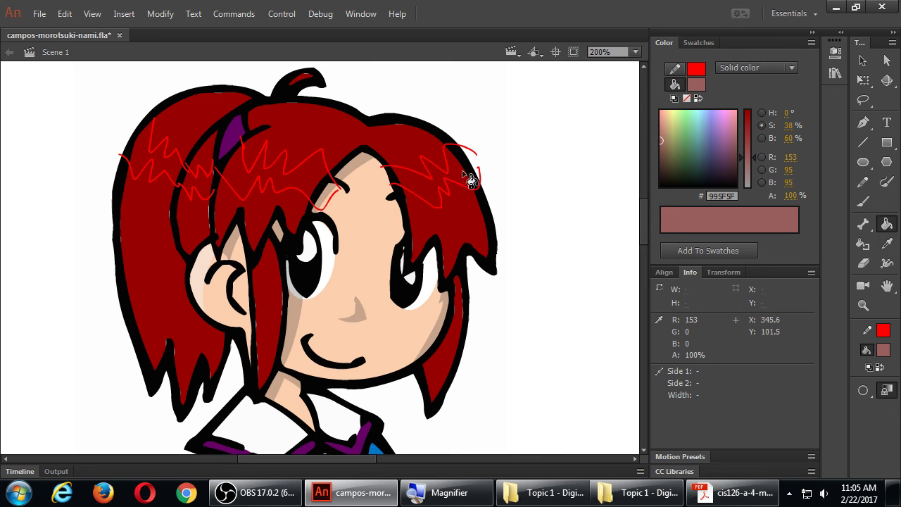
left_click(454, 176)
left_click(321, 187)
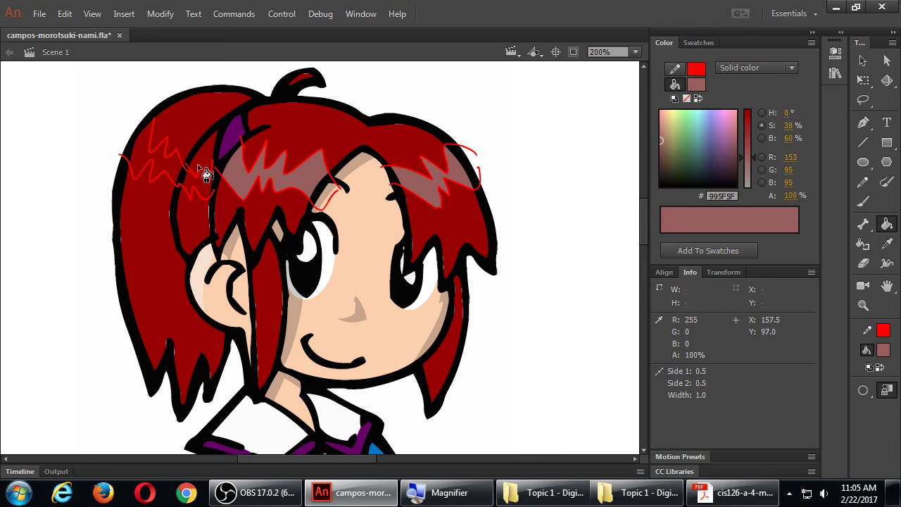
left_click(205, 186)
left_click(170, 171)
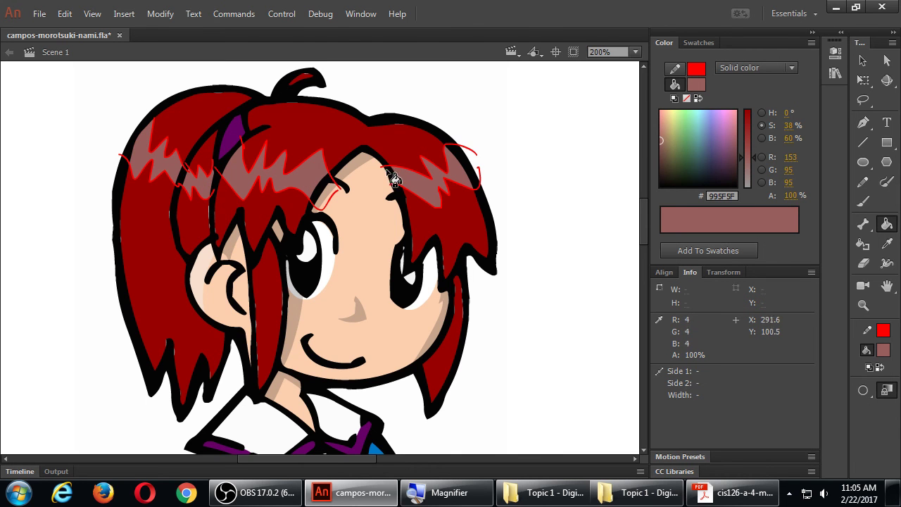
left_click_drag(755, 159, 756, 181)
left_click(459, 180)
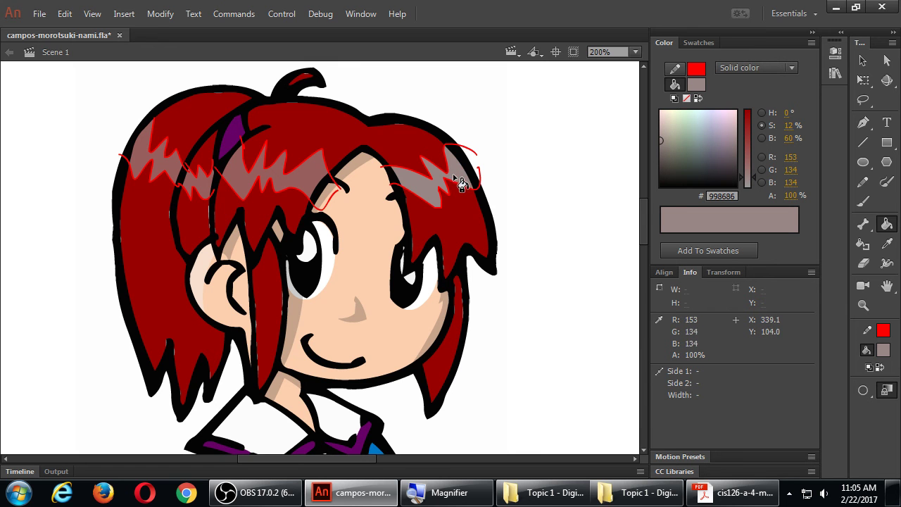
- Resample the dark hair red, raise its brightness to 90% (E50000) and fill the zigzag bands with it
left_click(696, 82)
left_click(472, 165)
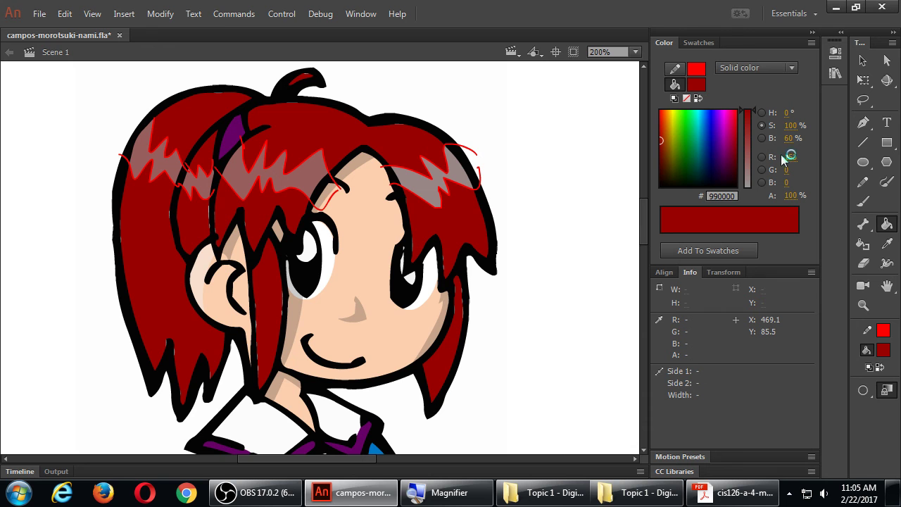
left_click(763, 140)
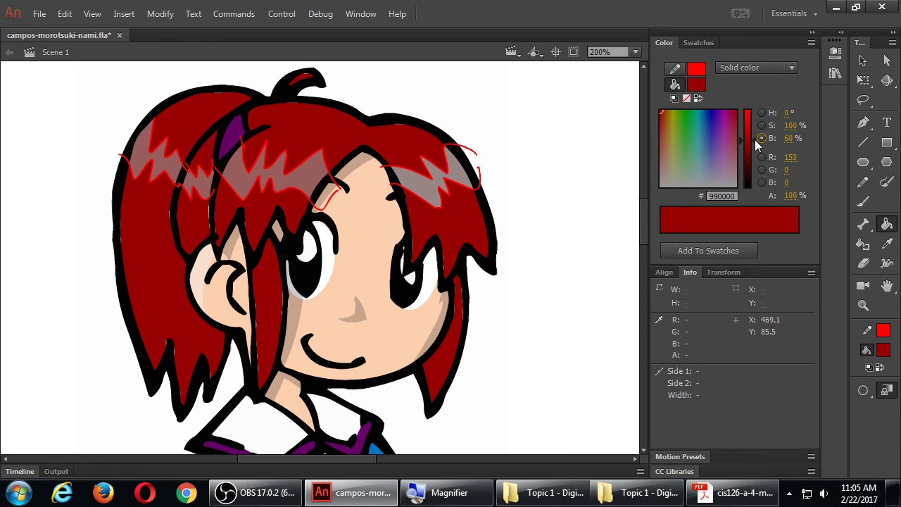
left_click_drag(753, 140, 753, 118)
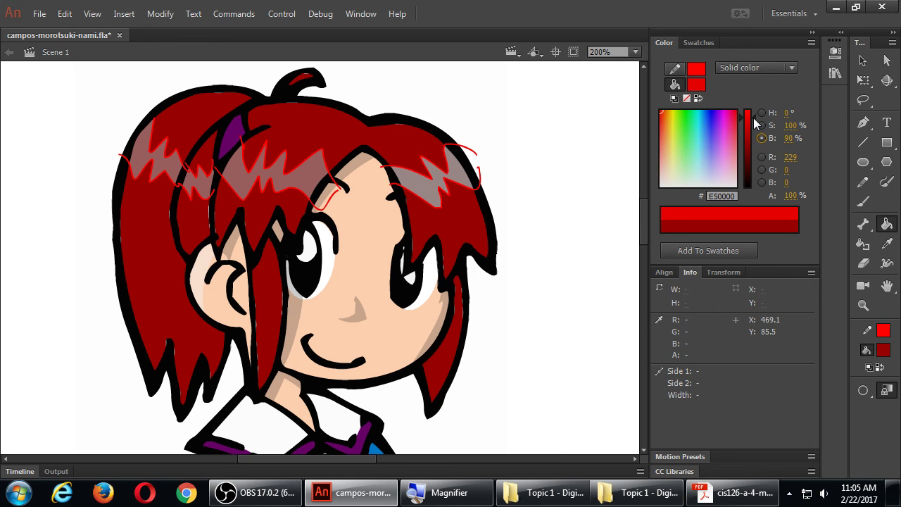
left_click(458, 176)
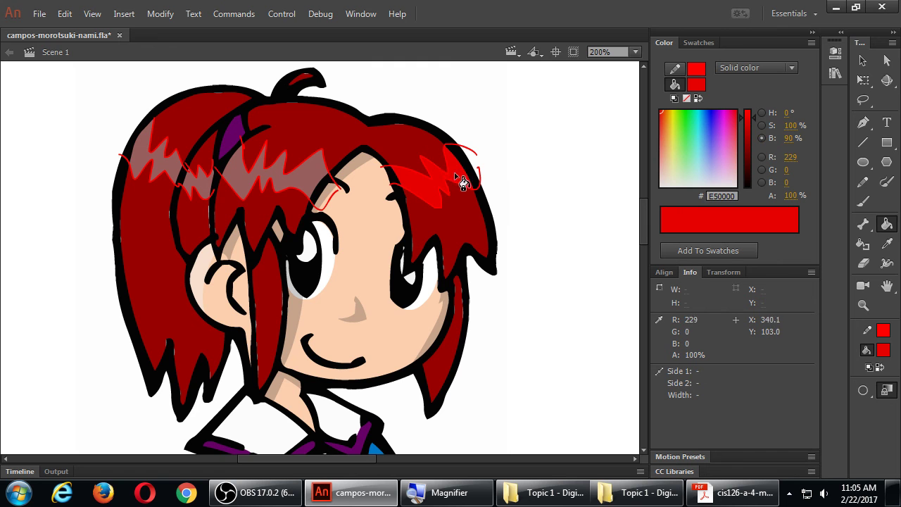
left_click(317, 182)
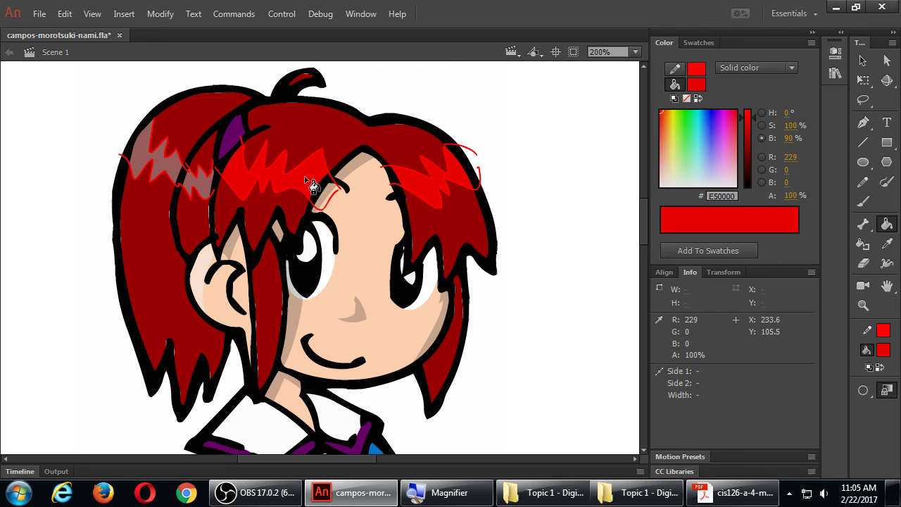
left_click(161, 165)
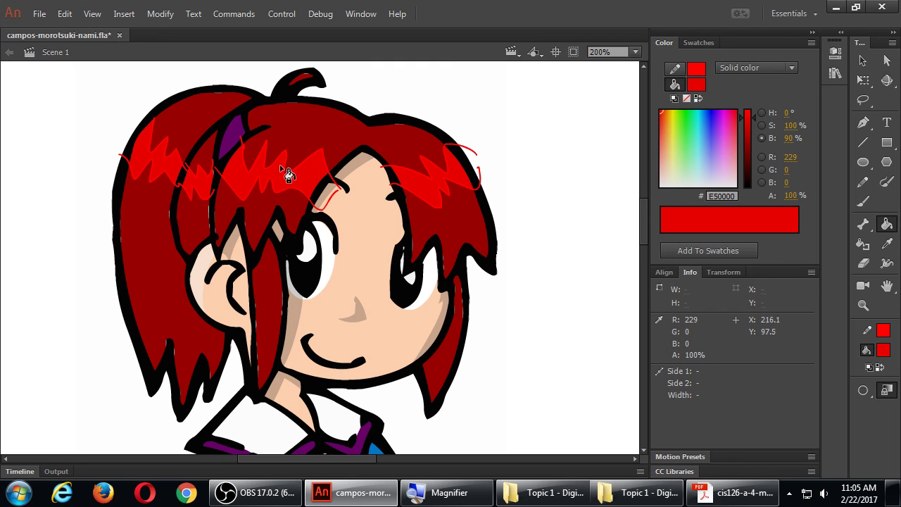
- Lower the bright red's saturation to 54% (E56969) and refill the zigzag bands on the bangs and ponytail
left_click(766, 126)
left_click_drag(754, 112, 755, 145)
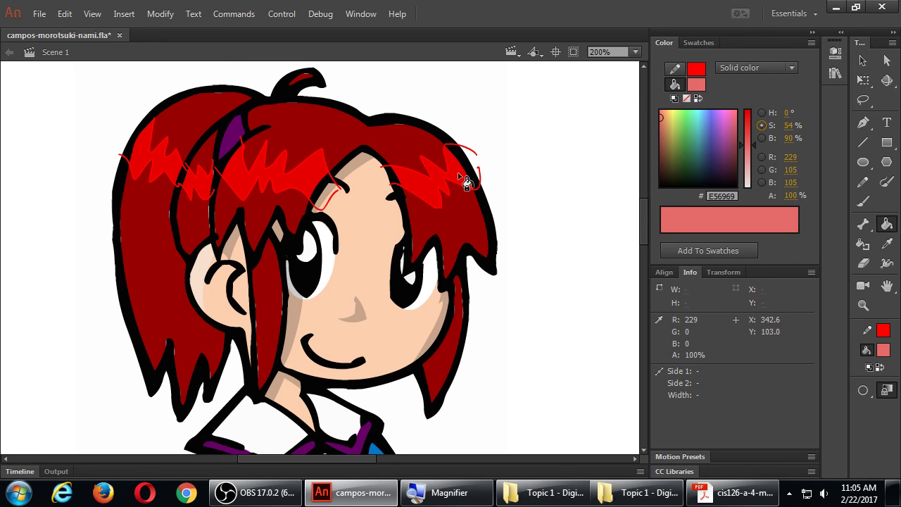
left_click(467, 181)
left_click(316, 182)
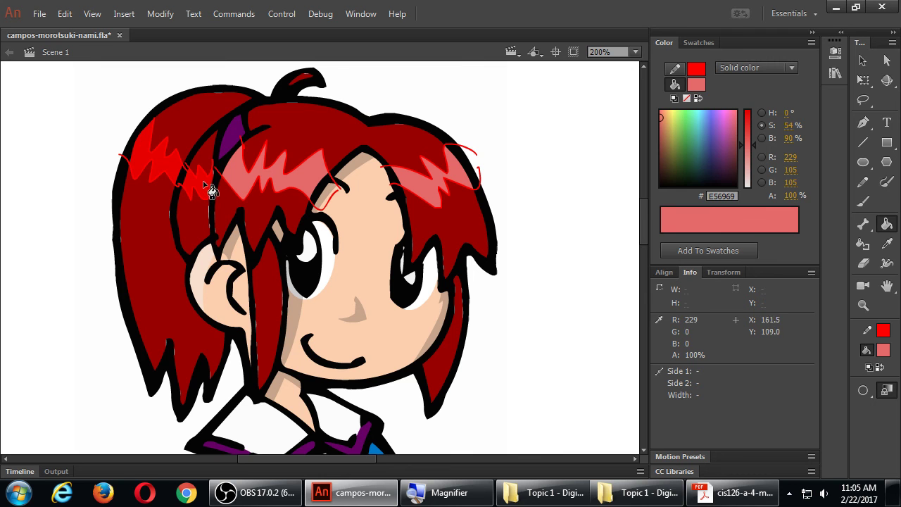
left_click(176, 176)
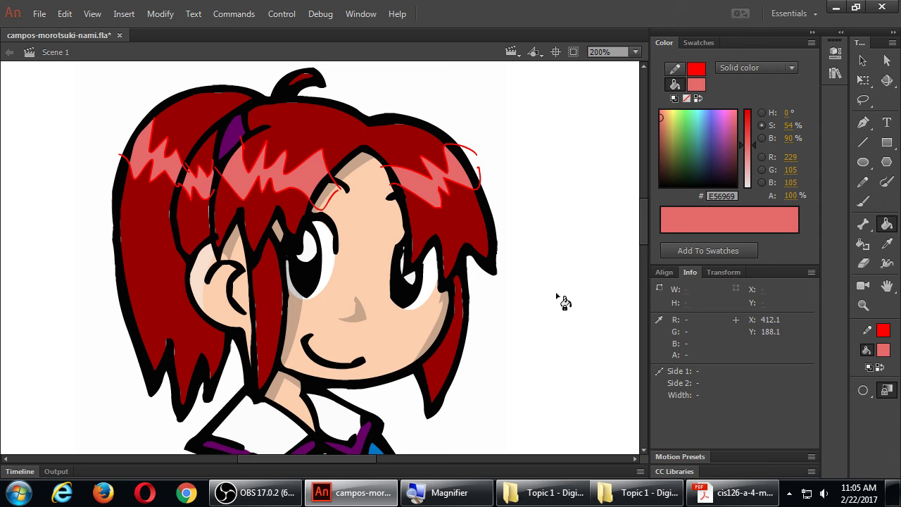
- Draw red Pencil boundary lines along the two face-framing locks, the ponytail's lower tips, behind the ear and above the hair tie
key("b")
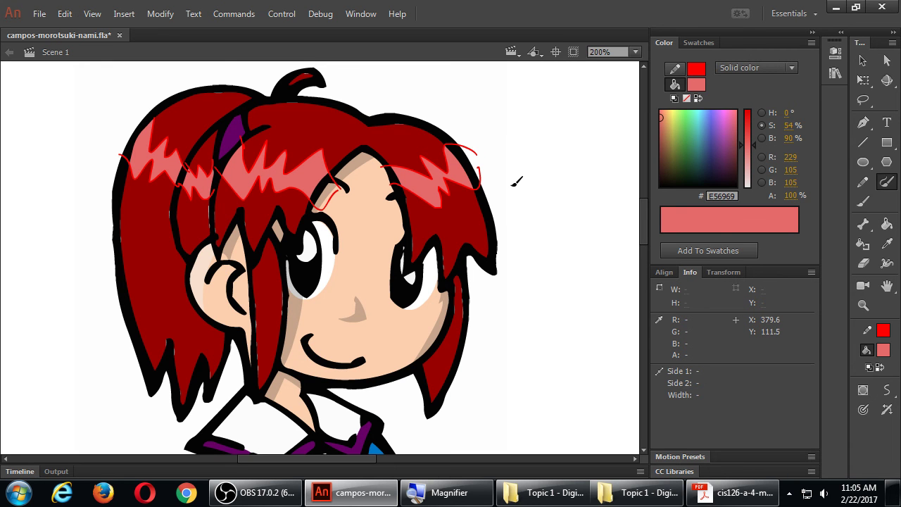
key("y")
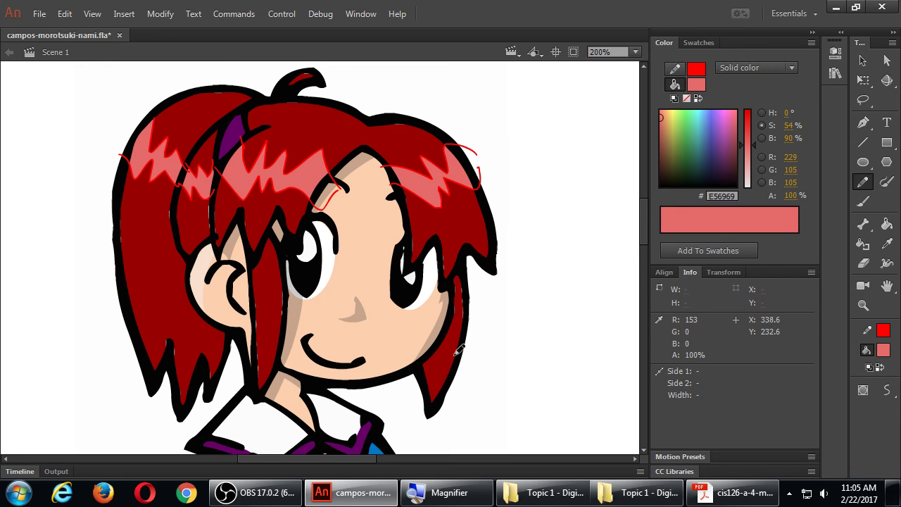
left_click_drag(406, 391, 487, 292)
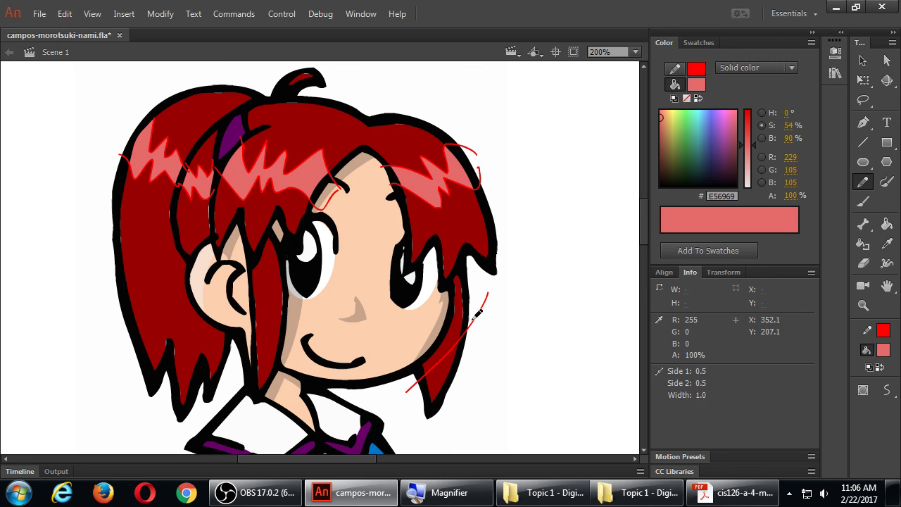
mouse_move(261, 248)
left_mouse_down()
mouse_move(275, 271)
mouse_move(284, 369)
mouse_move(270, 431)
left_mouse_up()
mouse_move(208, 313)
left_mouse_down()
mouse_move(189, 341)
mouse_move(163, 417)
left_mouse_up()
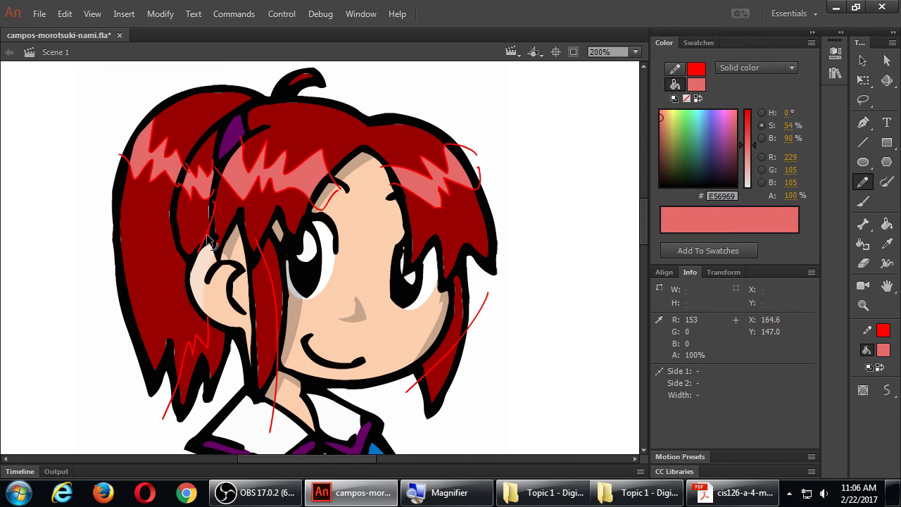
mouse_move(197, 244)
left_mouse_down()
mouse_move(212, 195)
mouse_move(176, 275)
mouse_move(222, 329)
mouse_move(242, 341)
left_mouse_up()
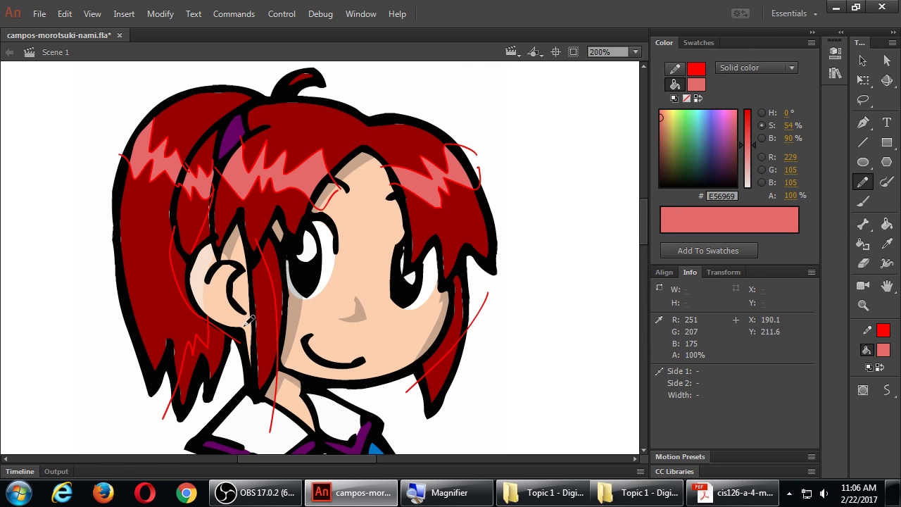
mouse_move(207, 131)
left_mouse_down()
mouse_move(240, 85)
mouse_move(262, 83)
left_mouse_up()
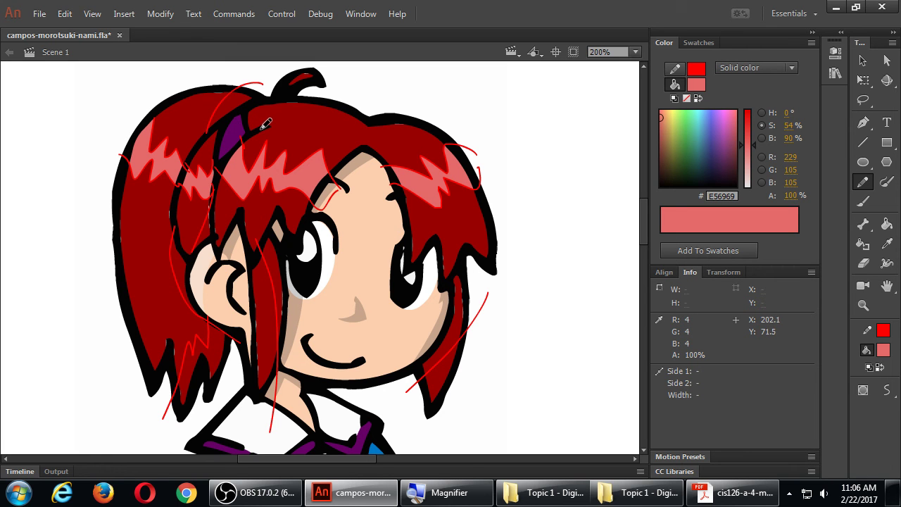
- Draw red Pencil boundary lines beside the hair tie and across the crown near the parting for the shadow areas
left_click_drag(258, 129, 302, 89)
left_click_drag(313, 132, 385, 93)
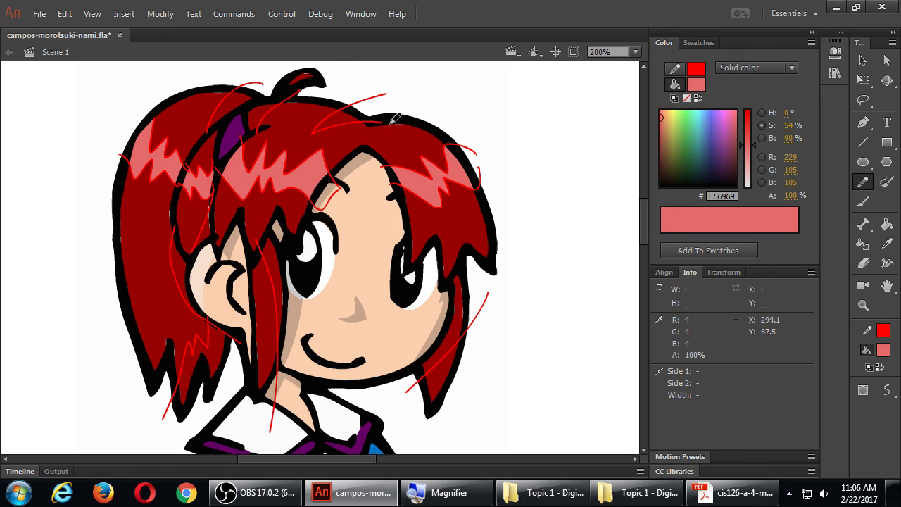
- Sample the hair's dark red, lower its brightness to 36% (5B0000), and fill the outlined shadows on the crown, ponytail, face-framing locks and behind the ear
key("k")
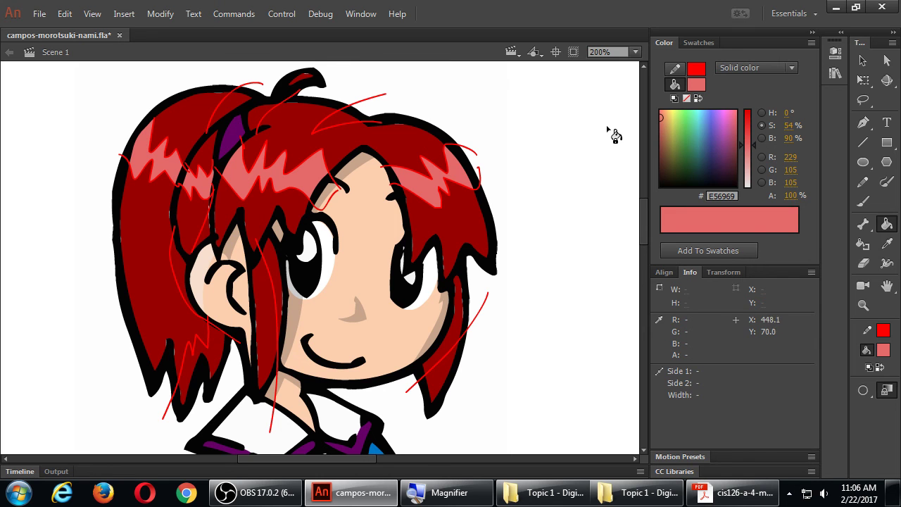
left_click(450, 145, "alt")
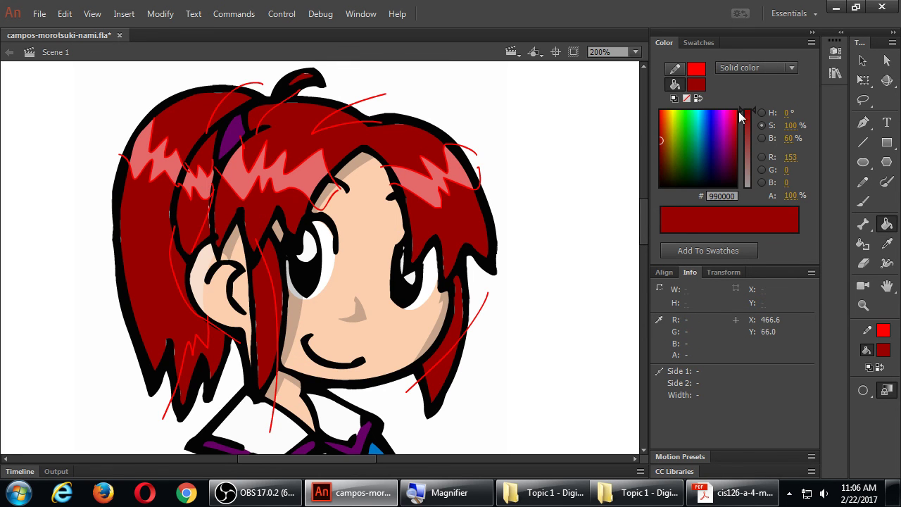
left_click(762, 139)
left_click_drag(752, 141, 753, 159)
left_click(444, 376)
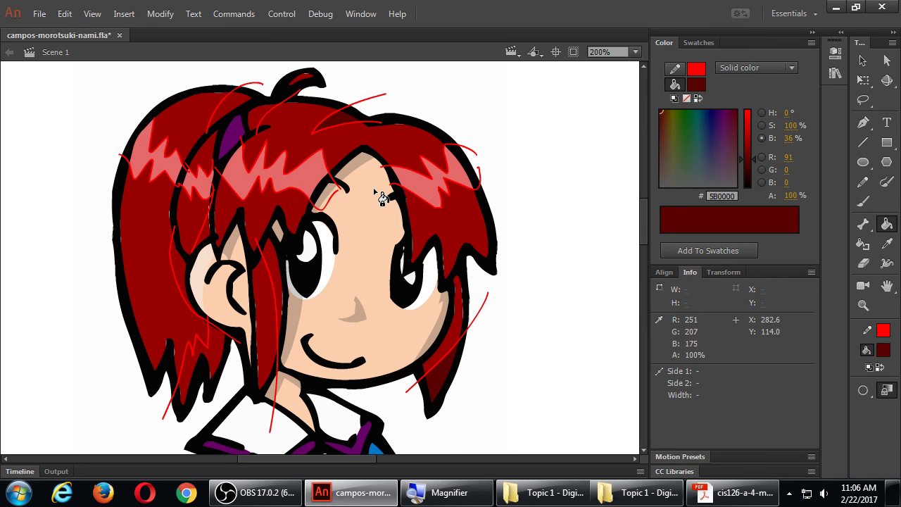
left_click(259, 125)
left_click(238, 107)
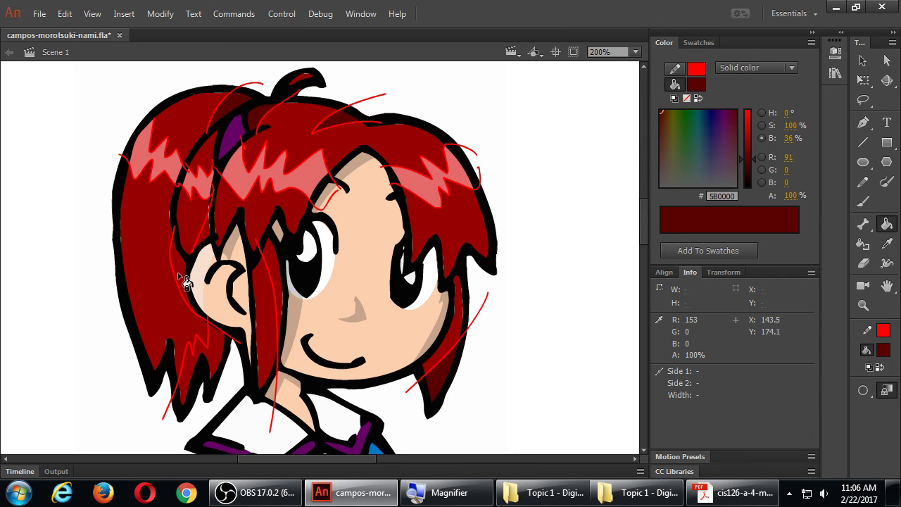
left_click(205, 241)
left_click(221, 355)
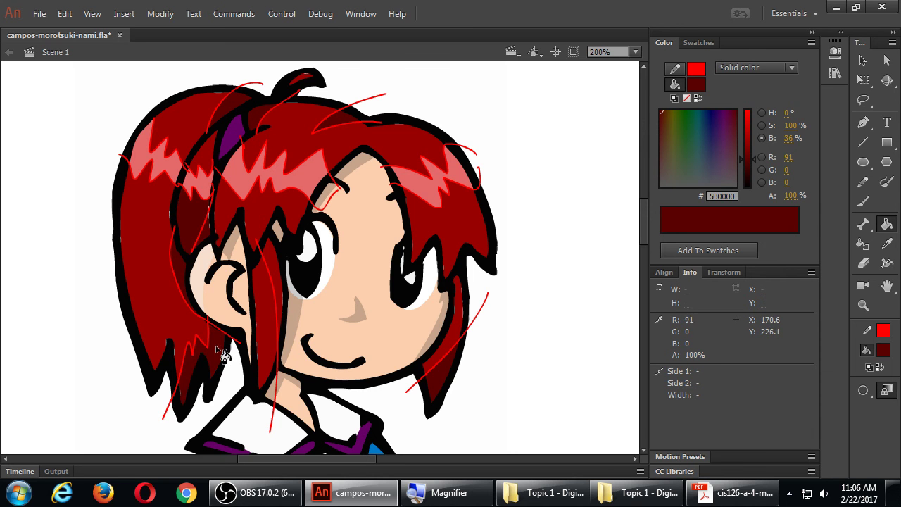
left_click(276, 273)
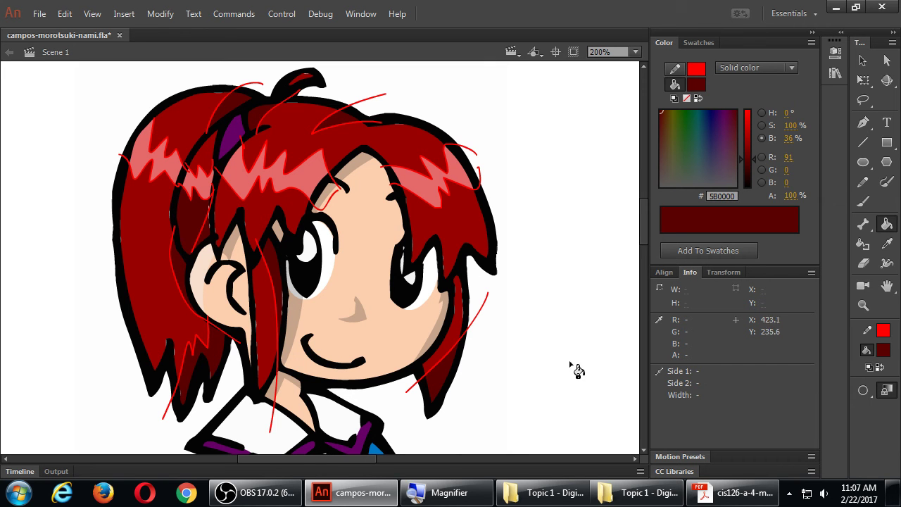
- Link the red boundary lines with one looping Pencil stroke and delete them all, including the leftover line beside the hair tie
key("b")
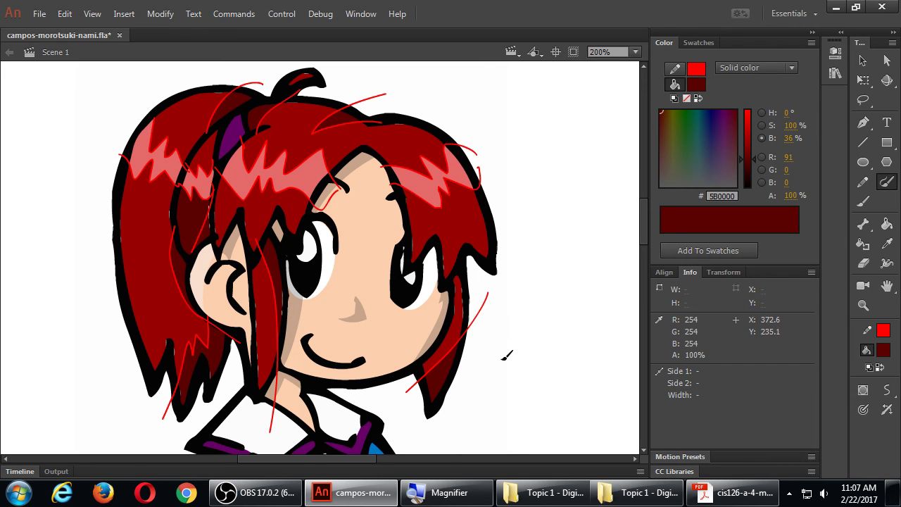
key("y")
mouse_move(493, 364)
left_mouse_down()
mouse_move(430, 142)
mouse_move(400, 92)
mouse_move(331, 88)
mouse_move(279, 253)
mouse_move(259, 76)
mouse_move(176, 103)
mouse_move(100, 147)
mouse_move(239, 194)
mouse_move(101, 334)
mouse_move(254, 403)
mouse_move(373, 395)
left_mouse_up()
key("ctrl+a")
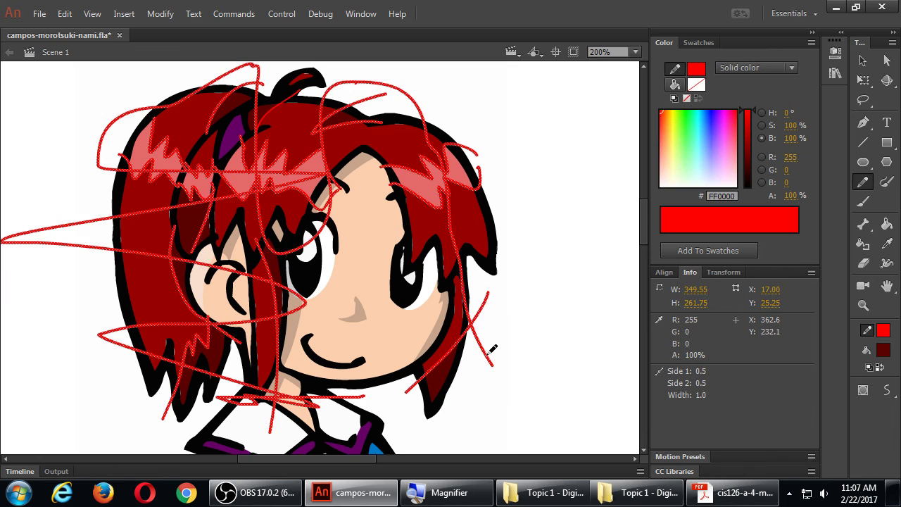
key("Delete")
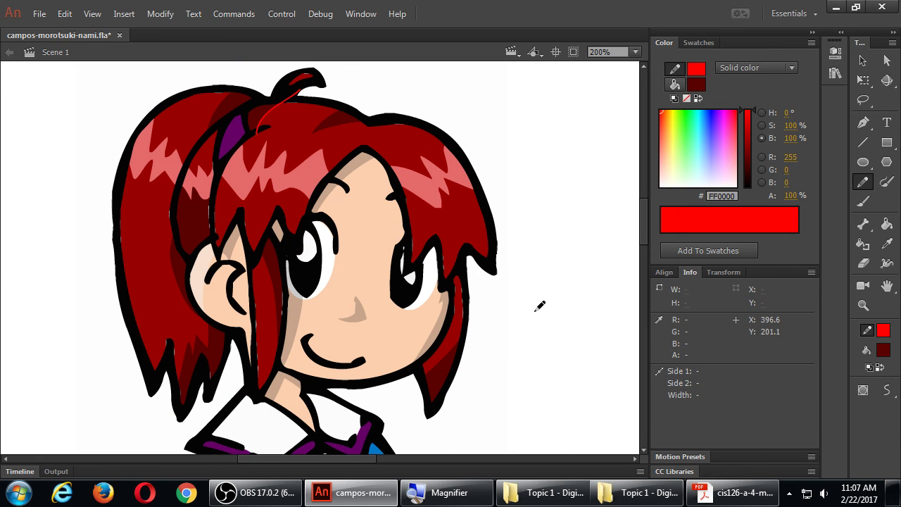
left_click(272, 111, "ctrl")
key("Delete")
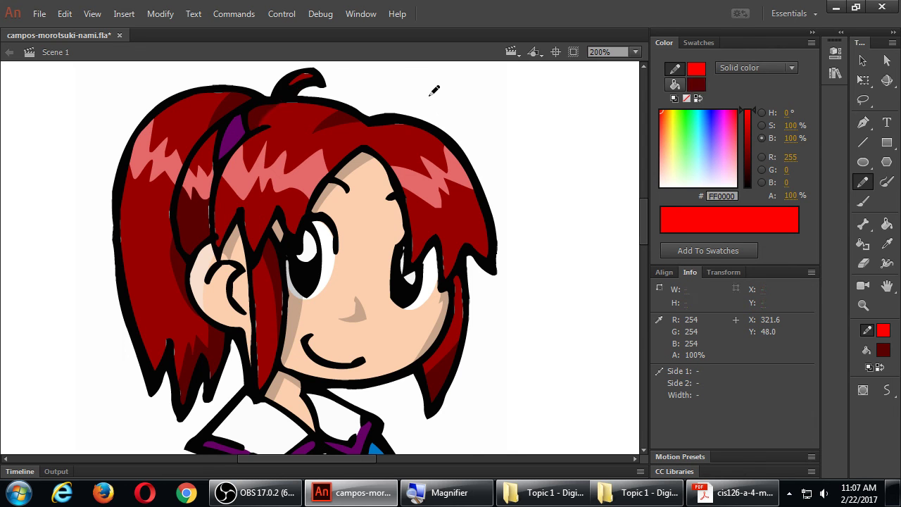
- Draw red Pencil boundary lines across the tips of the bangs and along the outer edge of the bangs farthest from the ponytail
key("b")
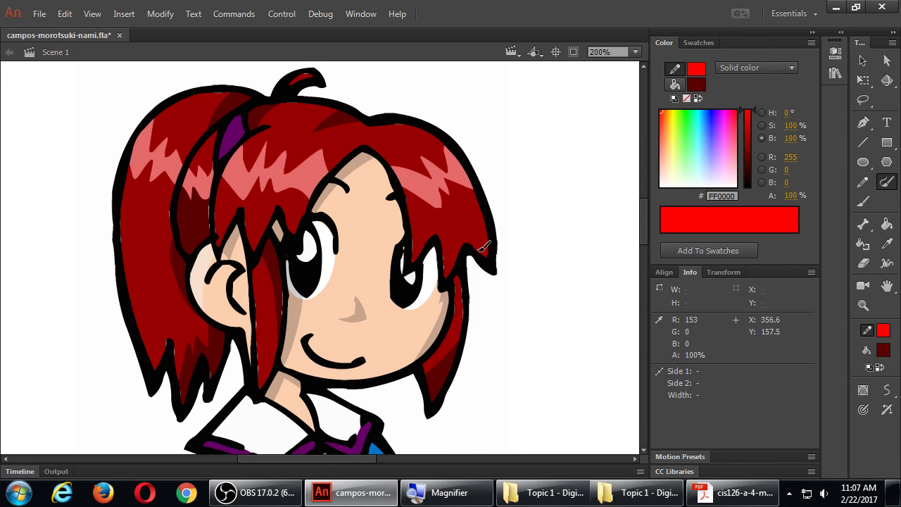
key("y")
left_click_drag(469, 255, 480, 169)
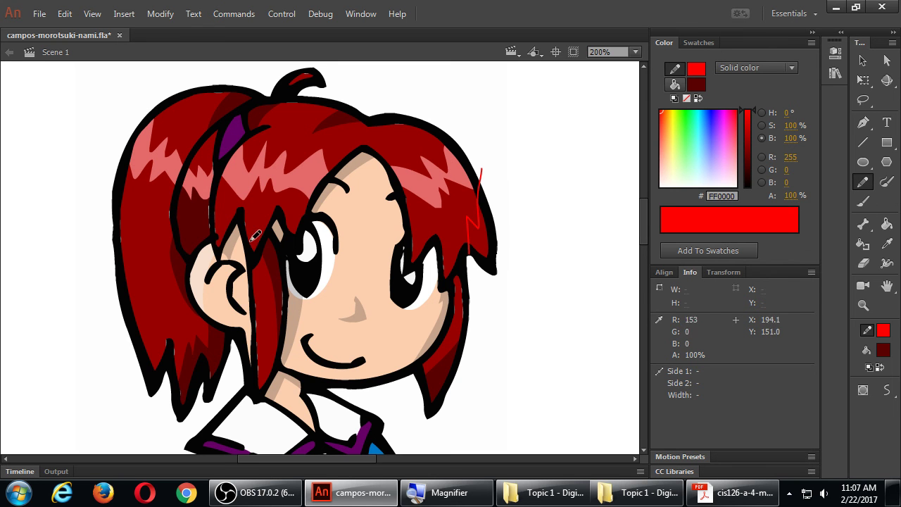
left_click_drag(248, 244, 275, 211)
mouse_move(243, 247)
left_mouse_down()
mouse_move(275, 219)
mouse_move(275, 206)
mouse_move(292, 217)
mouse_move(290, 226)
mouse_move(314, 190)
left_mouse_up()
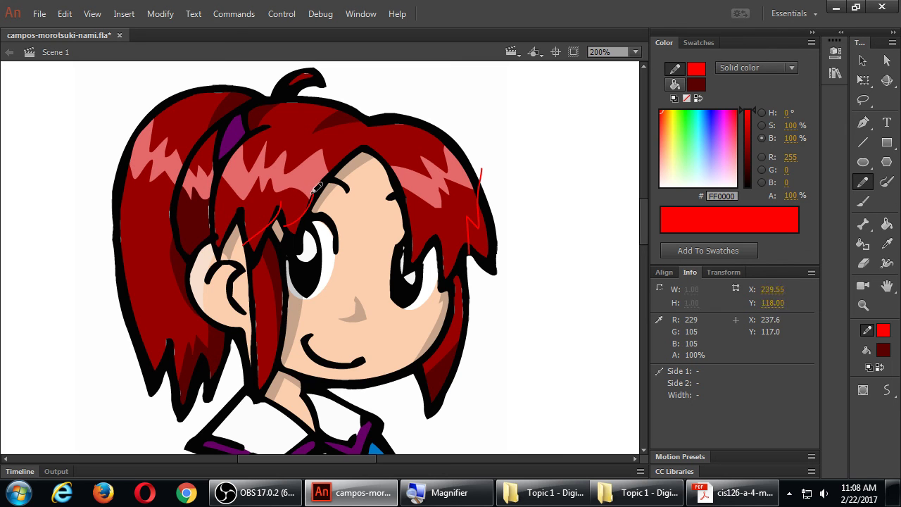
left_click_drag(216, 236, 242, 208)
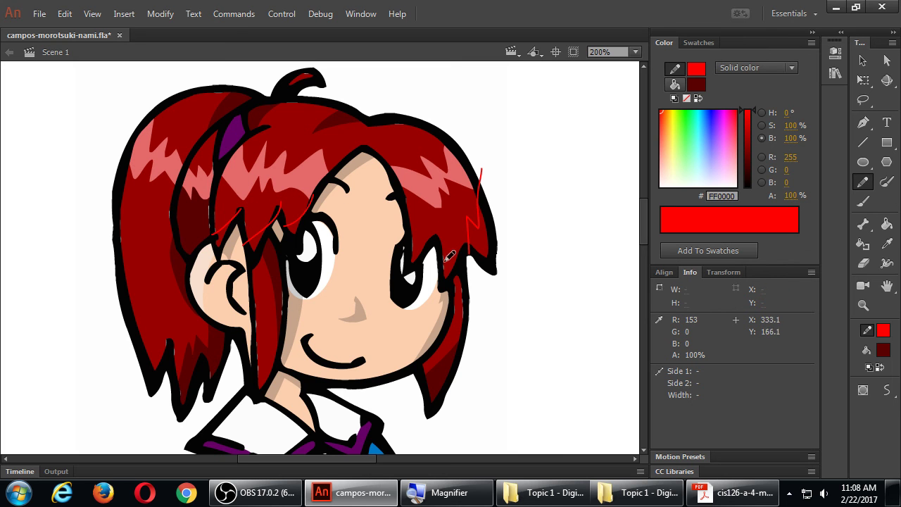
left_click_drag(445, 266, 465, 262)
- Fill the outlined bang tips with dark red 5B0000, and delete their boundary lines after joining them with a straight line
key("k")
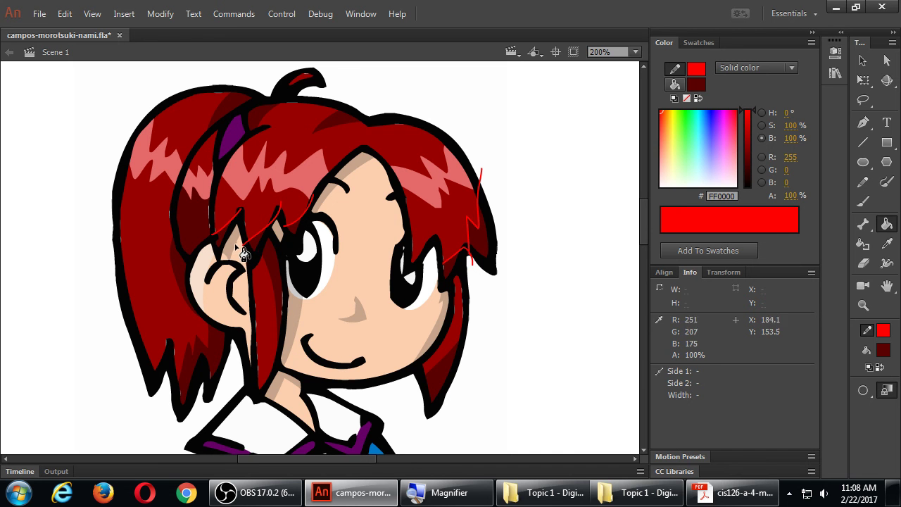
key("n")
mouse_move(170, 200)
left_mouse_down()
mouse_move(477, 224)
mouse_move(529, 237)
left_mouse_up()
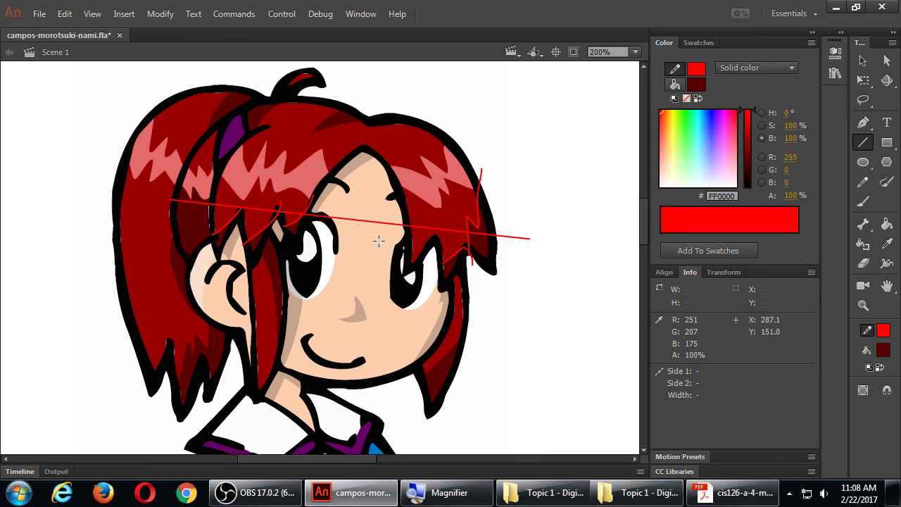
left_click(443, 236)
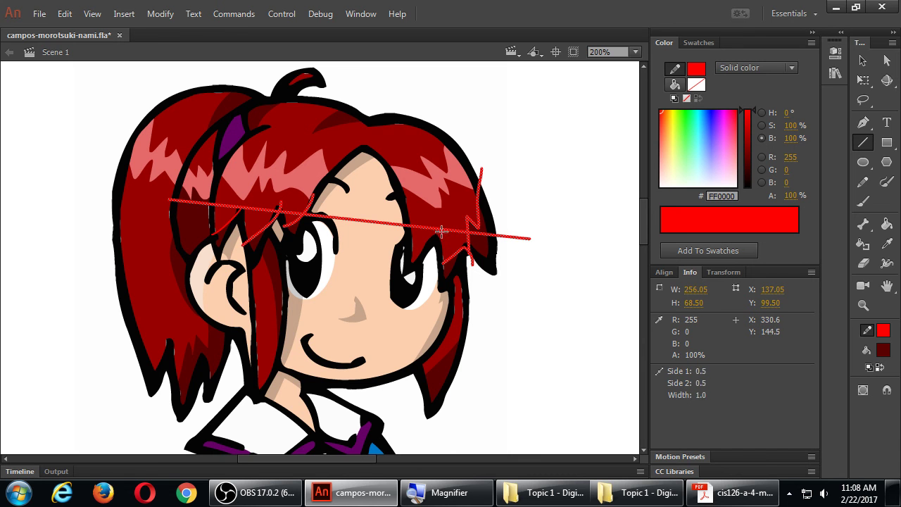
key("Delete")
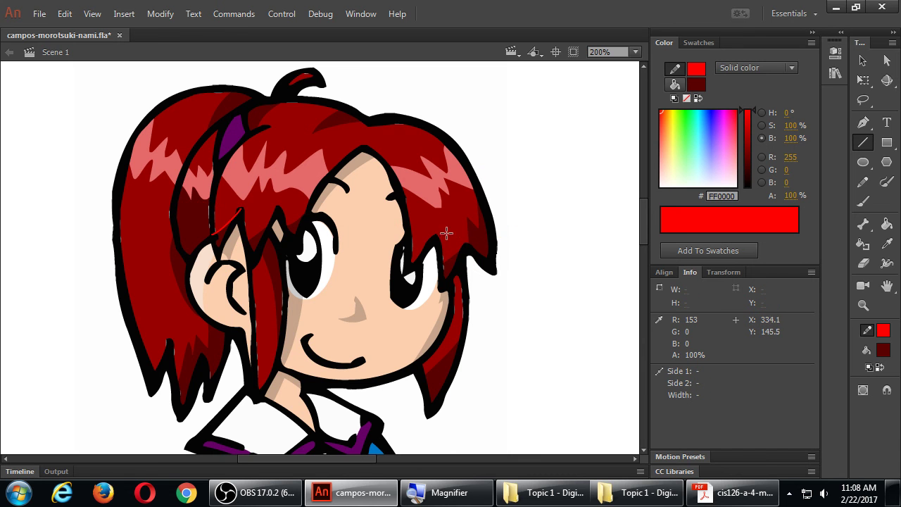
left_click(233, 227, "ctrl")
key("Delete")
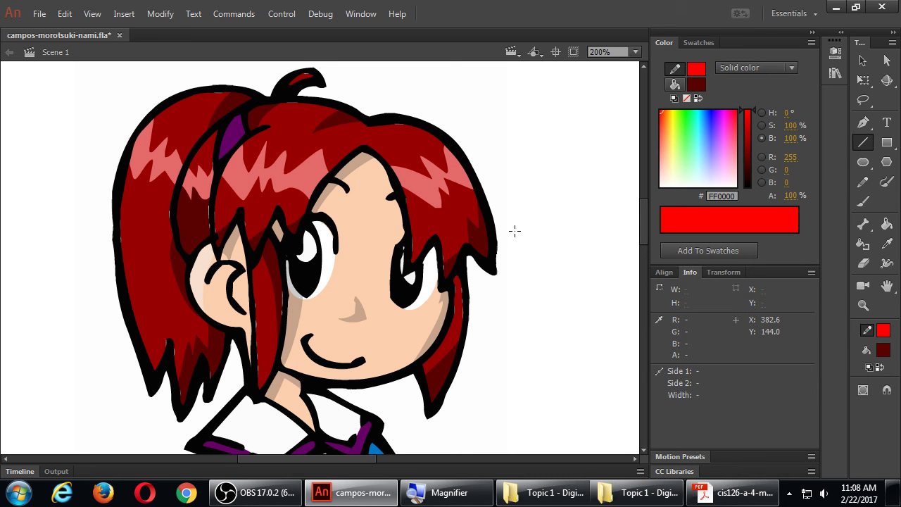
- Save the drawing and switch to OBS
key("u")
key("ctrl+s")
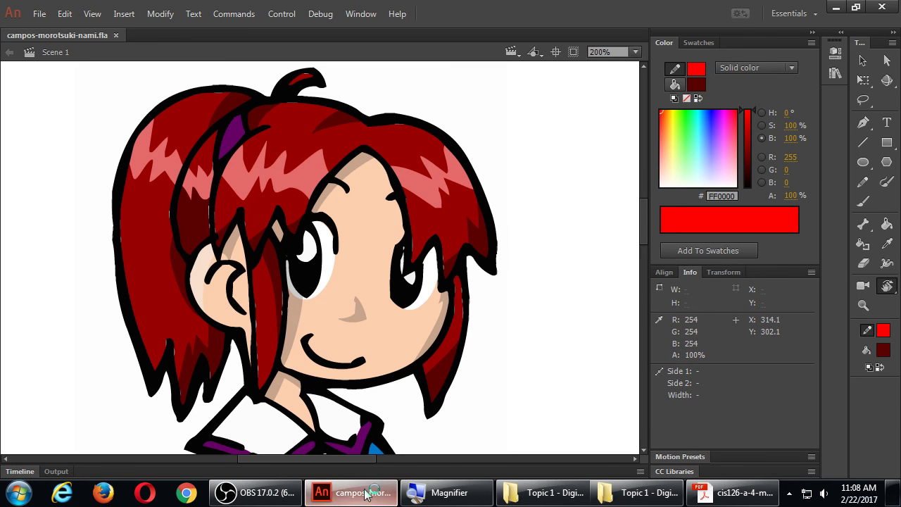
left_click(274, 504)
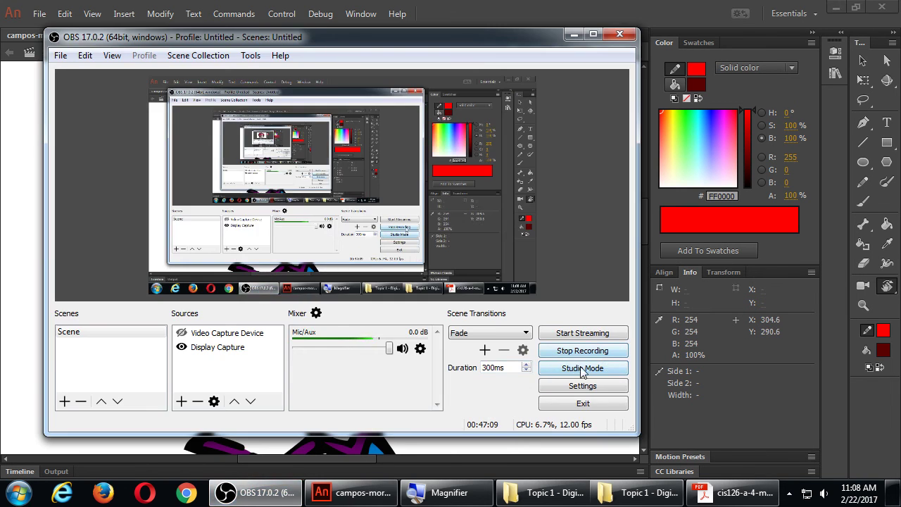